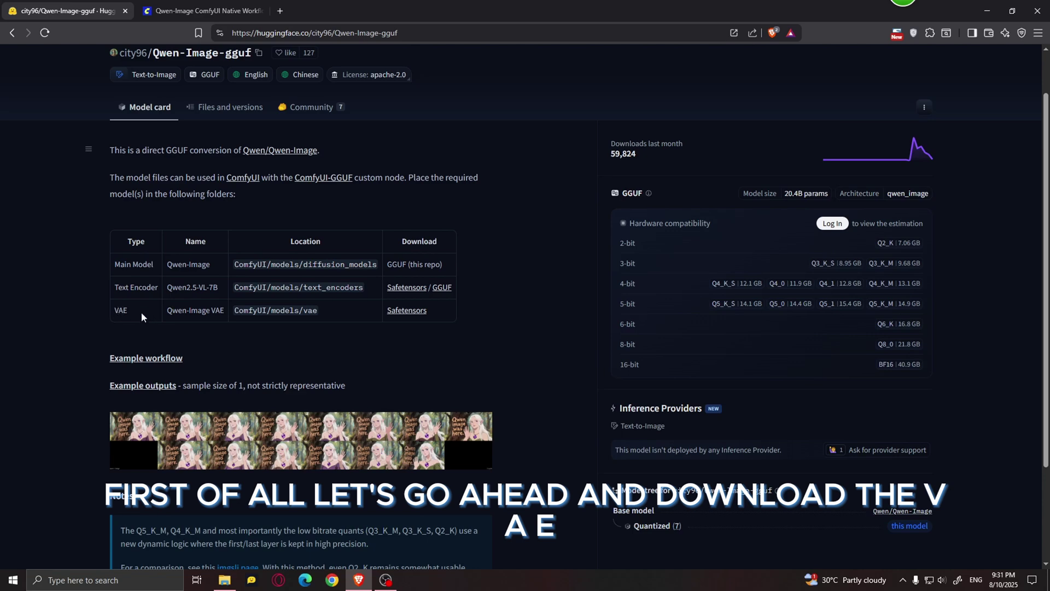
Start downloading qwen_image_vae.safetensors from the model card and choose ComfyUI's models/vae folder as the save location
{"action": "left_click", "coordinate": [412, 312]}
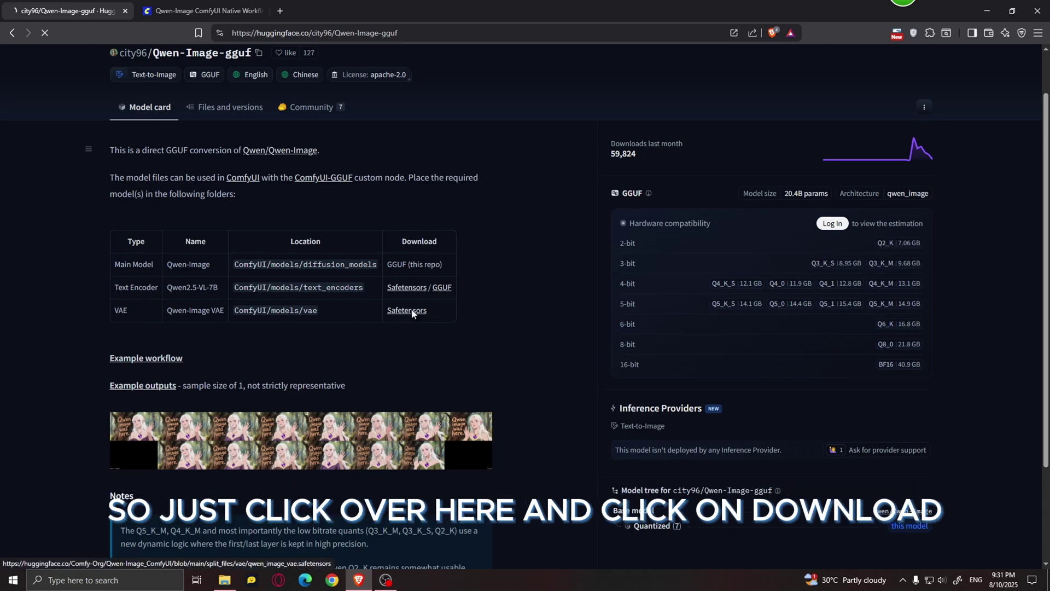
{"action": "left_click", "coordinate": [143, 255]}
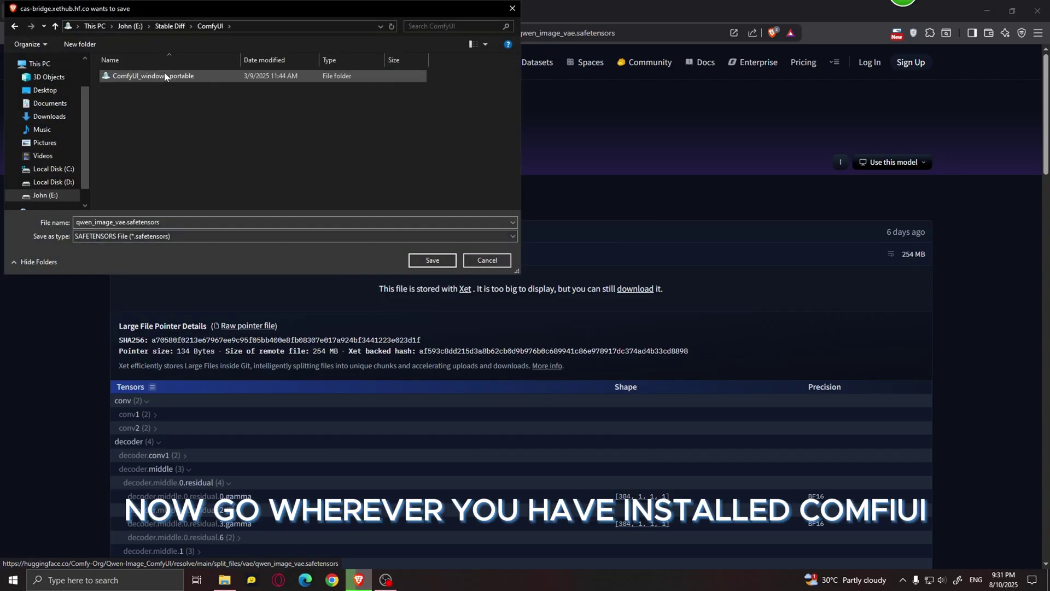
{"action": "double_click", "coordinate": [164, 76]}
{"action": "double_click", "coordinate": [164, 75]}
{"action": "double_click", "coordinate": [156, 139]}
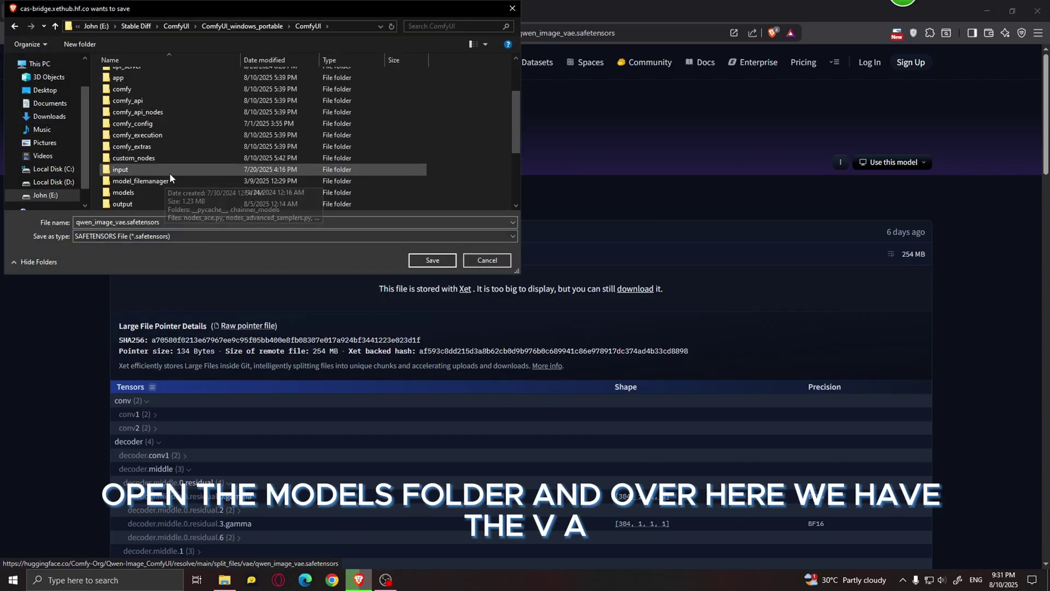
{"action": "scroll", "coordinate": [156, 164], "scroll_direction": "down", "scroll_amount": 3}
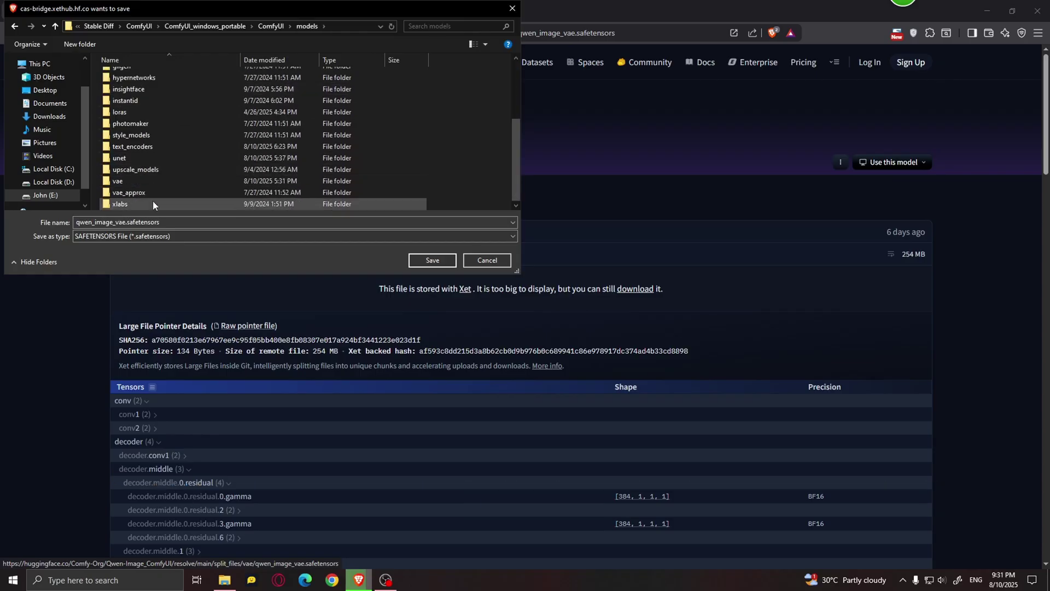
{"action": "double_click", "coordinate": [140, 179]}
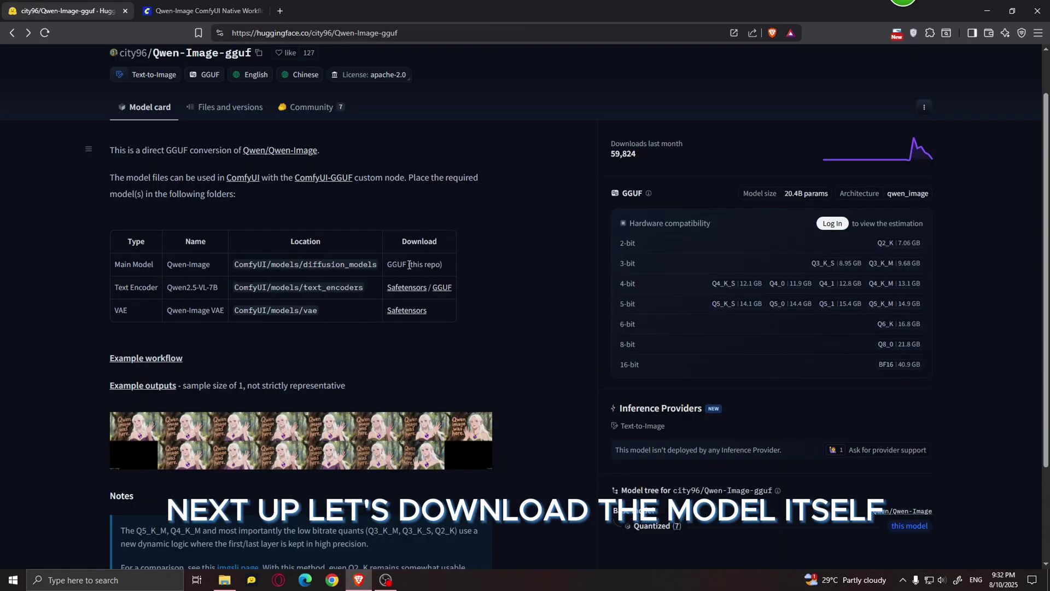
Examine the Qwen-Image-gguf repository's model files and the ChatGPT explanation of K versus Q5_0 and Q5_1 quantization
{"action": "left_click", "coordinate": [216, 112]}
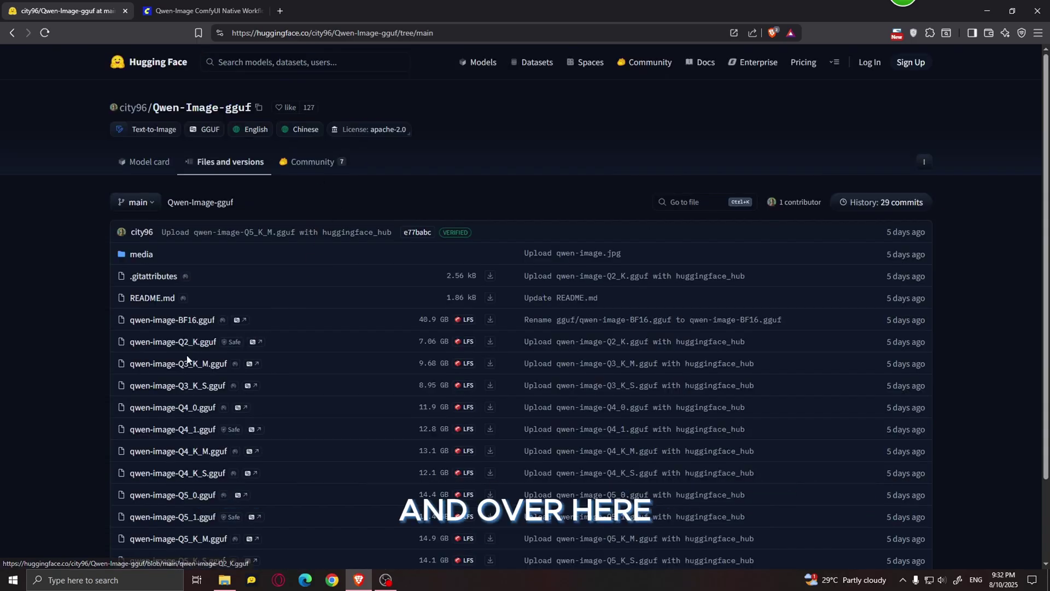
{"action": "scroll", "coordinate": [197, 339], "scroll_direction": "down", "scroll_amount": 2}
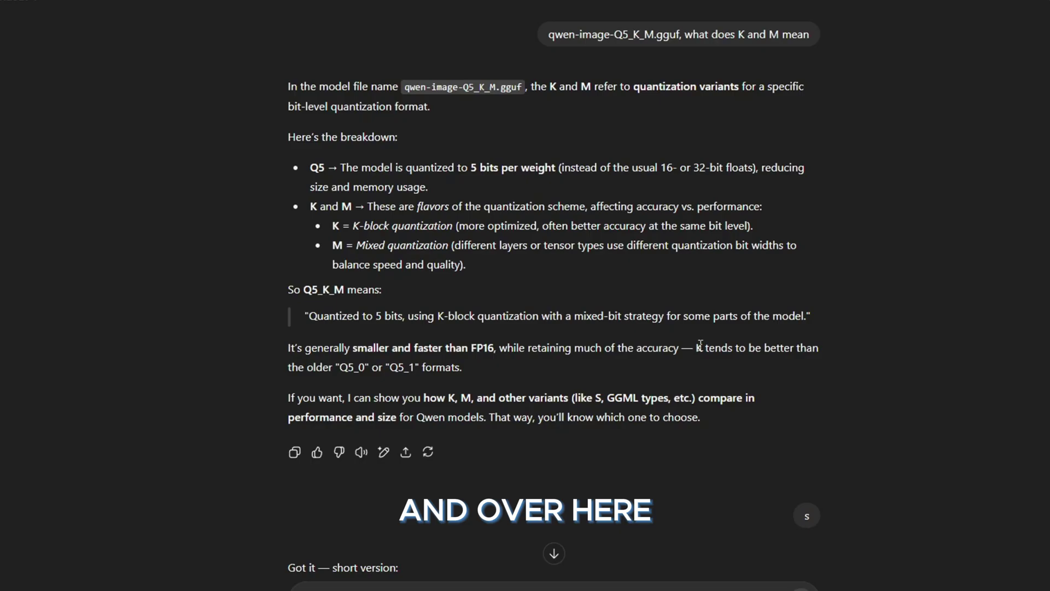
{"action": "left_click_drag", "start_coordinate": [694, 348], "coordinate": [728, 348]}
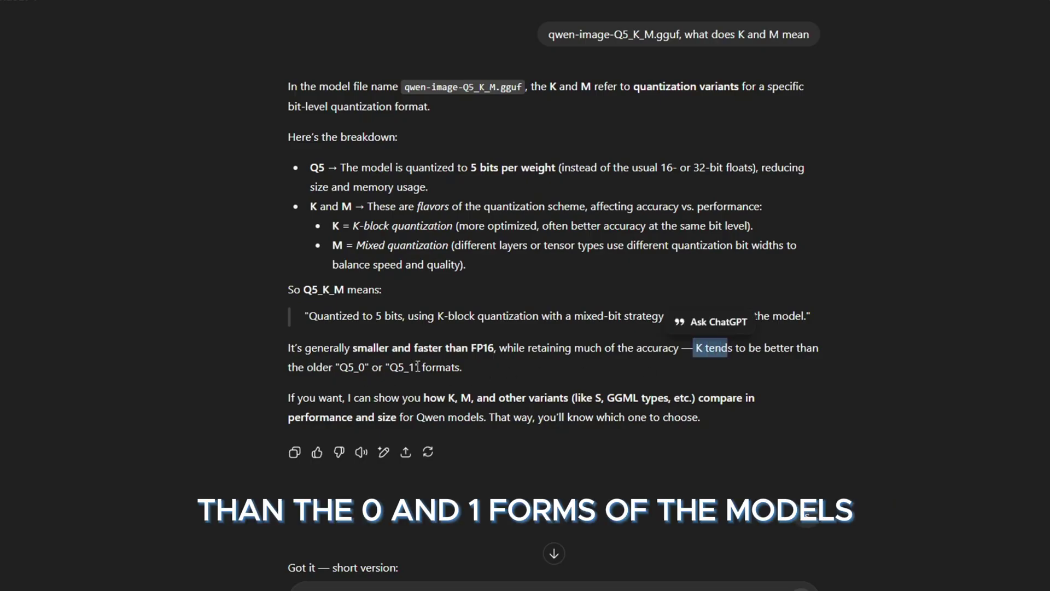
{"action": "left_click", "coordinate": [496, 365]}
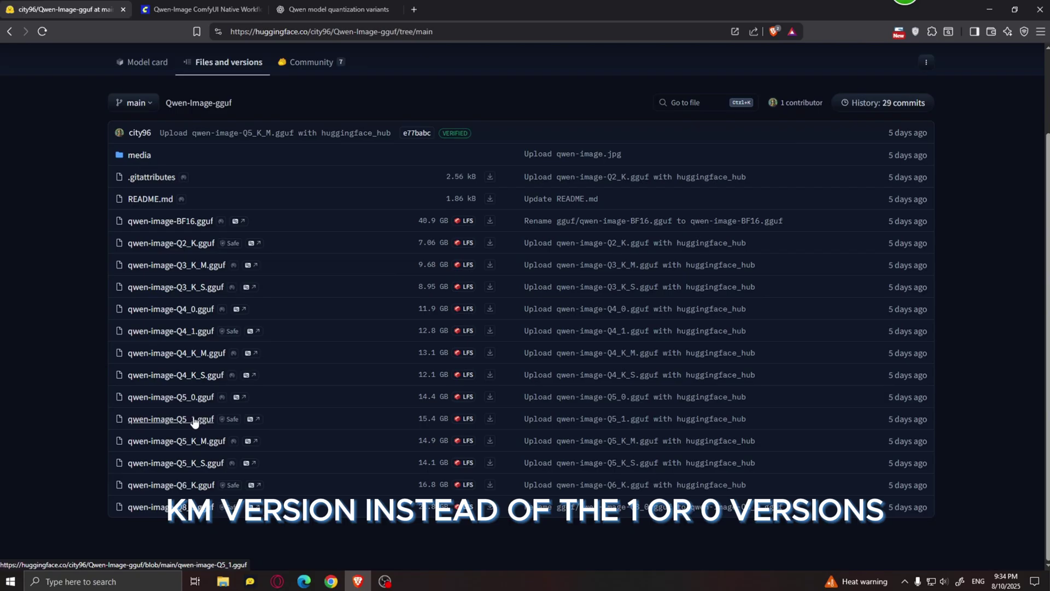
Start downloading qwen-image-Q5_K_M.gguf and choose ComfyUI's models/diffusion_models folder as the save location
{"action": "left_click", "coordinate": [490, 441]}
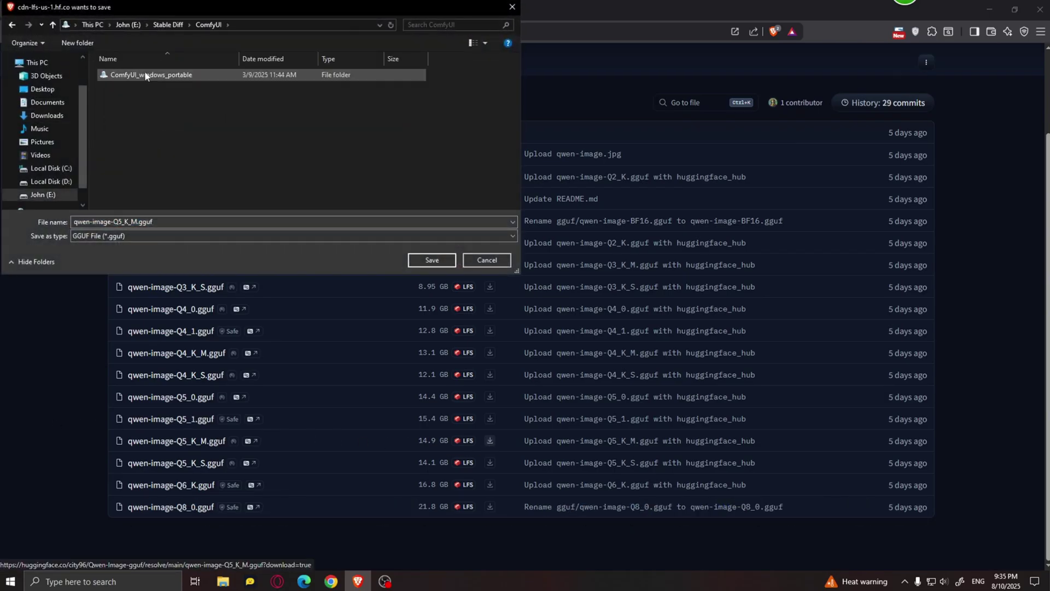
{"action": "double_click", "coordinate": [145, 75]}
{"action": "double_click", "coordinate": [141, 74]}
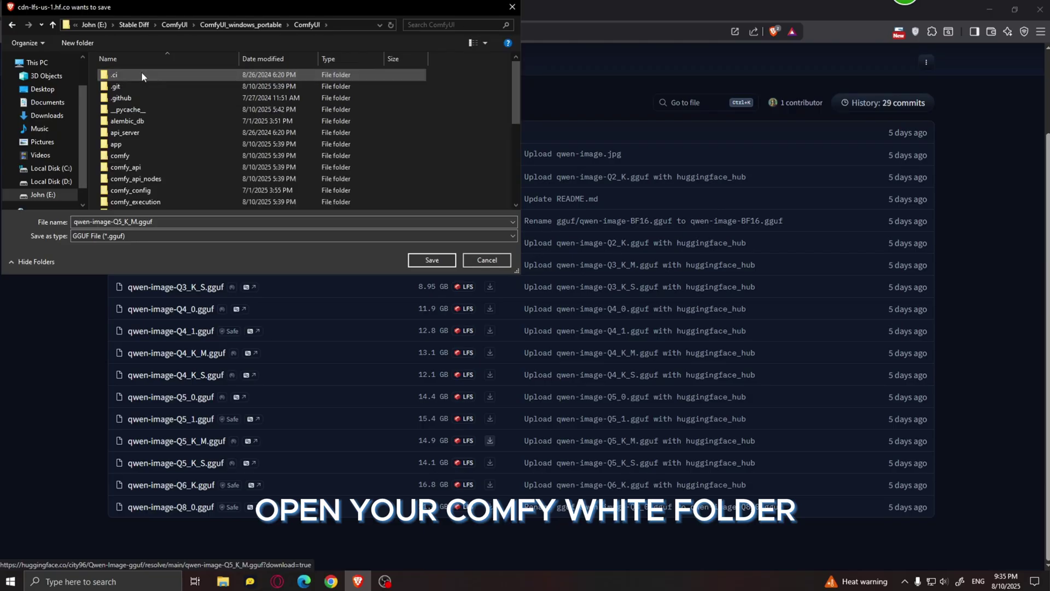
{"action": "double_click", "coordinate": [169, 165]}
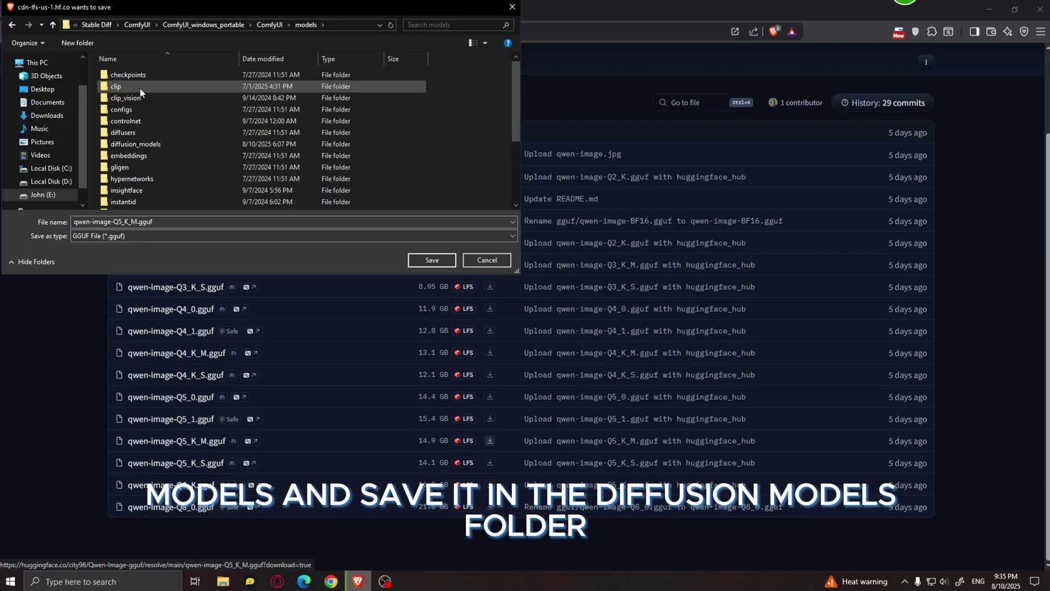
{"action": "double_click", "coordinate": [176, 143]}
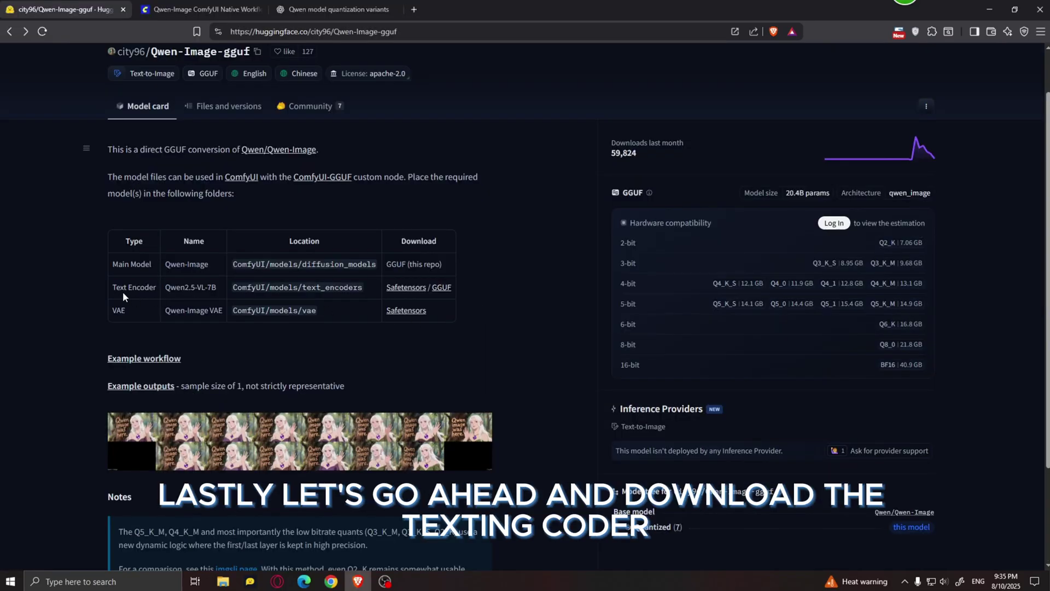
Start downloading the GGUF text encoder Qwen2.5-VL-7B-Instruct-Q5_K_M.gguf linked from the model card
{"action": "left_click", "coordinate": [442, 287]}
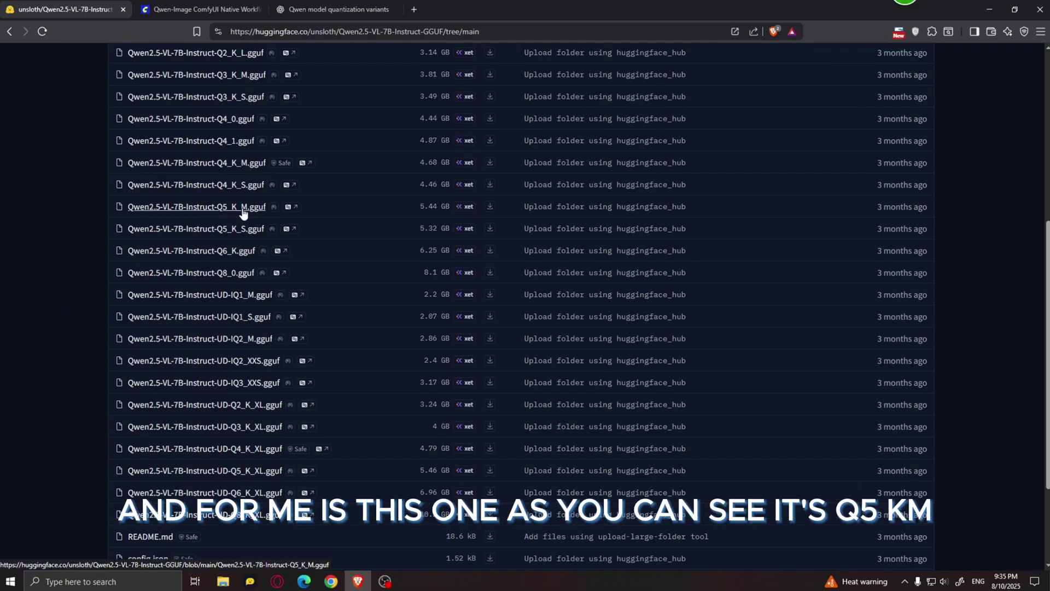
{"action": "left_click", "coordinate": [491, 207]}
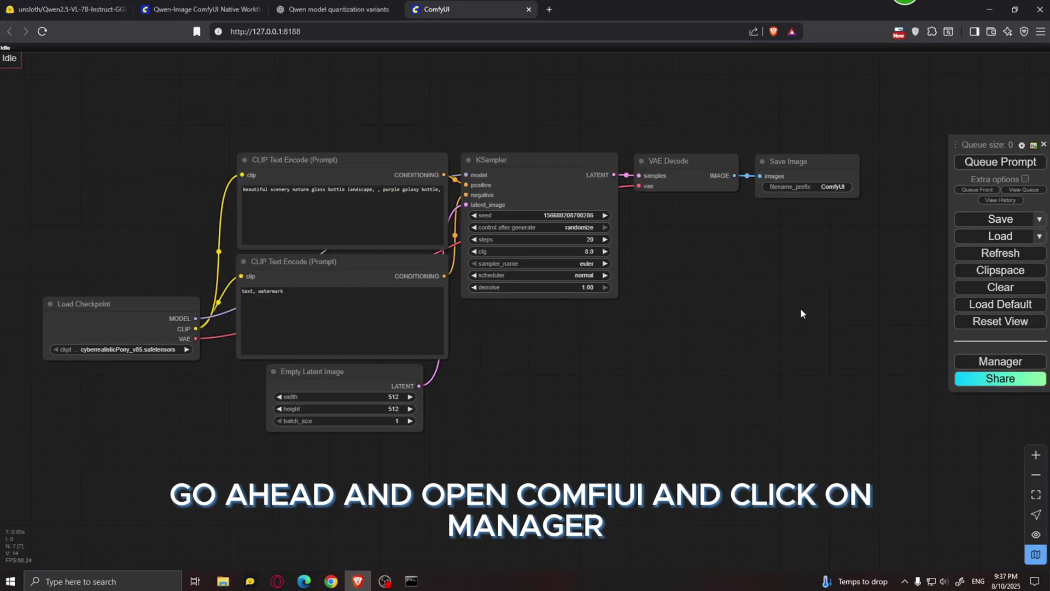
Open the ComfyUI Manager
{"action": "left_click", "coordinate": [1012, 362]}
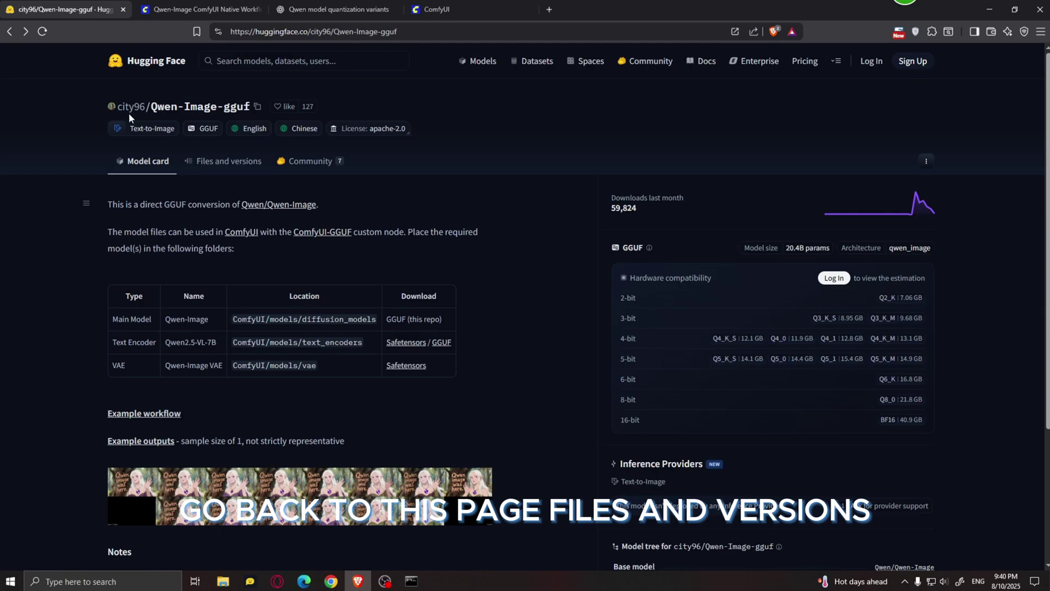
Start downloading qwen-image_workflow.json from the repository's media folder and cancel the save
{"action": "left_click", "coordinate": [211, 163]}
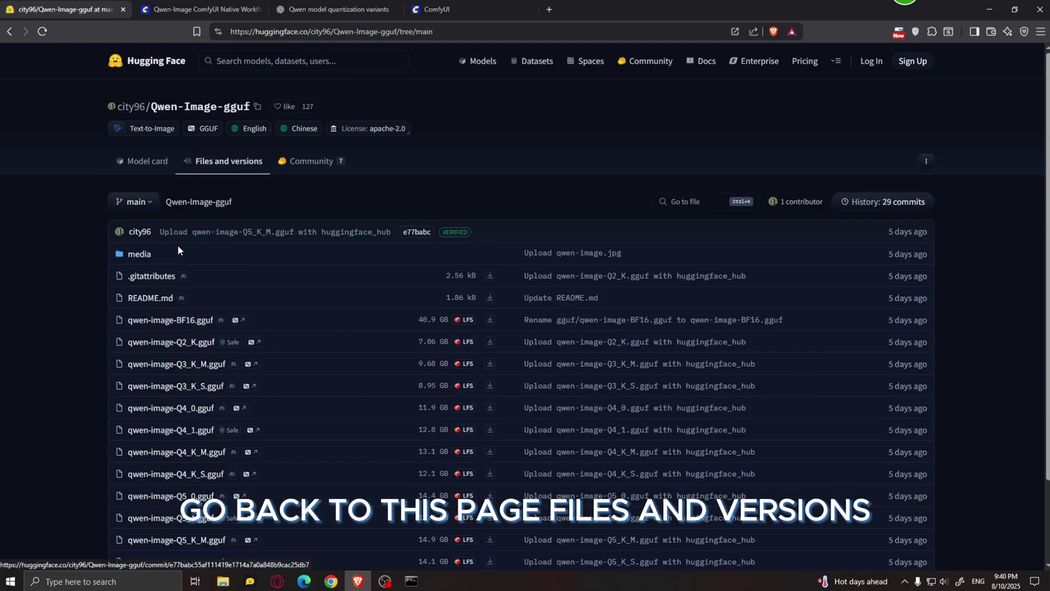
{"action": "left_click", "coordinate": [143, 255]}
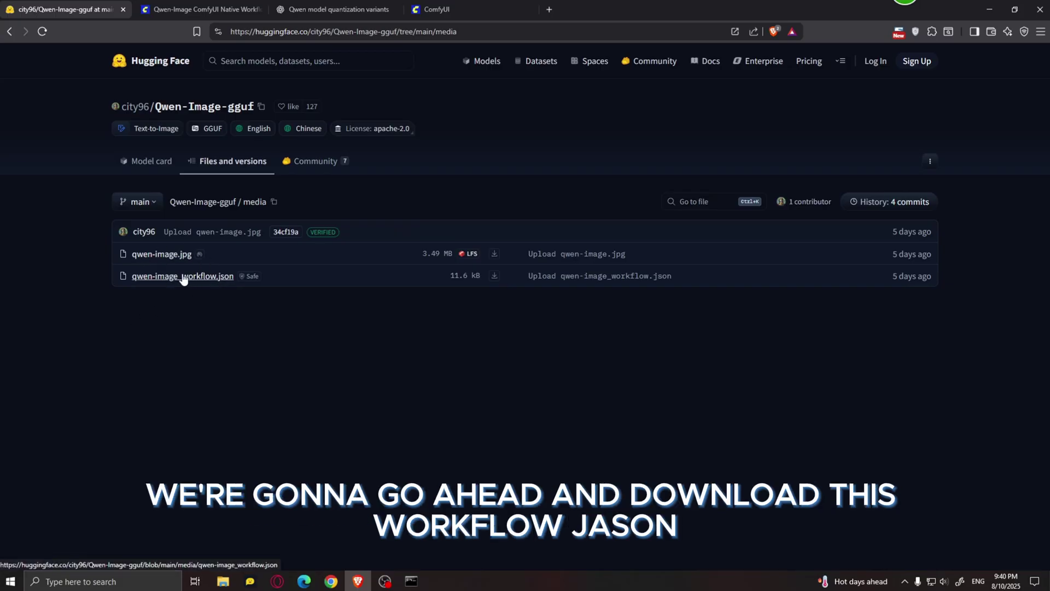
{"action": "left_click", "coordinate": [494, 276]}
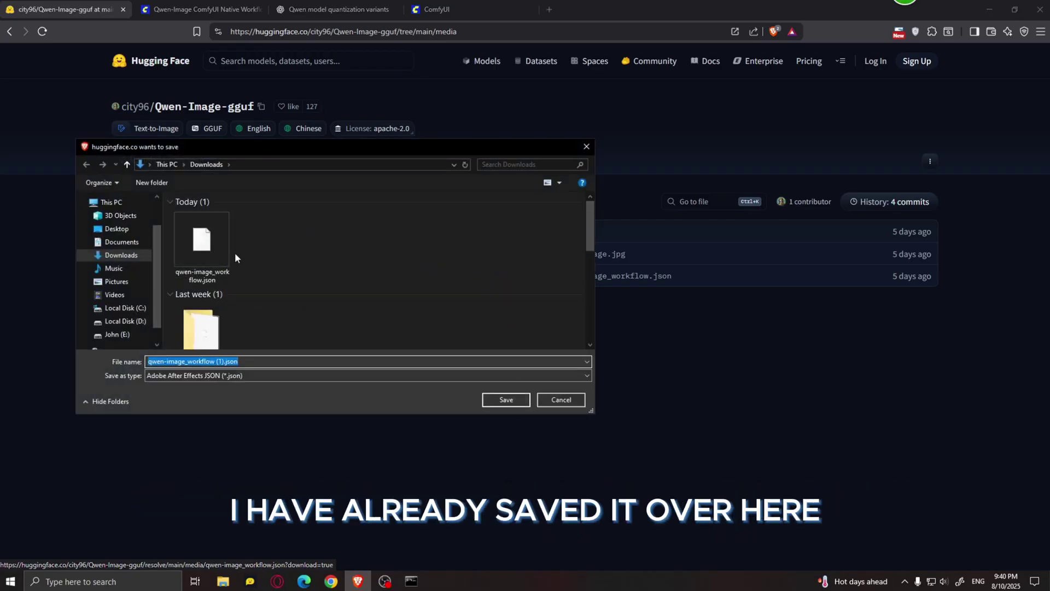
{"action": "left_click", "coordinate": [561, 399]}
Switch to ComfyUI and load the saved qwen-image_workflow.json from the Downloads folder onto the canvas
{"action": "left_click", "coordinate": [437, 6]}
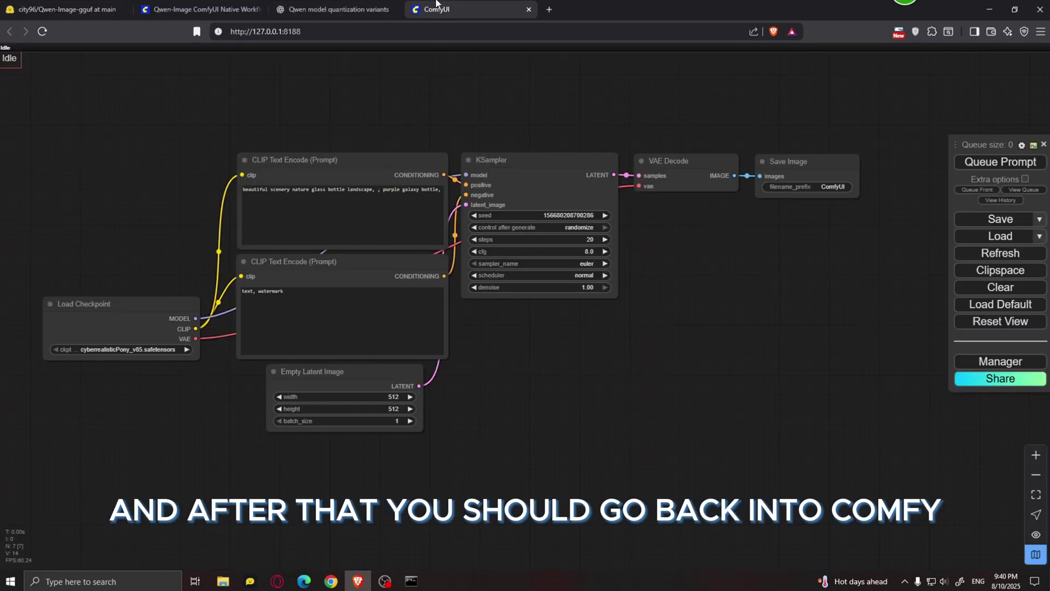
{"action": "left_click_drag", "start_coordinate": [522, 395], "coordinate": [508, 391]}
{"action": "left_click", "coordinate": [224, 580]}
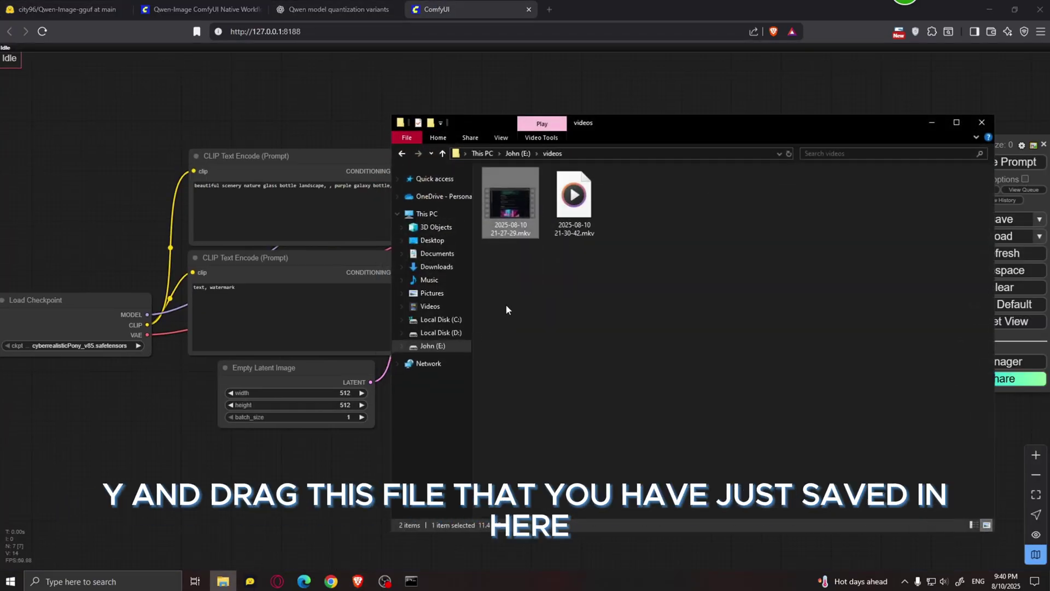
{"action": "left_click", "coordinate": [436, 267]}
{"action": "left_click_drag", "start_coordinate": [506, 210], "coordinate": [125, 188]}
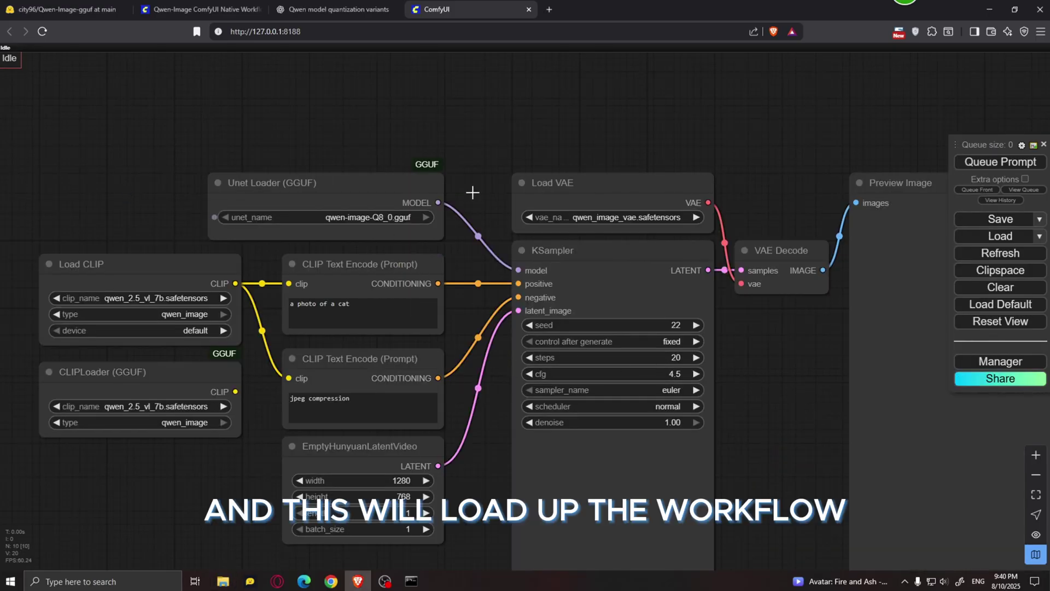
Connect the CLIPLoader (GGUF) output to both CLIP Text Encode nodes and bypass the Load CLIP node
{"action": "scroll", "coordinate": [534, 135], "scroll_direction": "down", "scroll_amount": 2}
{"action": "scroll", "coordinate": [599, 386], "scroll_direction": "up", "scroll_amount": 3}
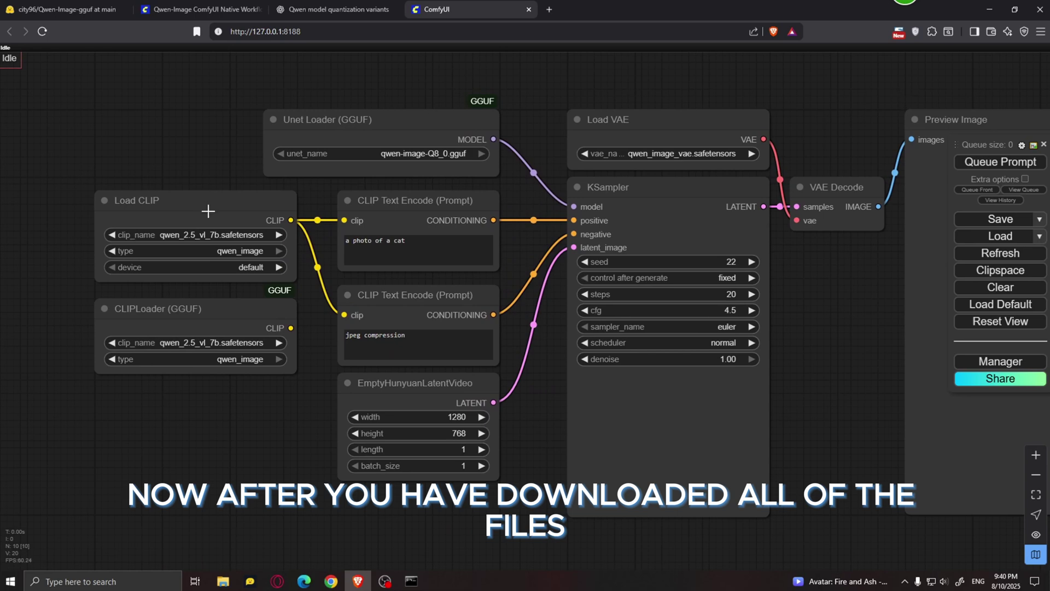
{"action": "scroll", "coordinate": [229, 140], "scroll_direction": "up", "scroll_amount": 3}
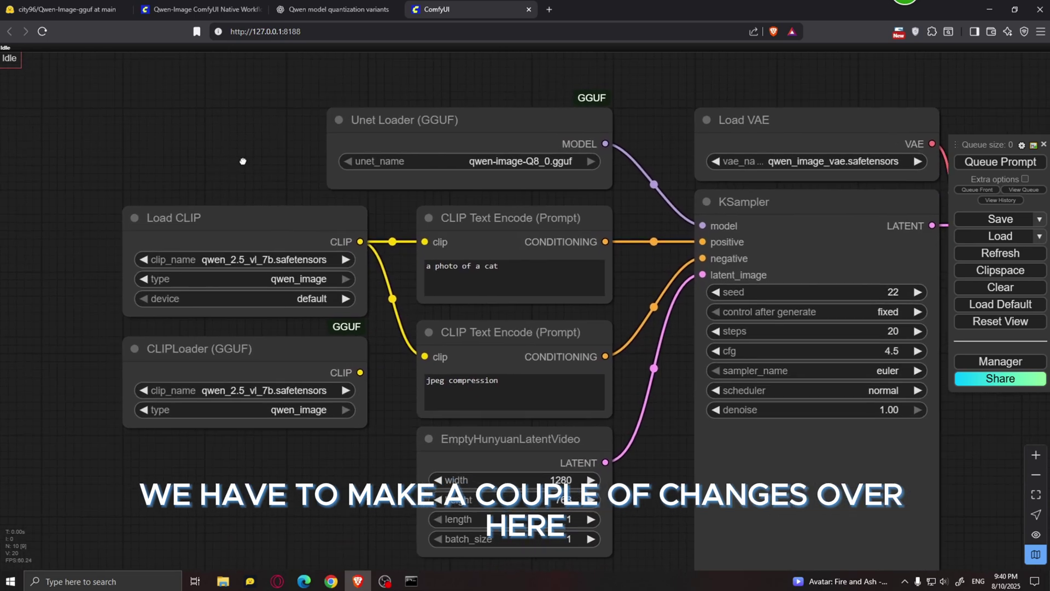
{"action": "scroll", "coordinate": [397, 365], "scroll_direction": "down", "scroll_amount": 2}
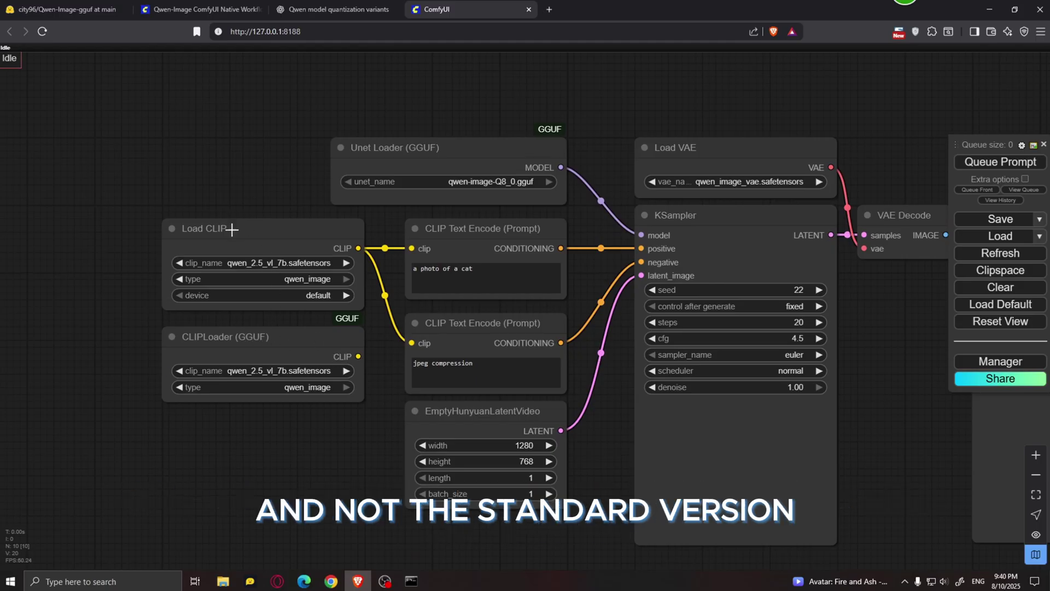
{"action": "left_click_drag", "start_coordinate": [358, 356], "coordinate": [412, 248]}
{"action": "left_click_drag", "start_coordinate": [358, 356], "coordinate": [412, 343]}
{"action": "left_click", "coordinate": [304, 232]}
{"action": "key", "text": "ctrl+b"}
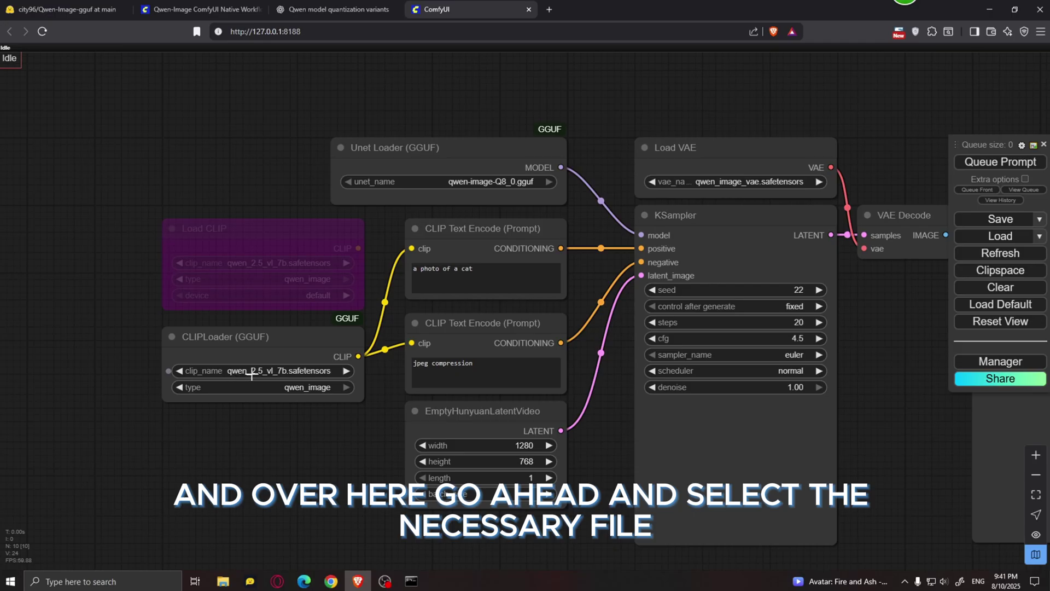
Set the CLIPLoader (GGUF) clip_name to Qwen2.5-VL-7B-Instruct-Q5_K_M.gguf and make sure Load VAE uses qwen_image_vae.safetensors
{"action": "left_click", "coordinate": [299, 371]}
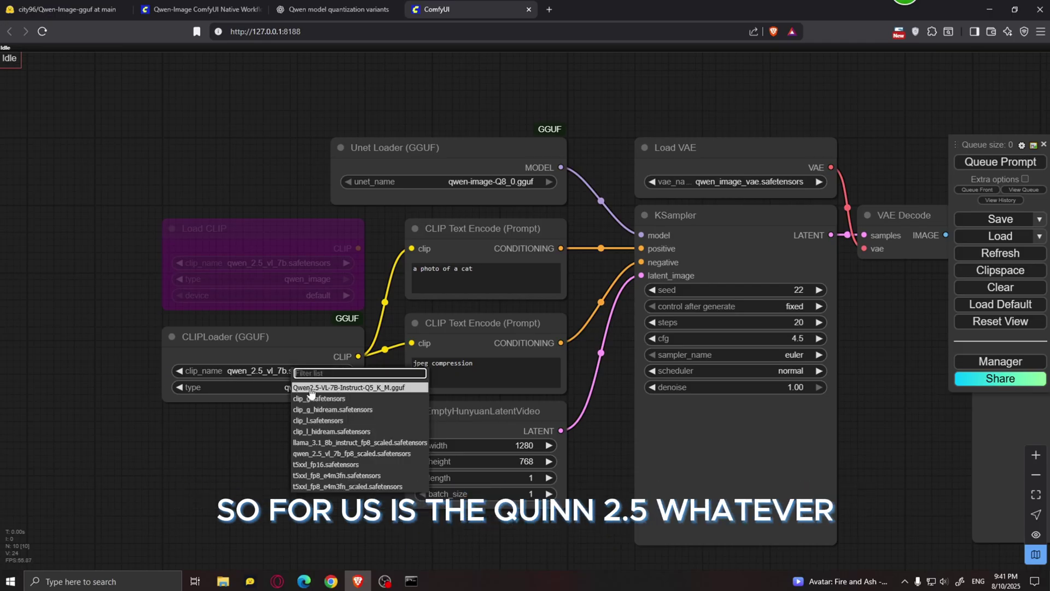
{"action": "left_click", "coordinate": [385, 387]}
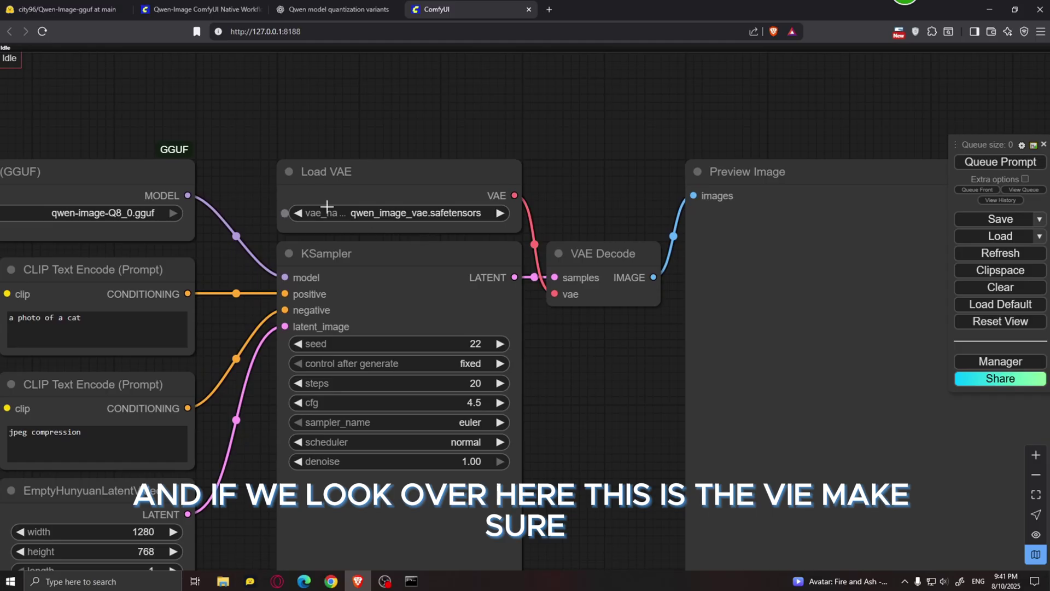
{"action": "left_click", "coordinate": [405, 214]}
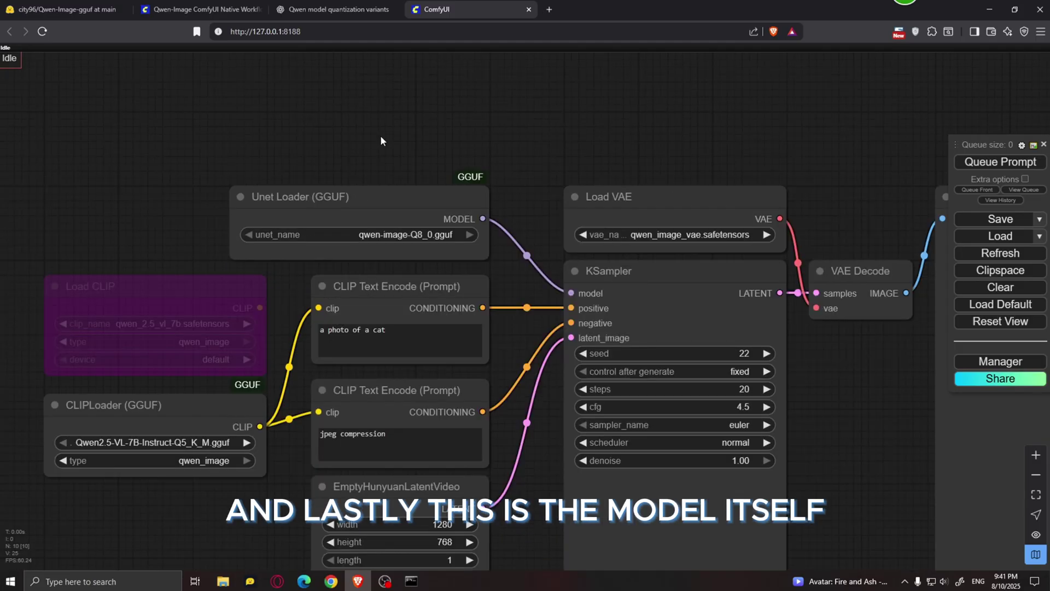
Set the Unet Loader (GGUF) unet_name to qwen-image-Q5_K_M.gguf
{"action": "scroll", "coordinate": [381, 141], "scroll_direction": "up", "scroll_amount": 1}
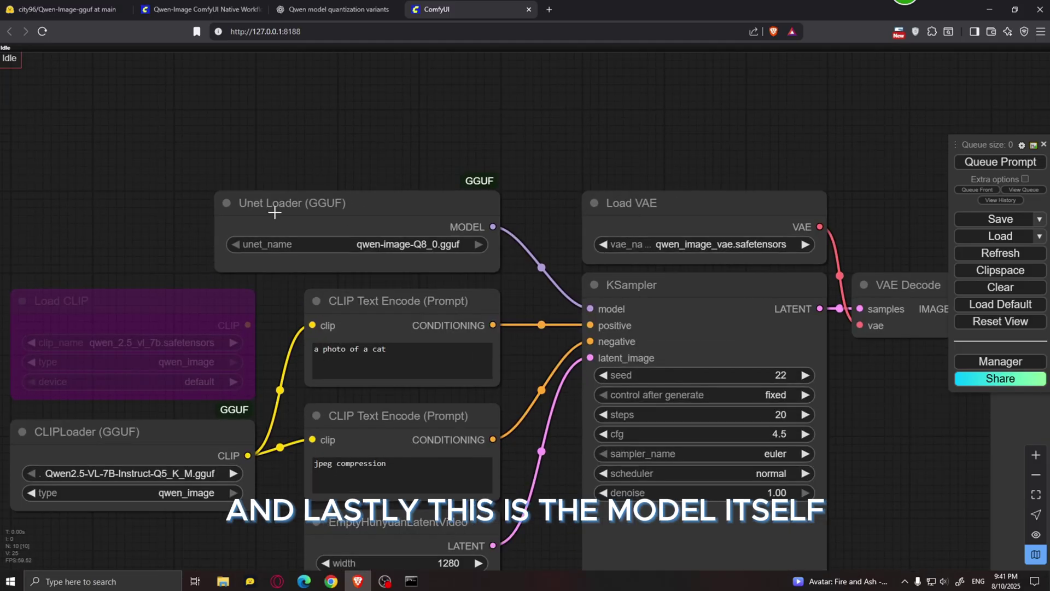
{"action": "left_click", "coordinate": [387, 249]}
{"action": "left_click", "coordinate": [396, 253]}
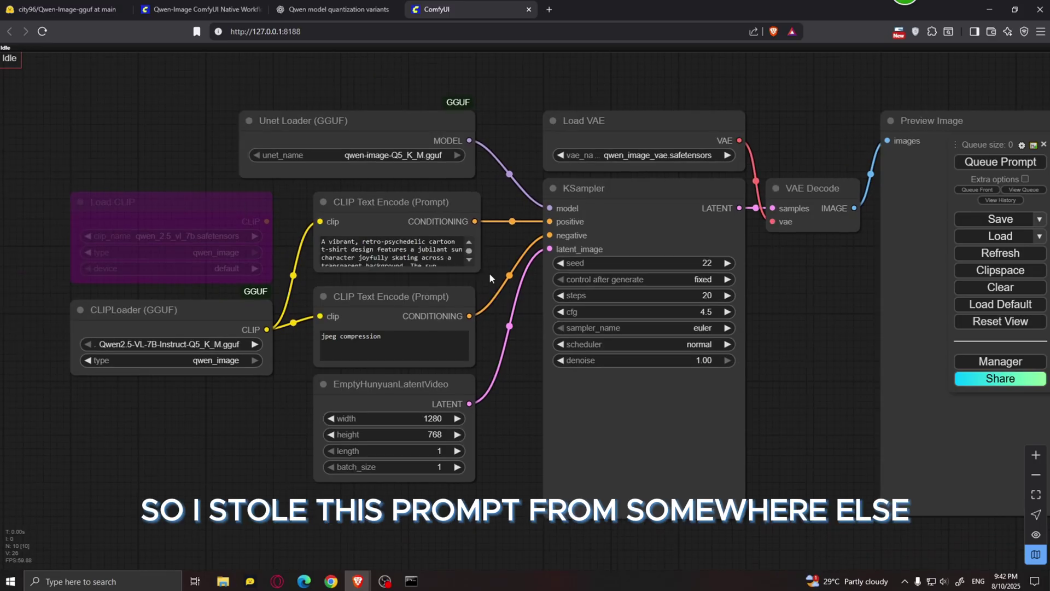
Set the KSampler's control after generate option to randomize
{"action": "left_click_drag", "start_coordinate": [489, 278], "coordinate": [668, 383]}
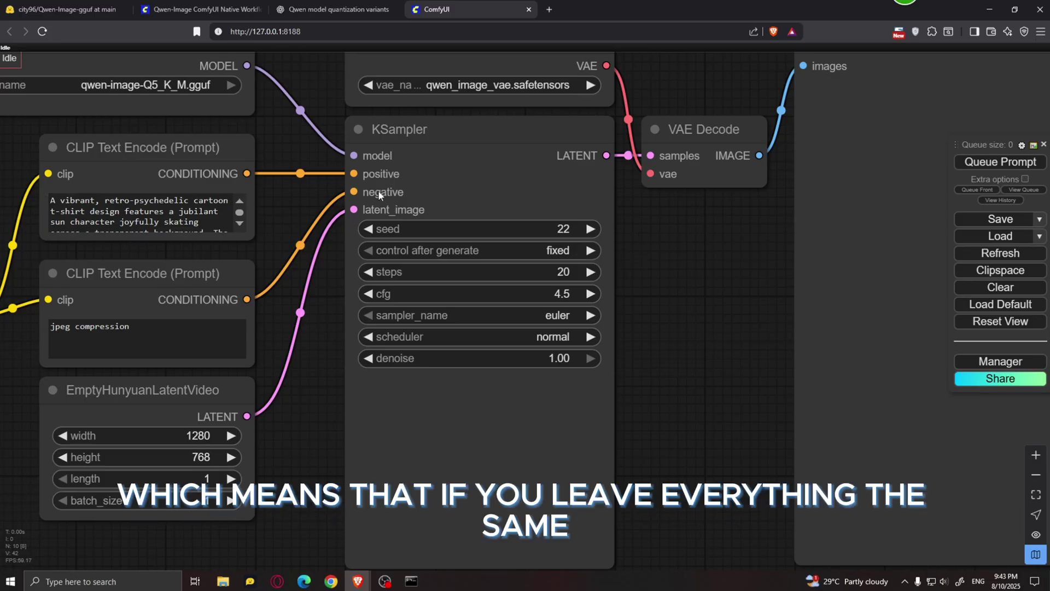
{"action": "left_click", "coordinate": [1000, 161]}
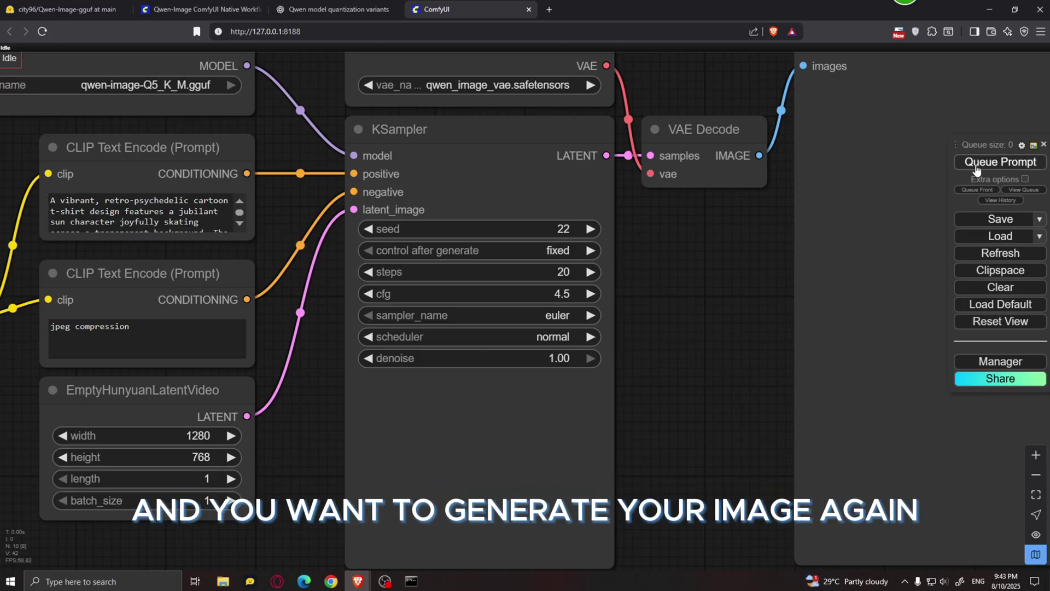
{"action": "left_click", "coordinate": [590, 250]}
{"action": "left_click", "coordinate": [590, 250]}
{"action": "left_click", "coordinate": [590, 250]}
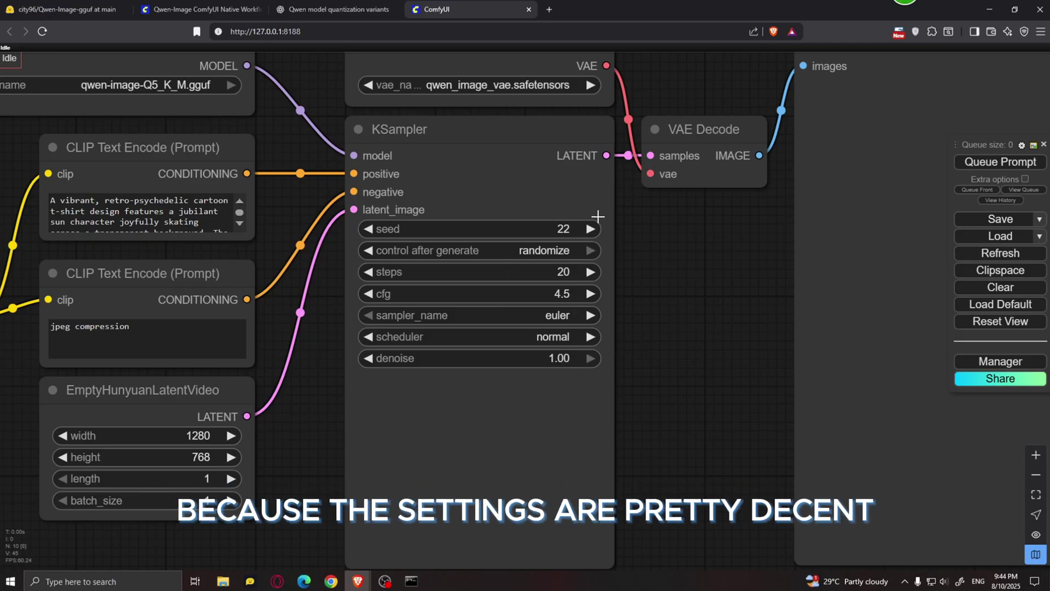
{"action": "scroll", "coordinate": [607, 251], "scroll_direction": "down", "scroll_amount": 5}
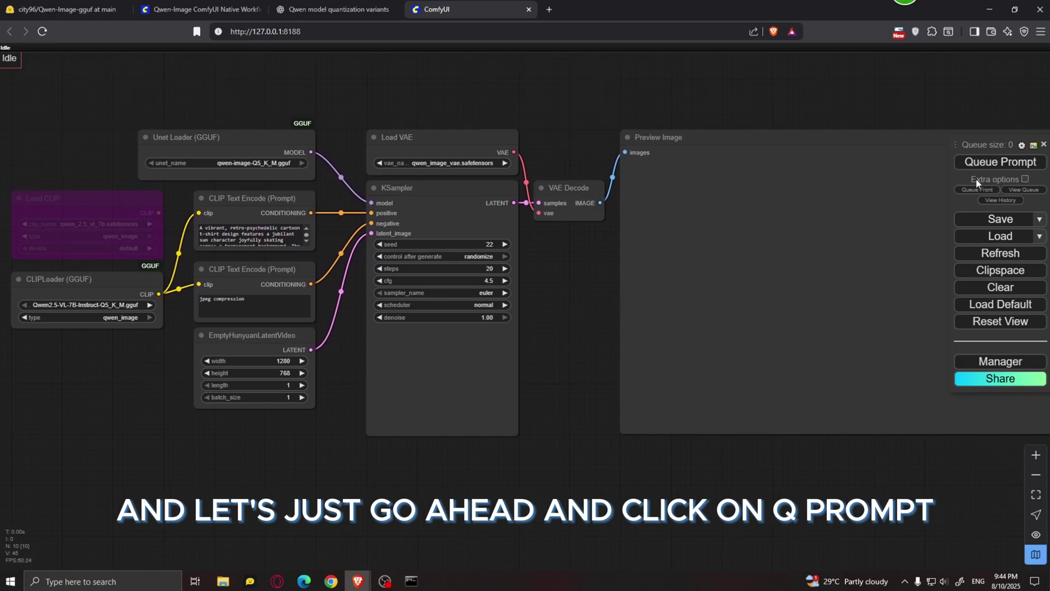
Queue the Qwen-Image workflow to generate the image and check the low-resolution preview in the KSampler node
{"action": "left_click", "coordinate": [989, 163]}
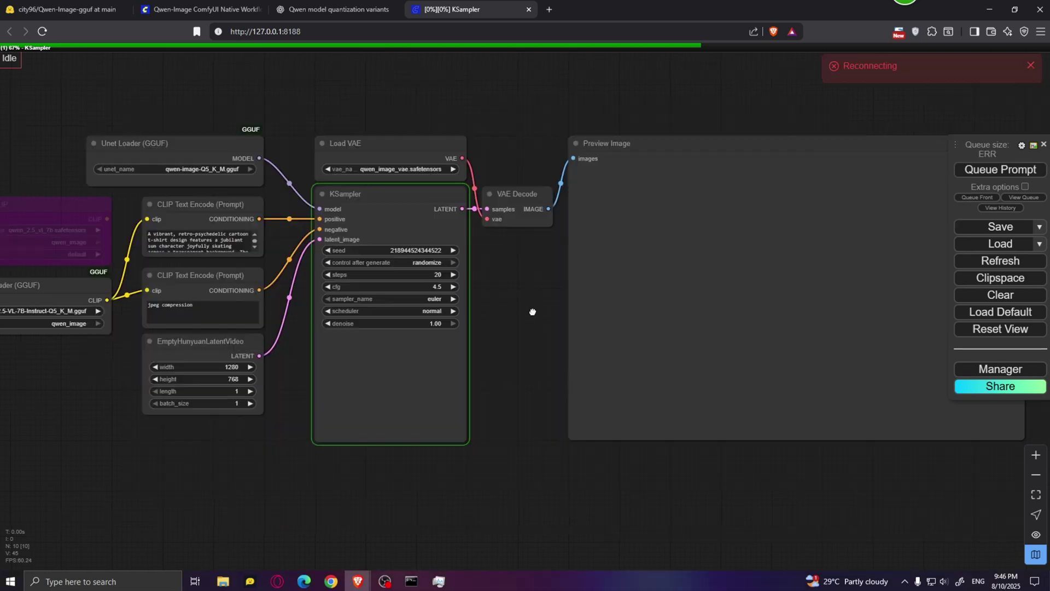
{"action": "left_click_drag", "start_coordinate": [534, 322], "coordinate": [577, 308]}
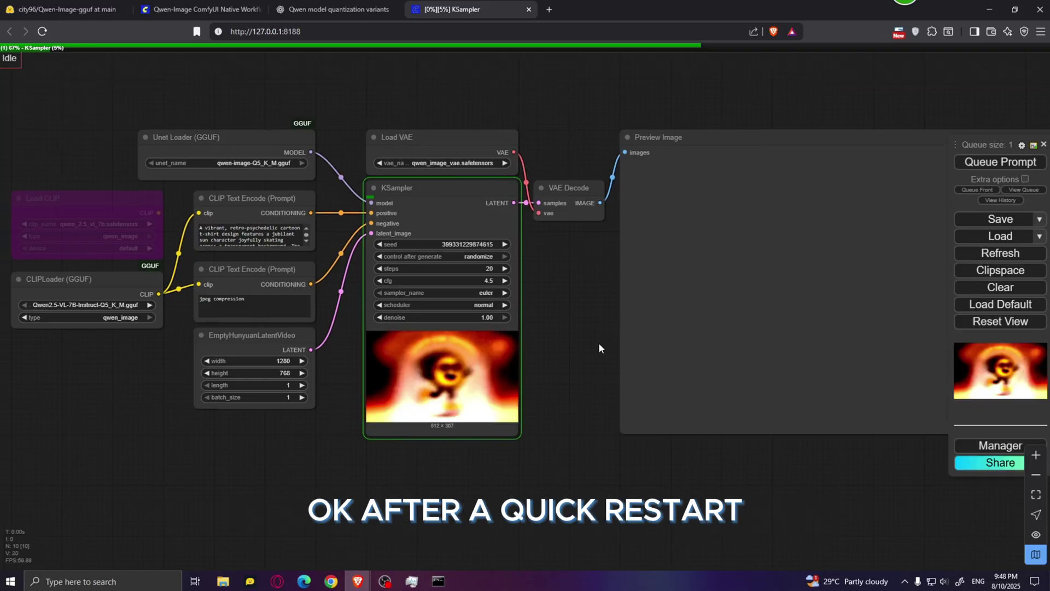
{"action": "left_click", "coordinate": [1006, 164]}
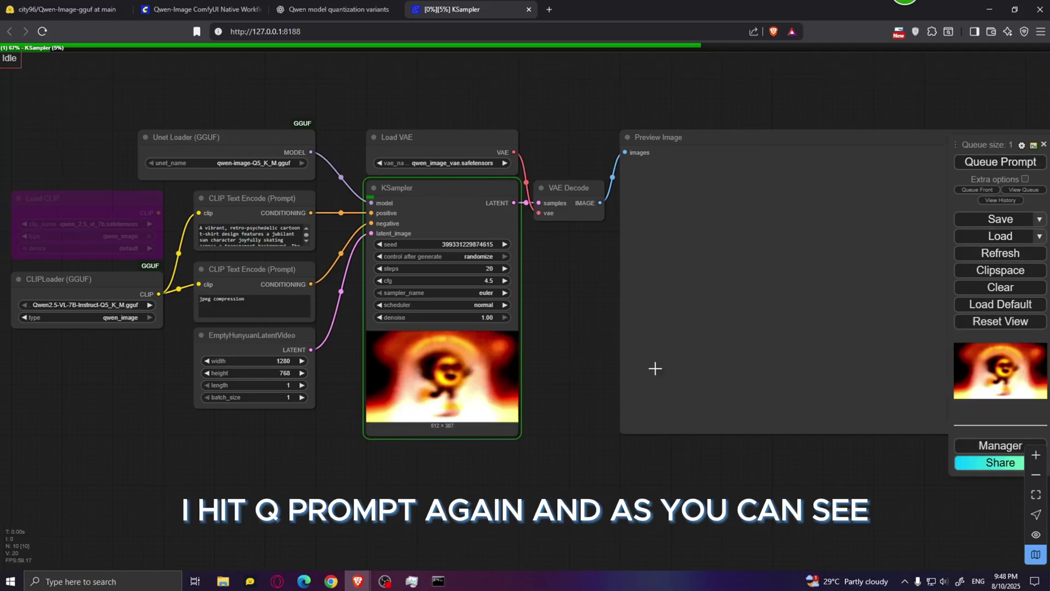
{"action": "scroll", "coordinate": [549, 410], "scroll_direction": "up", "scroll_amount": 6}
{"action": "left_click_drag", "start_coordinate": [565, 347], "coordinate": [679, 347]}
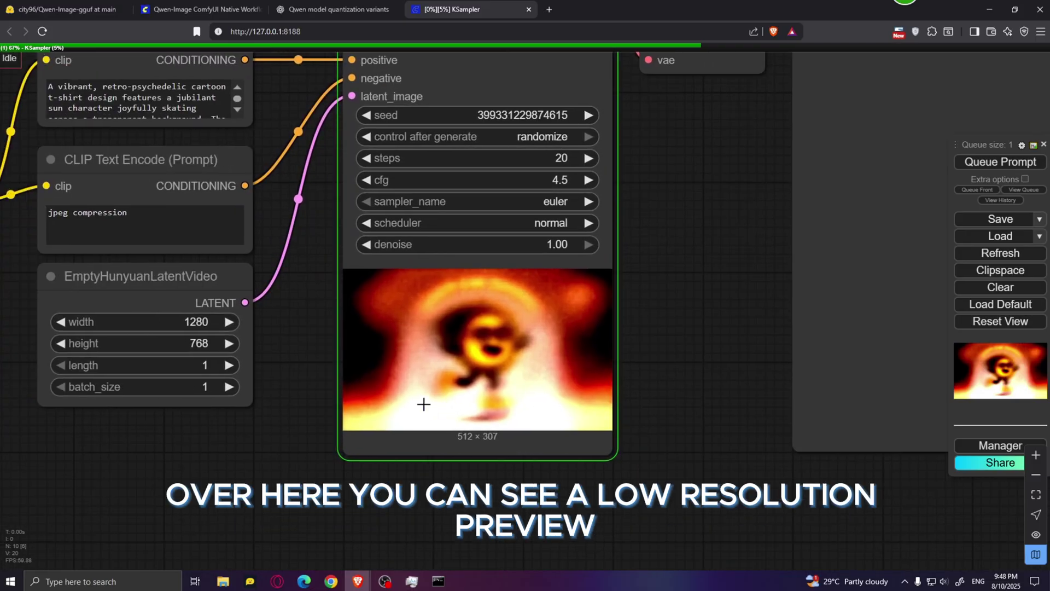
{"action": "scroll", "coordinate": [591, 346], "scroll_direction": "down", "scroll_amount": 4}
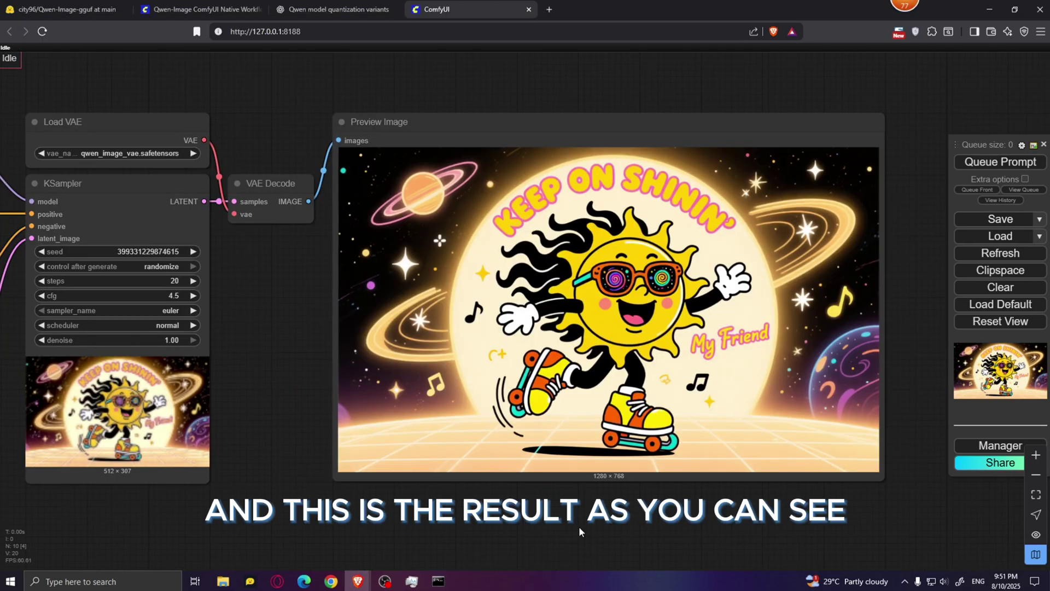
Examine the generated sun character image in the Preview Image node and check its execution time in the ComfyUI console
{"action": "left_click_drag", "start_coordinate": [579, 526], "coordinate": [454, 522]}
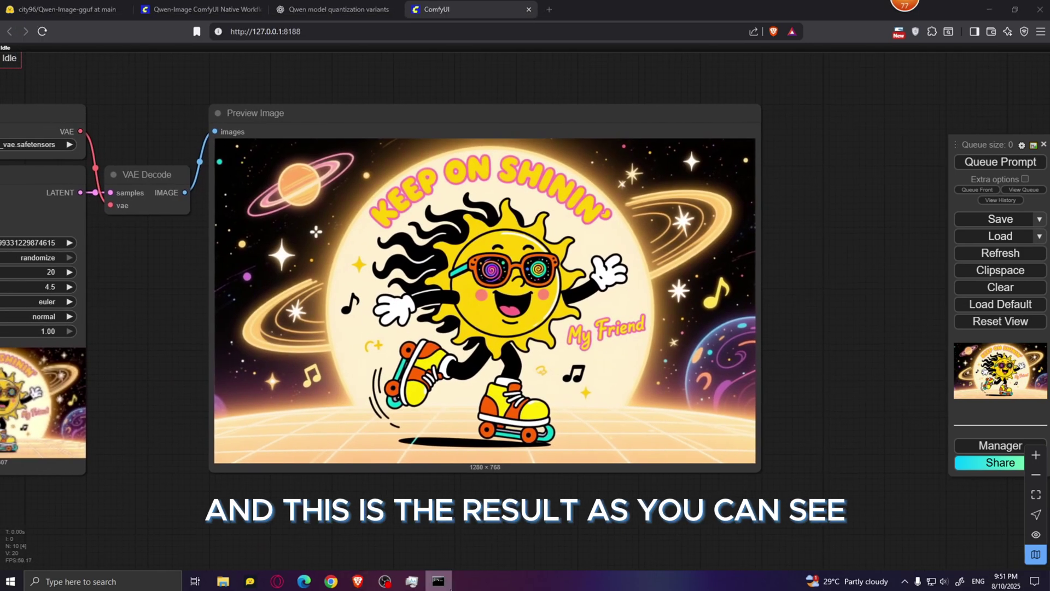
{"action": "left_click", "coordinate": [438, 581]}
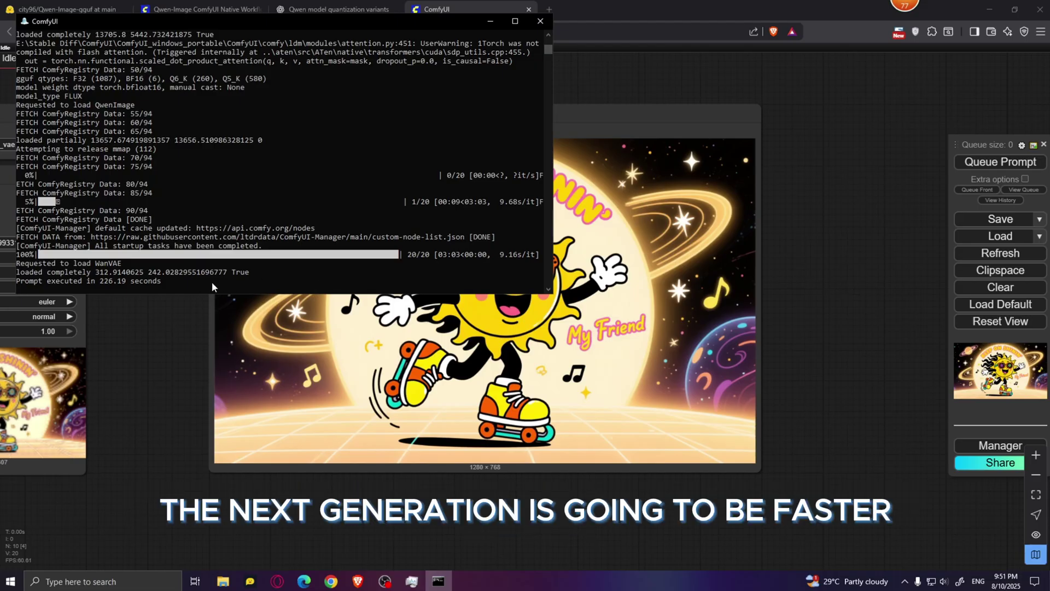
{"action": "left_click", "coordinate": [490, 20]}
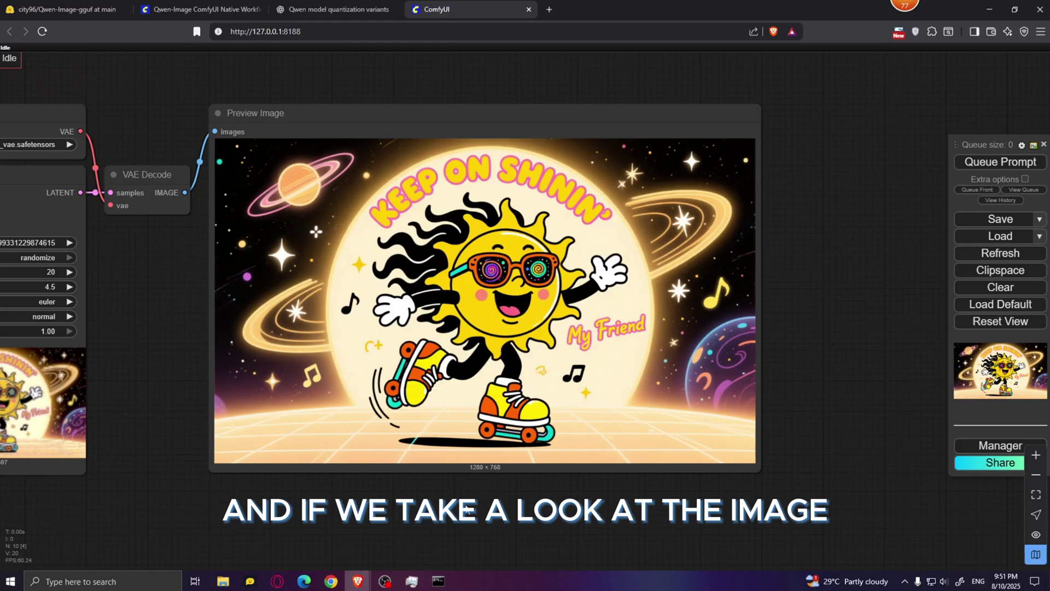
{"action": "scroll", "coordinate": [605, 400], "scroll_direction": "up", "scroll_amount": 2}
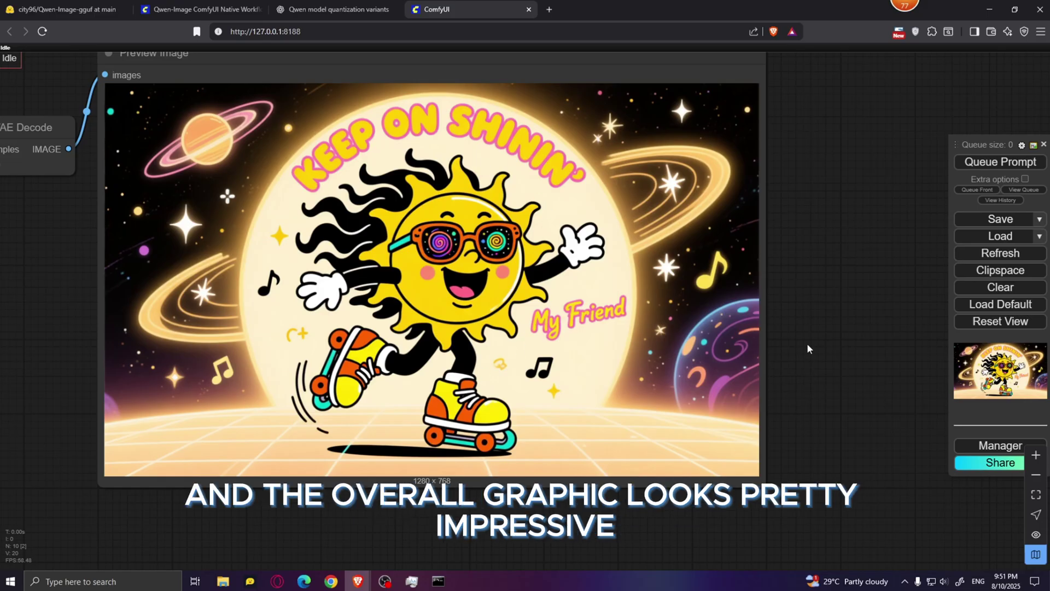
{"action": "scroll", "coordinate": [805, 347], "scroll_direction": "up", "scroll_amount": 2}
{"action": "left_click_drag", "start_coordinate": [816, 299], "coordinate": [900, 319]}
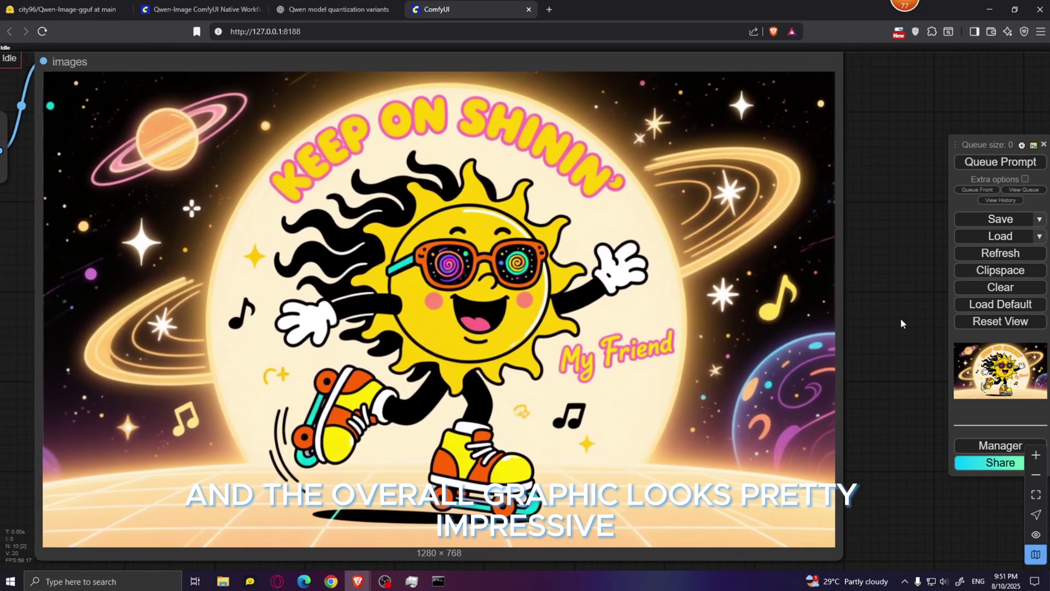
{"action": "scroll", "coordinate": [900, 317], "scroll_direction": "down", "scroll_amount": 5}
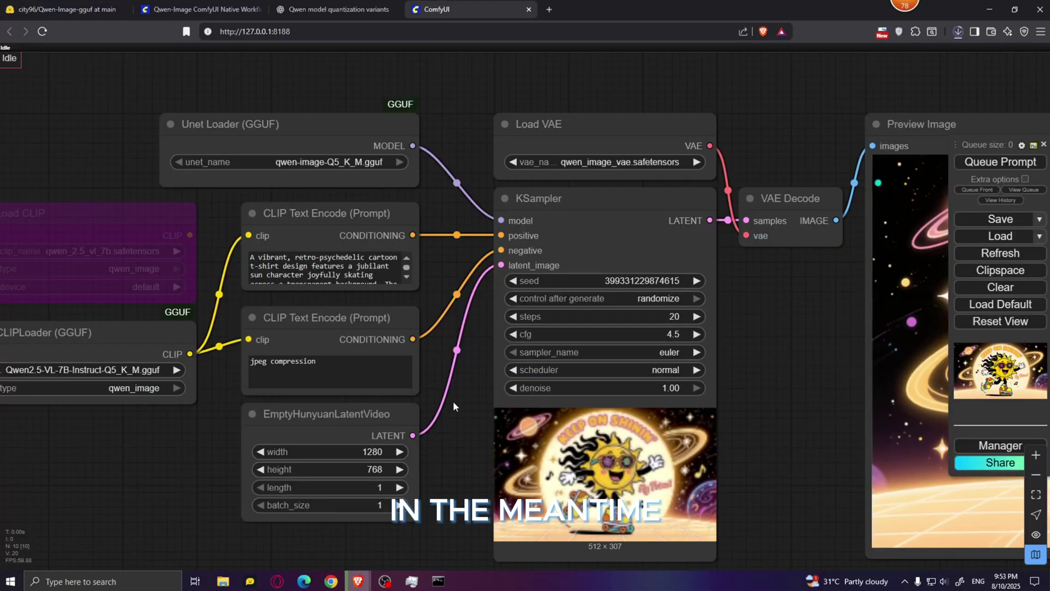
Replace the positive prompt with the copied perfume bottle prompt containing the label "EAU DE SOI" and enlarge its node
{"action": "scroll", "coordinate": [452, 406], "scroll_direction": "up", "scroll_amount": 2}
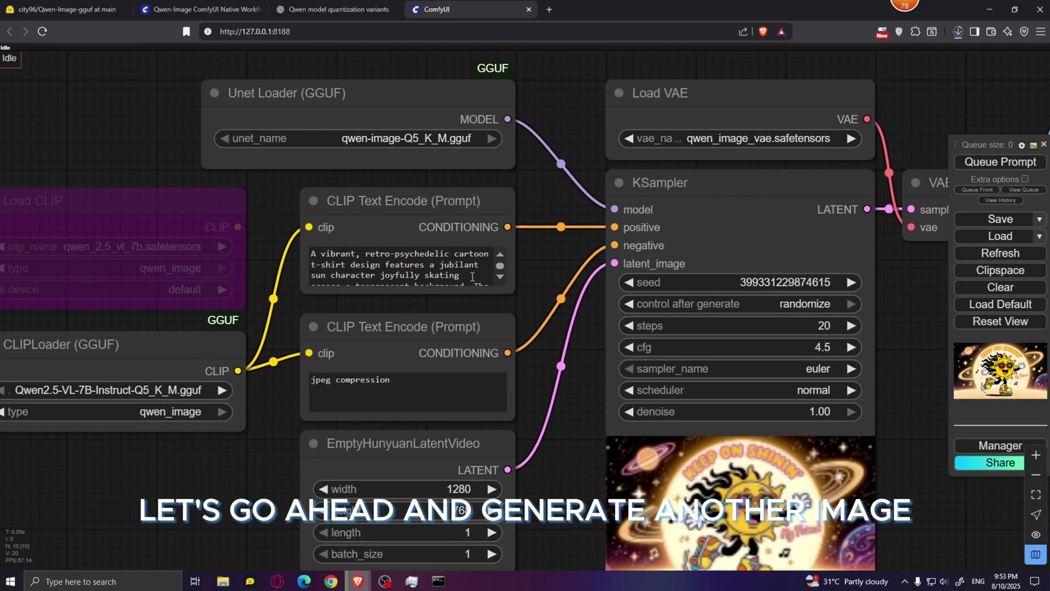
{"action": "left_click", "coordinate": [471, 276]}
{"action": "key", "text": "ctrl+a"}
{"action": "key", "text": "BackSpace"}
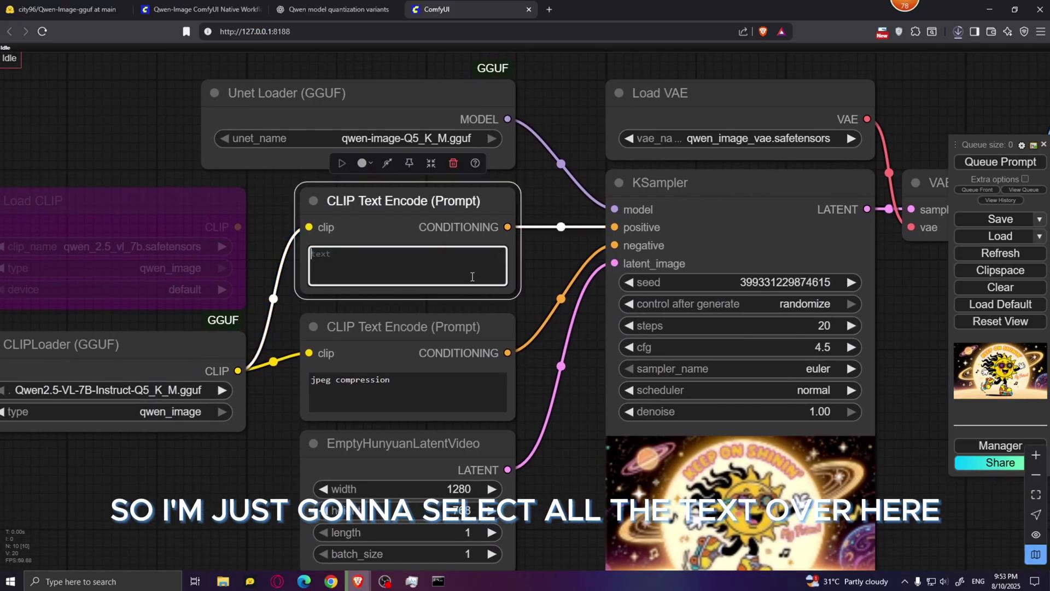
{"action": "key", "text": "ctrl+v"}
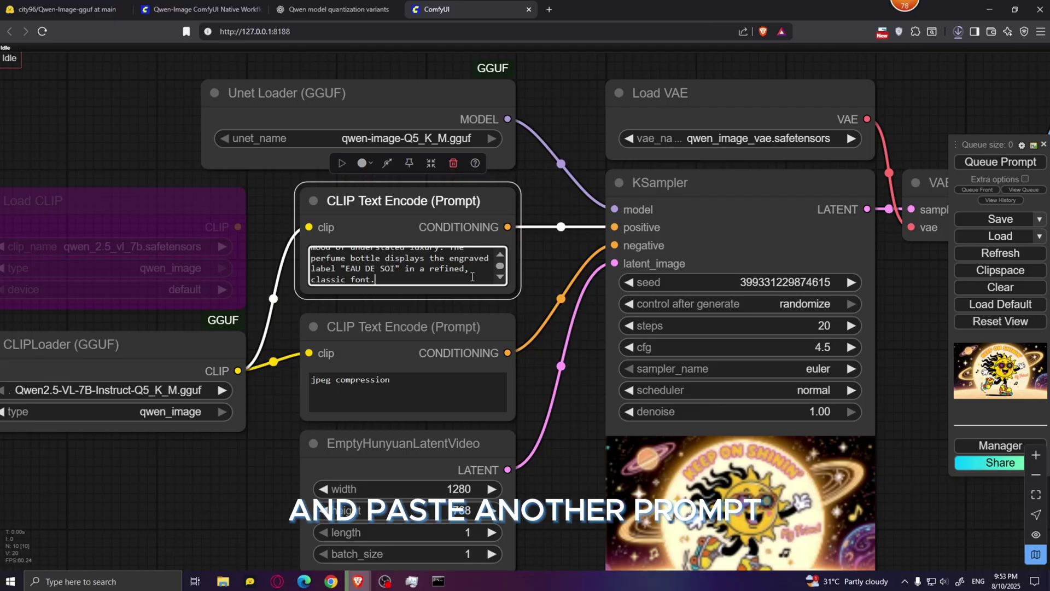
{"action": "left_click_drag", "start_coordinate": [512, 292], "coordinate": [771, 459]}
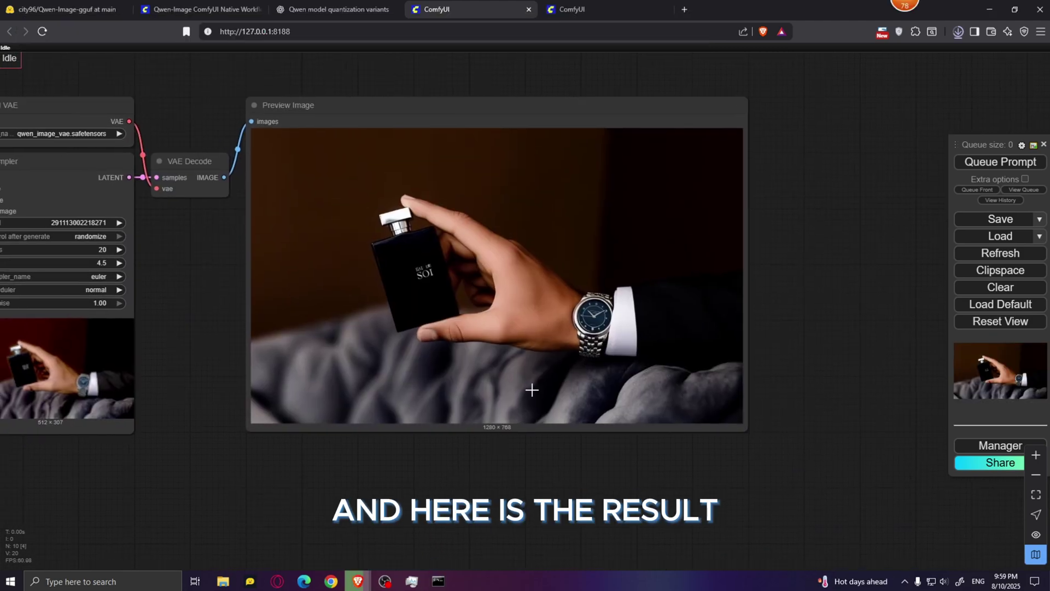
Inspect the lettering on the generated perfume bottle up close and check the generation time in the ComfyUI console
{"action": "scroll", "coordinate": [528, 395], "scroll_direction": "up", "scroll_amount": 10}
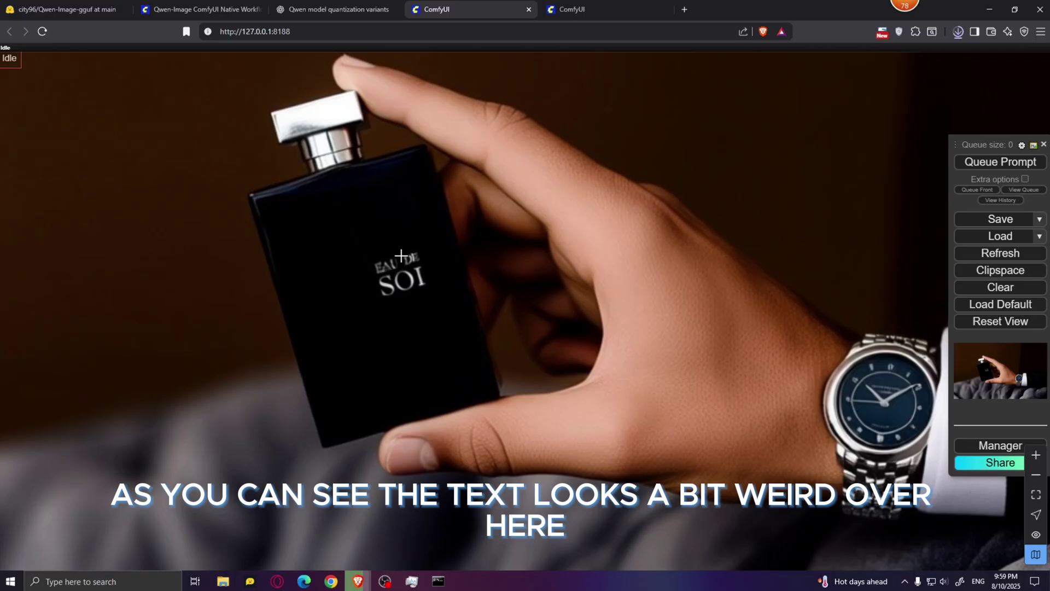
{"action": "scroll", "coordinate": [401, 255], "scroll_direction": "down", "scroll_amount": 10}
{"action": "scroll", "coordinate": [624, 551], "scroll_direction": "down", "scroll_amount": 3}
{"action": "left_click", "coordinate": [438, 580]}
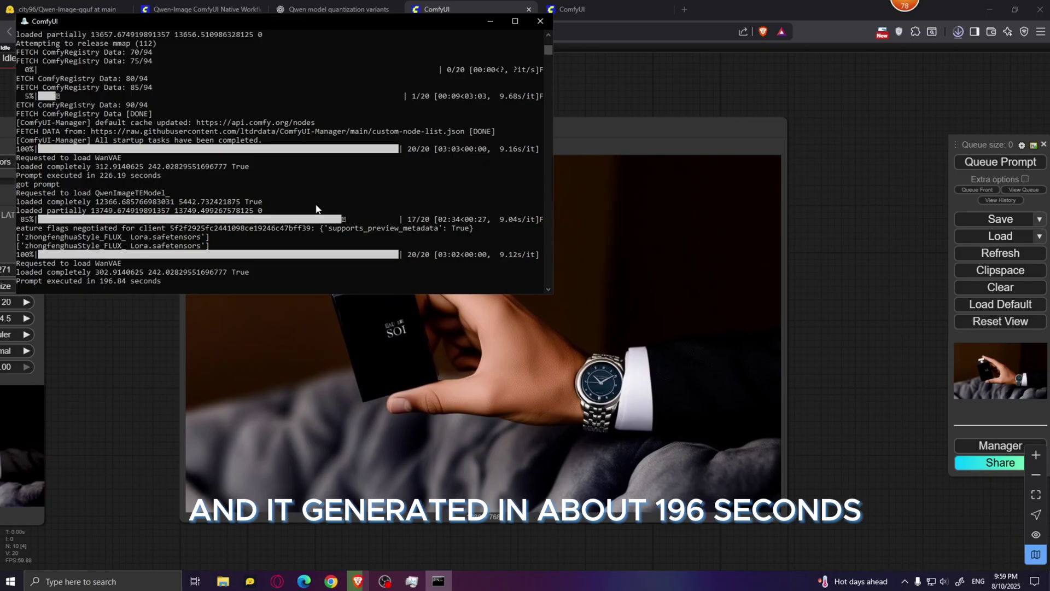
{"action": "left_click", "coordinate": [490, 20]}
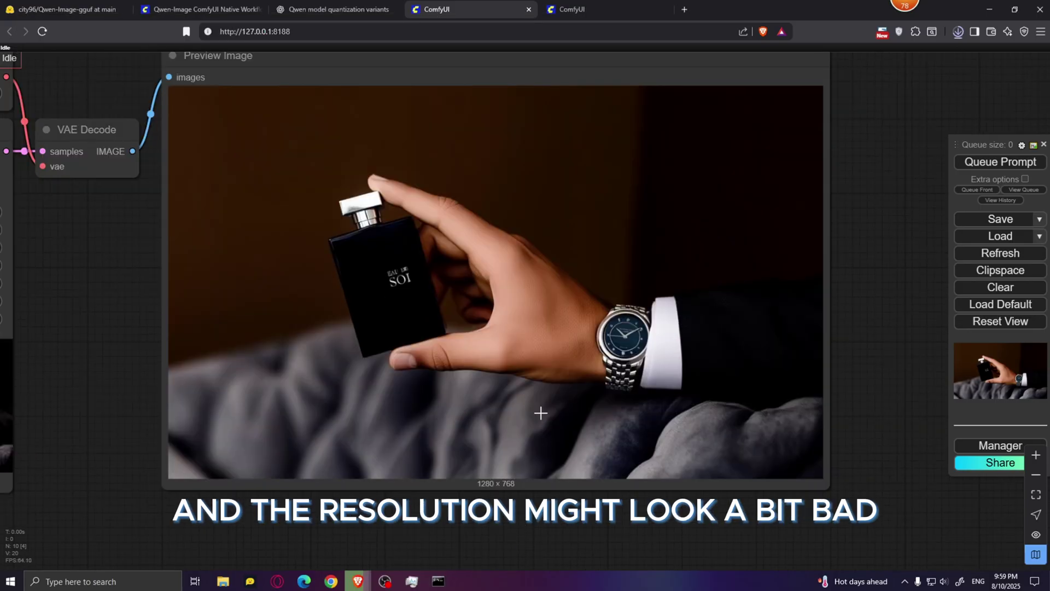
Set the EmptyHunyuanLatentVideo width to 1920 and height to 1088
{"action": "scroll", "coordinate": [541, 413], "scroll_direction": "down", "scroll_amount": 2}
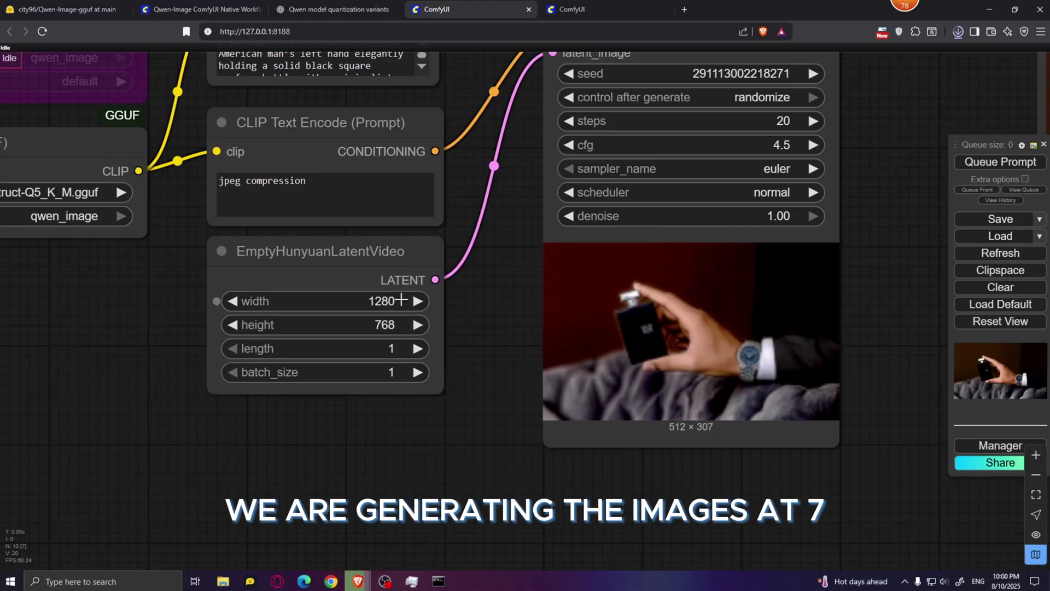
{"action": "left_click", "coordinate": [391, 302]}
{"action": "type", "text": "1920"}
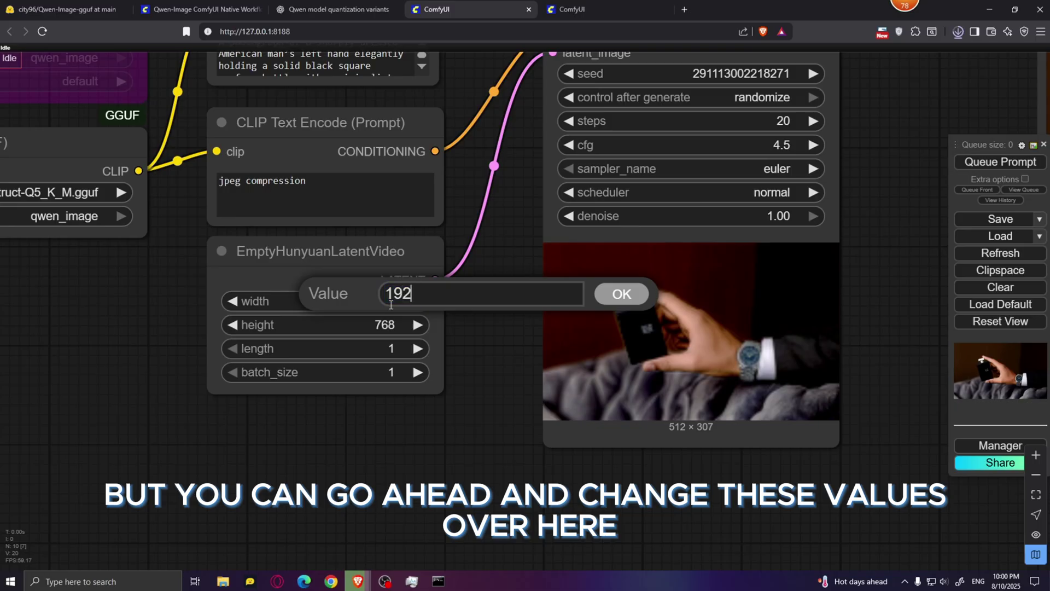
{"action": "left_click", "coordinate": [610, 295]}
{"action": "left_click", "coordinate": [403, 324]}
{"action": "type", "text": "1088"}
{"action": "key", "text": "Return"}
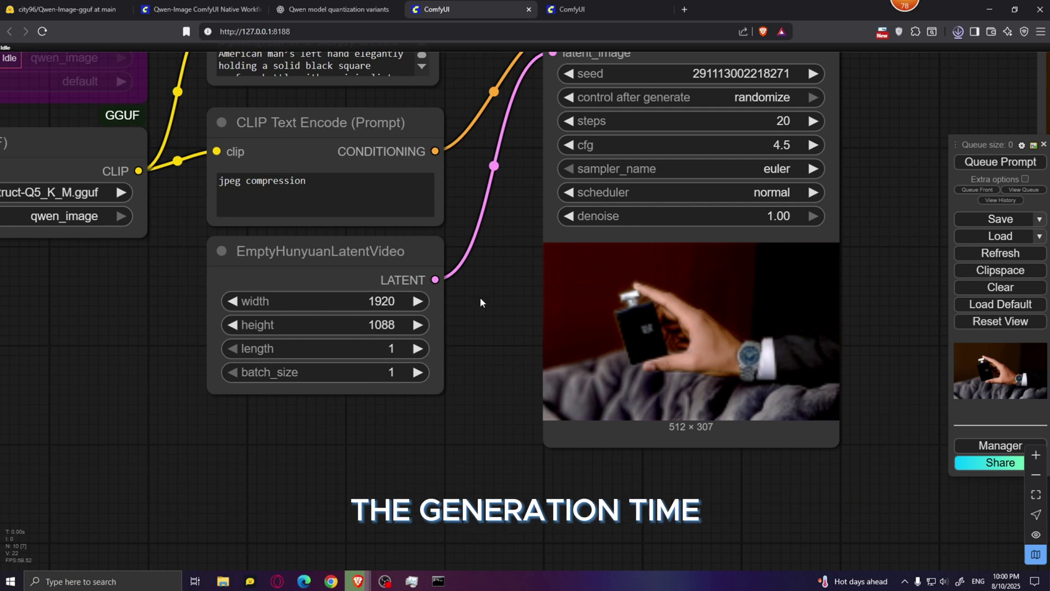
Replace the positive prompt with the copied "When Red Poppy runs out of inspiration" artwork prompt and enlarge its node to review the text
{"action": "scroll", "coordinate": [480, 297], "scroll_direction": "down", "scroll_amount": 5}
{"action": "left_click_drag", "start_coordinate": [742, 279], "coordinate": [610, 296]}
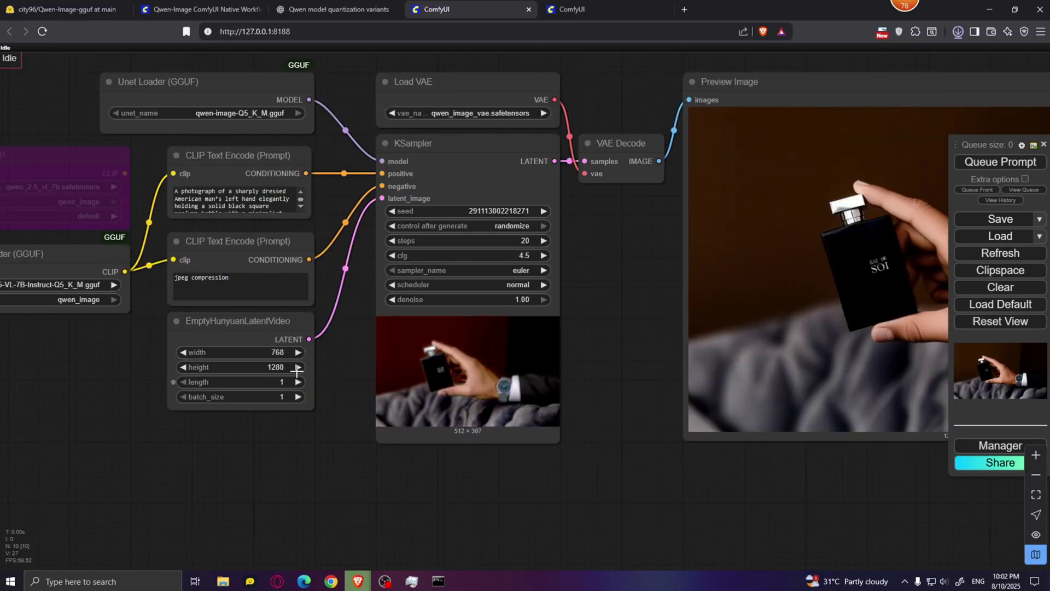
{"action": "scroll", "coordinate": [297, 372], "scroll_direction": "up", "scroll_amount": 2}
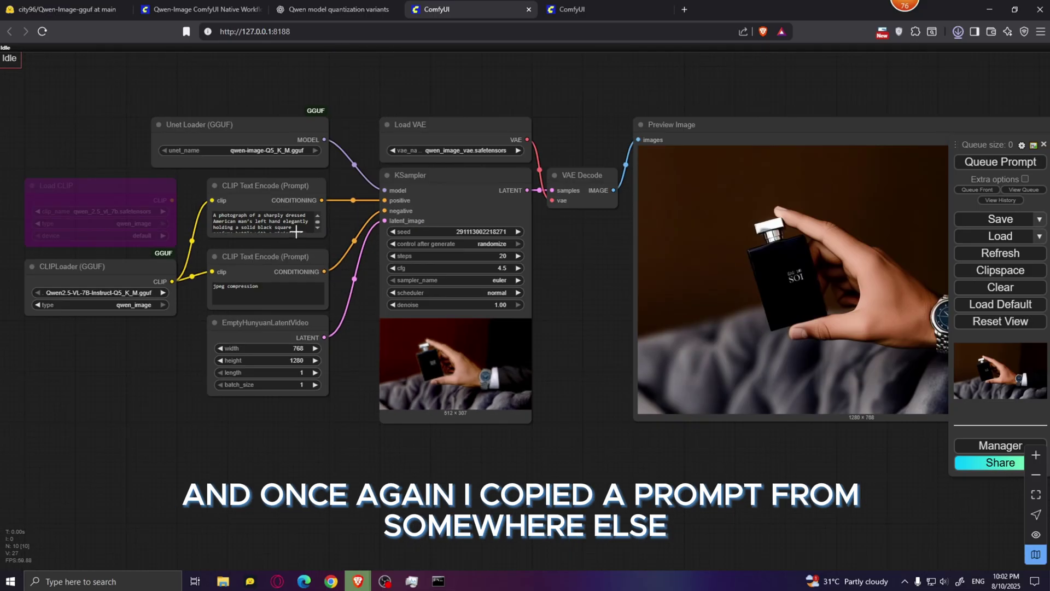
{"action": "scroll", "coordinate": [296, 207], "scroll_direction": "up", "scroll_amount": 4}
{"action": "scroll", "coordinate": [296, 207], "scroll_direction": "up", "scroll_amount": 2}
{"action": "left_click", "coordinate": [299, 213]}
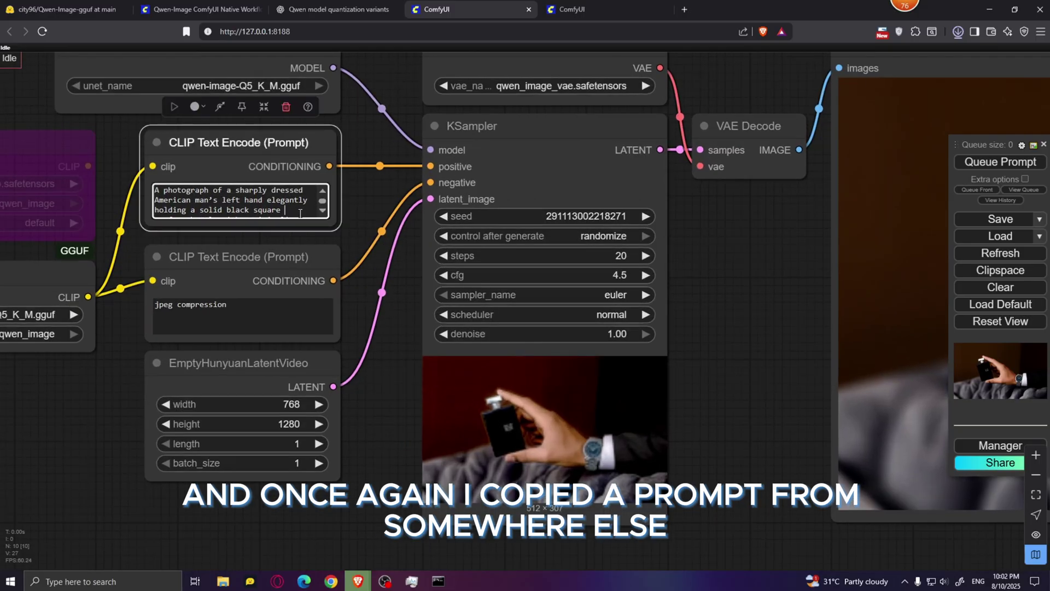
{"action": "key", "text": "ctrl+a"}
{"action": "key", "text": "ctrl+v"}
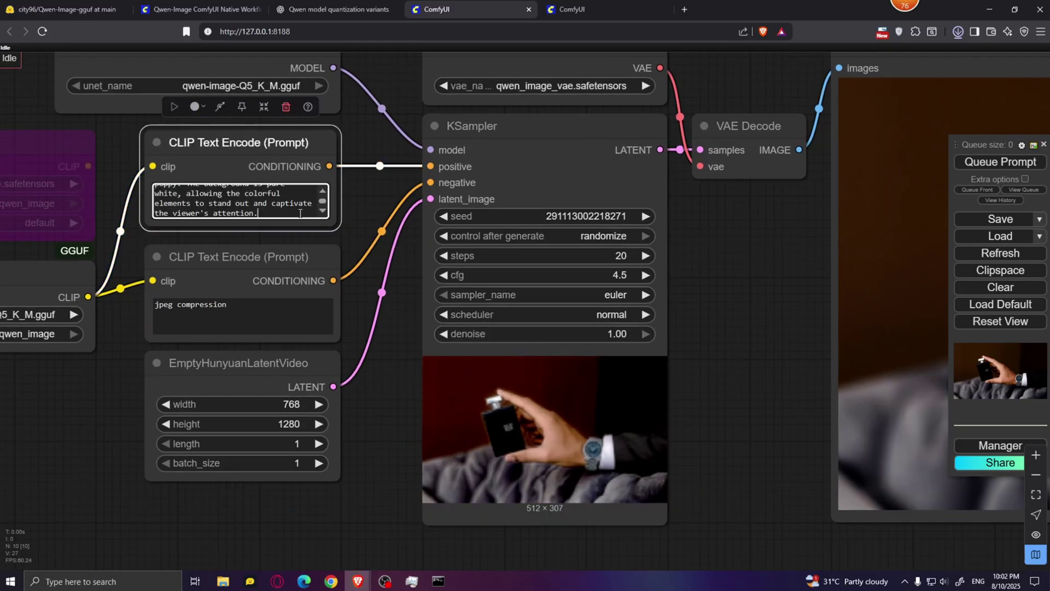
{"action": "left_click_drag", "start_coordinate": [335, 224], "coordinate": [516, 343]}
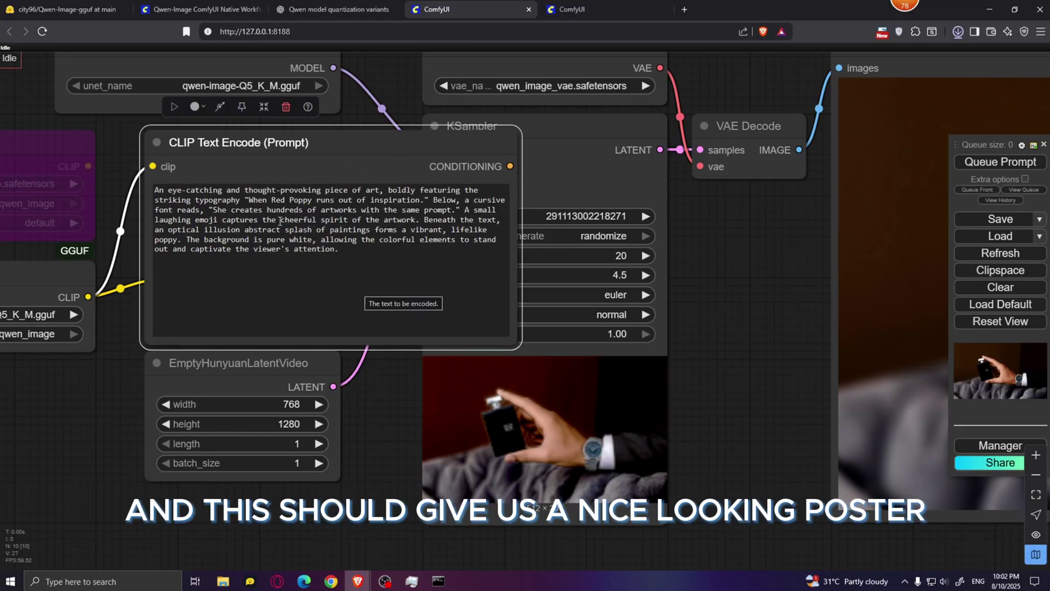
{"action": "left_click_drag", "start_coordinate": [247, 199], "coordinate": [407, 200]}
{"action": "left_click_drag", "start_coordinate": [407, 200], "coordinate": [420, 200]}
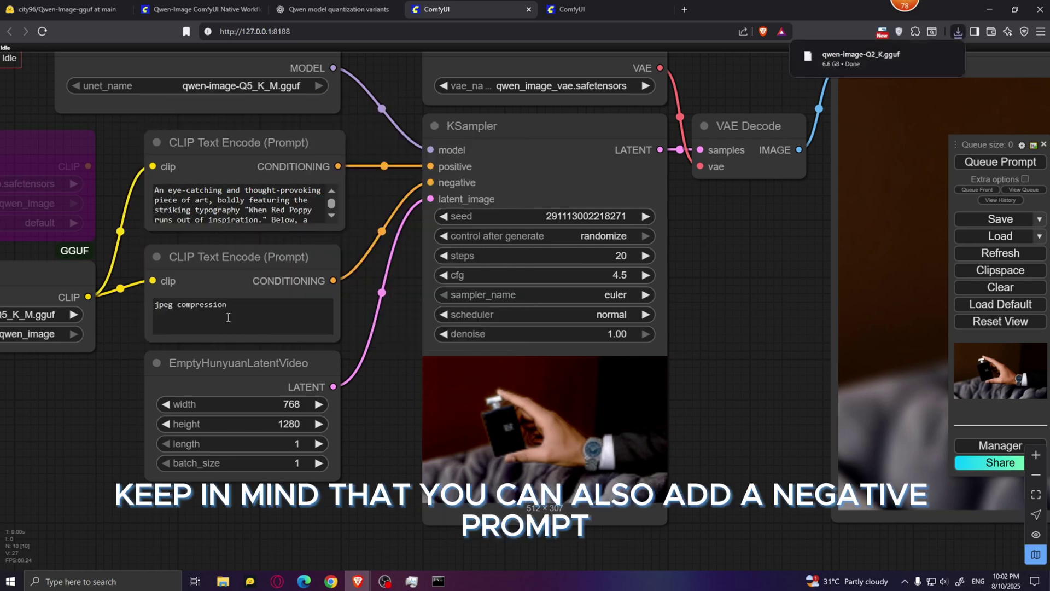
Append ", bad quality, low resolution, weird texture" to the negative prompt after "jpeg compression"
{"action": "left_click", "coordinate": [244, 309]}
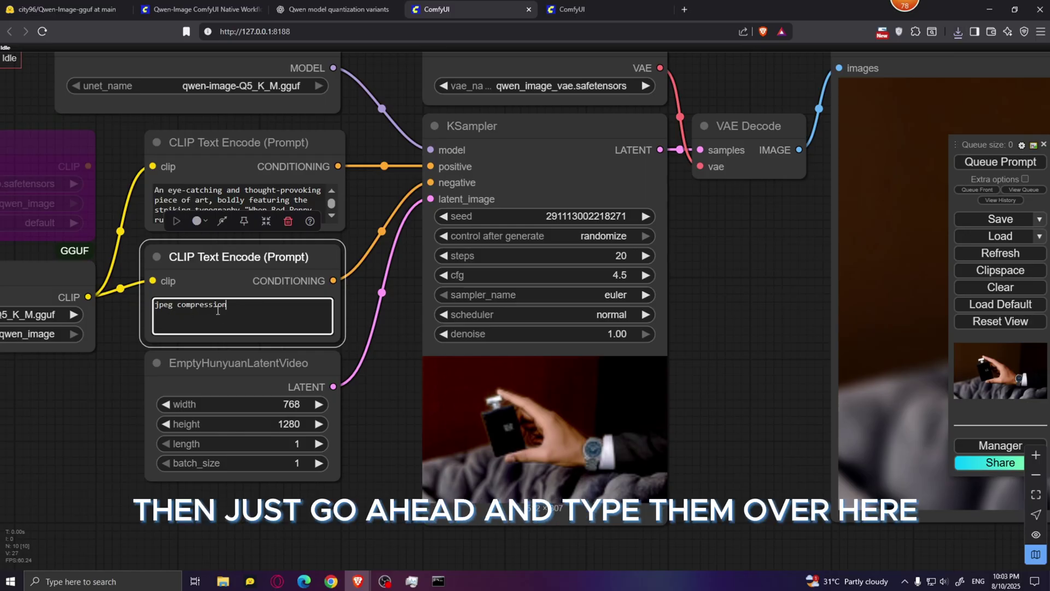
{"action": "type", "text": ", bad quality, low resolution, weird texture"}
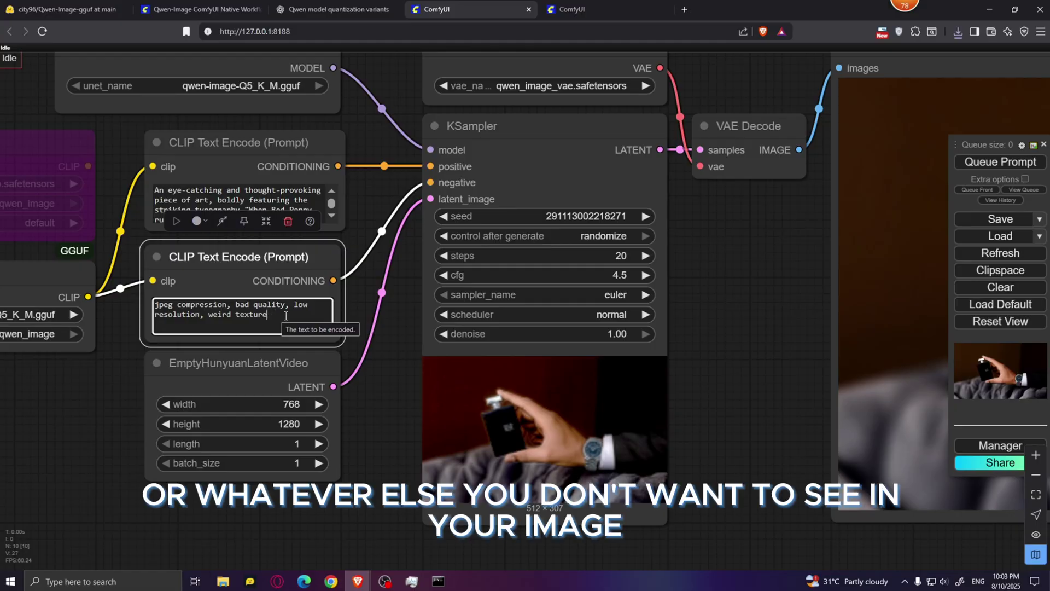
{"action": "scroll", "coordinate": [372, 354], "scroll_direction": "down", "scroll_amount": 2}
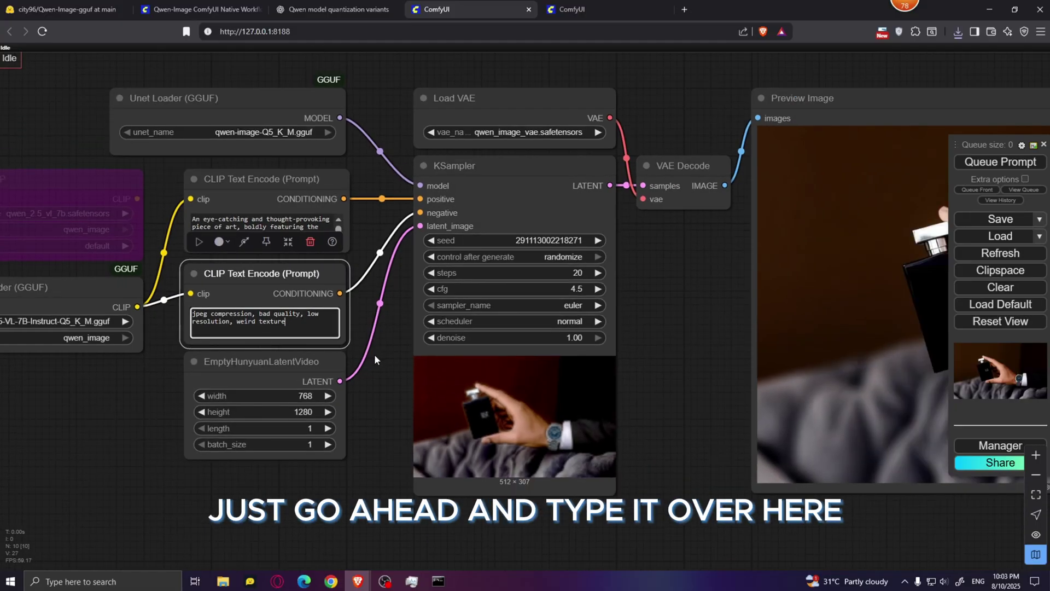
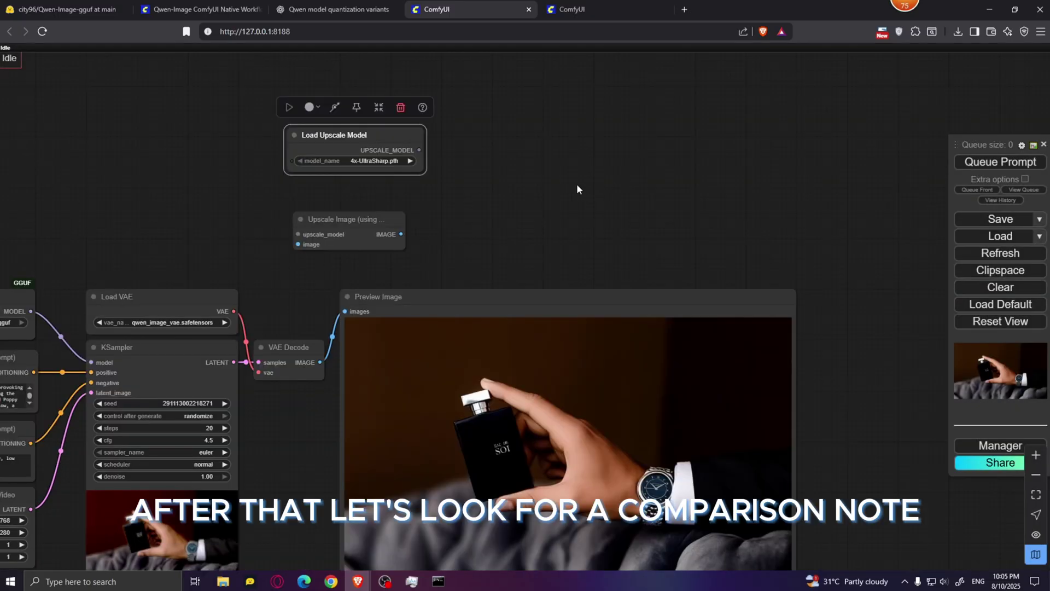
Add an Image Comparer (rgthree) node and place it beside the Load Upscale Model node
{"action": "double_click", "coordinate": [576, 183]}
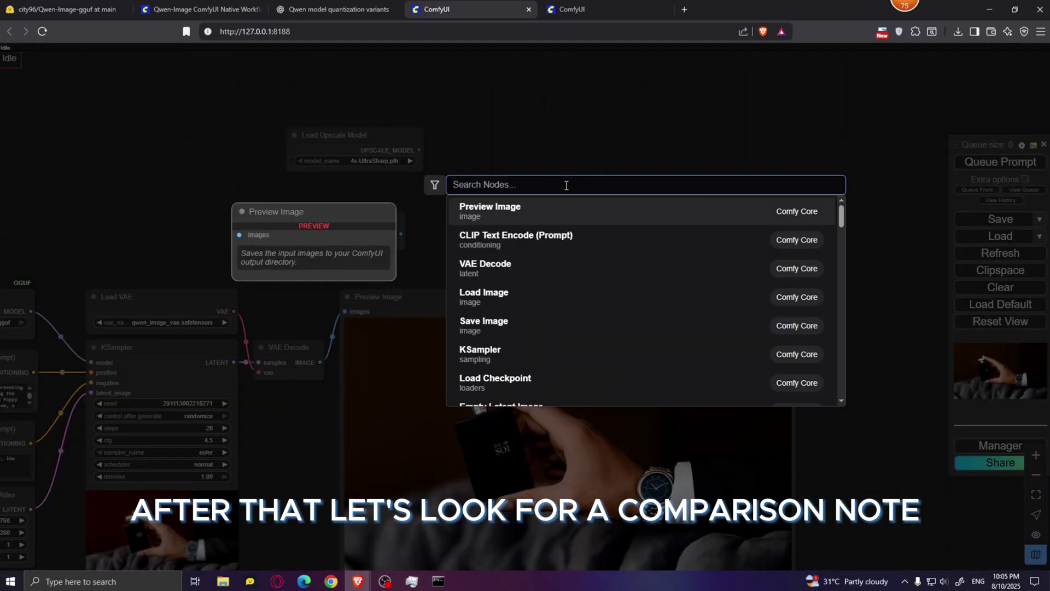
{"action": "type", "text": "compar"}
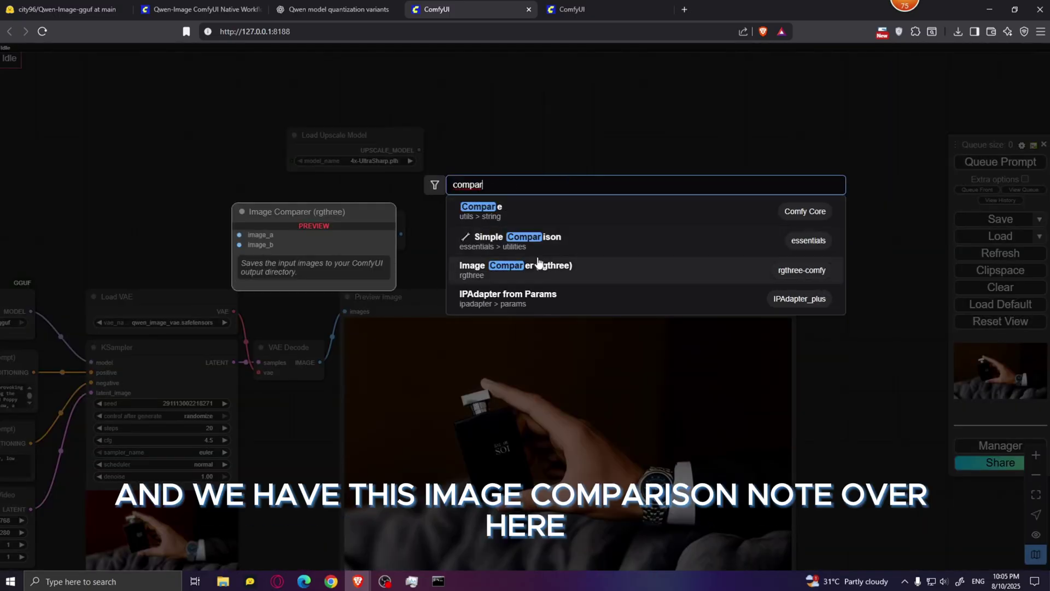
{"action": "left_click", "coordinate": [576, 271]}
{"action": "left_click_drag", "start_coordinate": [629, 165], "coordinate": [542, 152]}
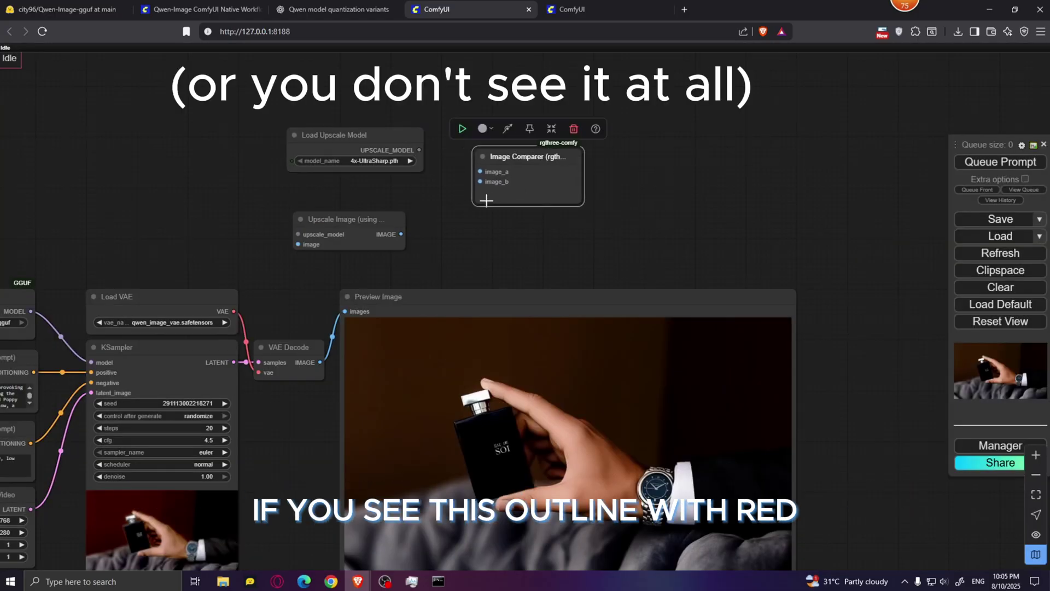
{"action": "left_click", "coordinate": [990, 447]}
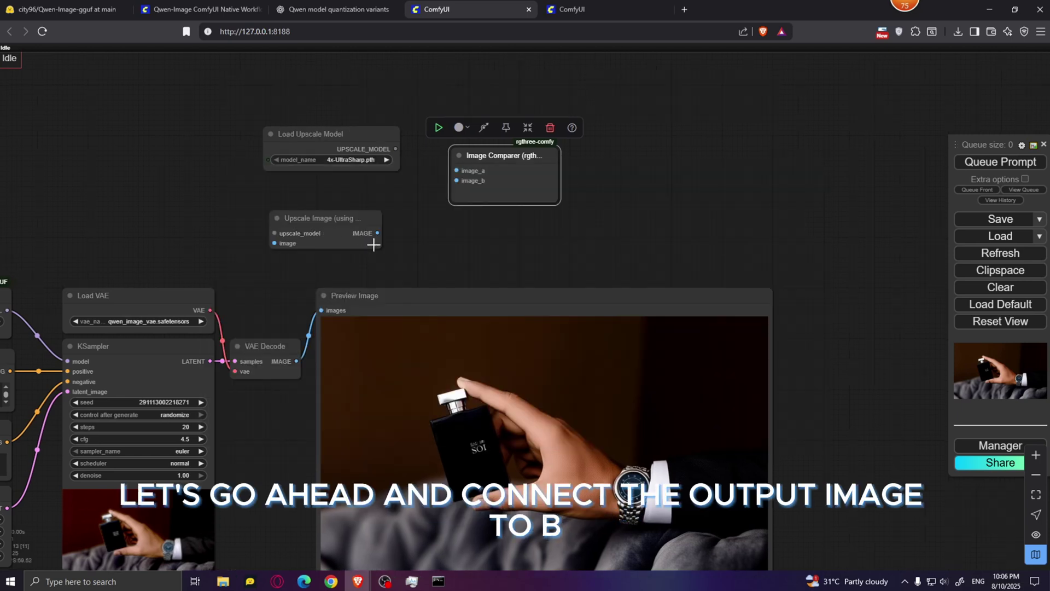
Connect the upscaled image output to the comparer's image_b, and VAE Decode's image output to image_a and the Upscale Image node's image input
{"action": "left_click_drag", "start_coordinate": [377, 233], "coordinate": [456, 180]}
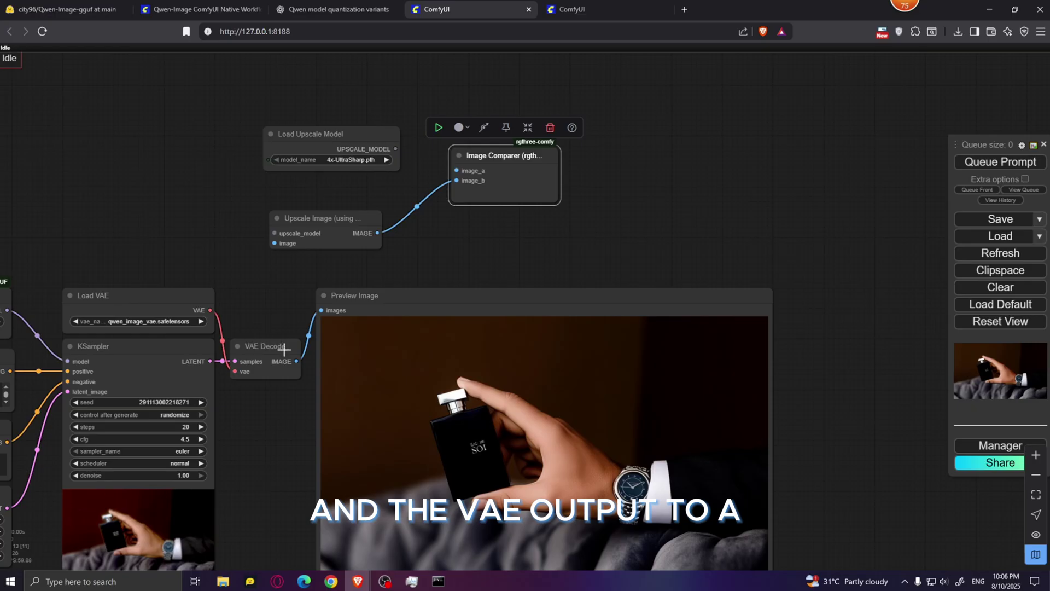
{"action": "left_click_drag", "start_coordinate": [296, 361], "coordinate": [456, 170]}
{"action": "left_click_drag", "start_coordinate": [274, 243], "coordinate": [296, 361]}
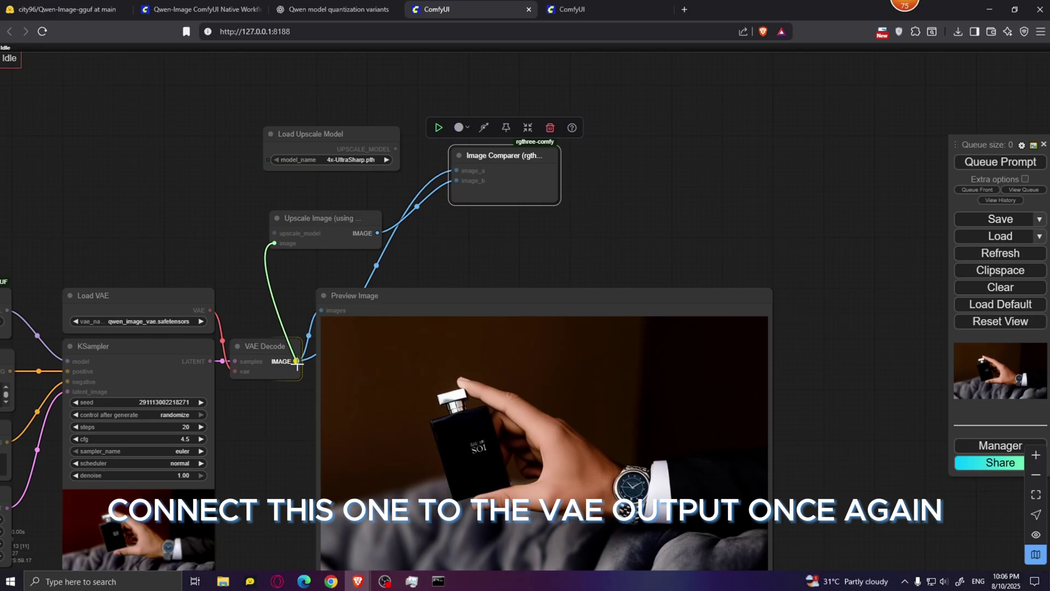
{"action": "left_click_drag", "start_coordinate": [297, 362], "coordinate": [295, 361]}
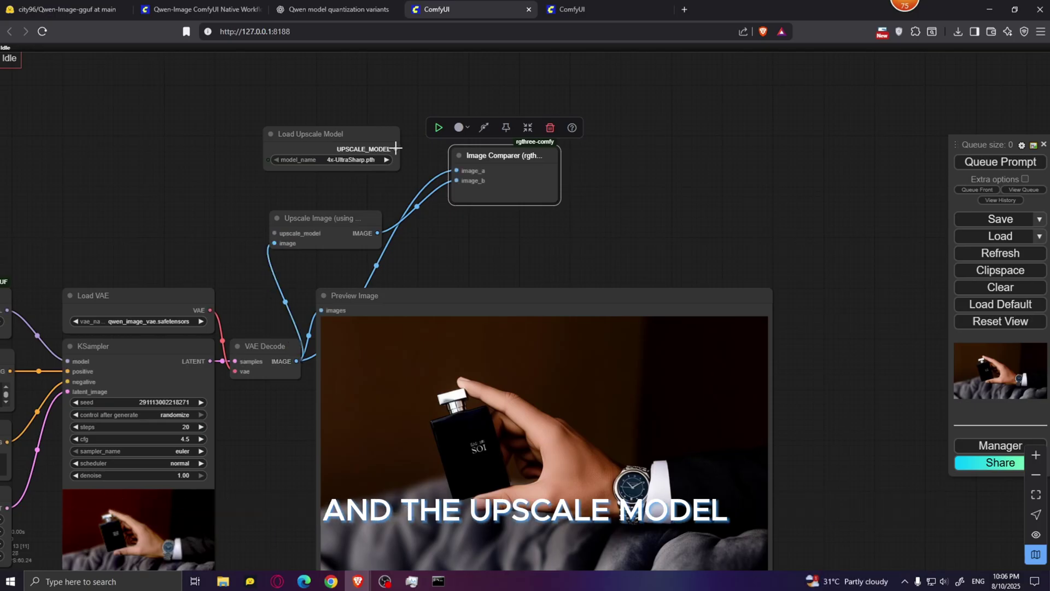
Connect the Load Upscale Model output to the Upscale Image node's upscale_model input and choose 4x-UltraSharp.pth as the model
{"action": "left_click_drag", "start_coordinate": [396, 148], "coordinate": [275, 233]}
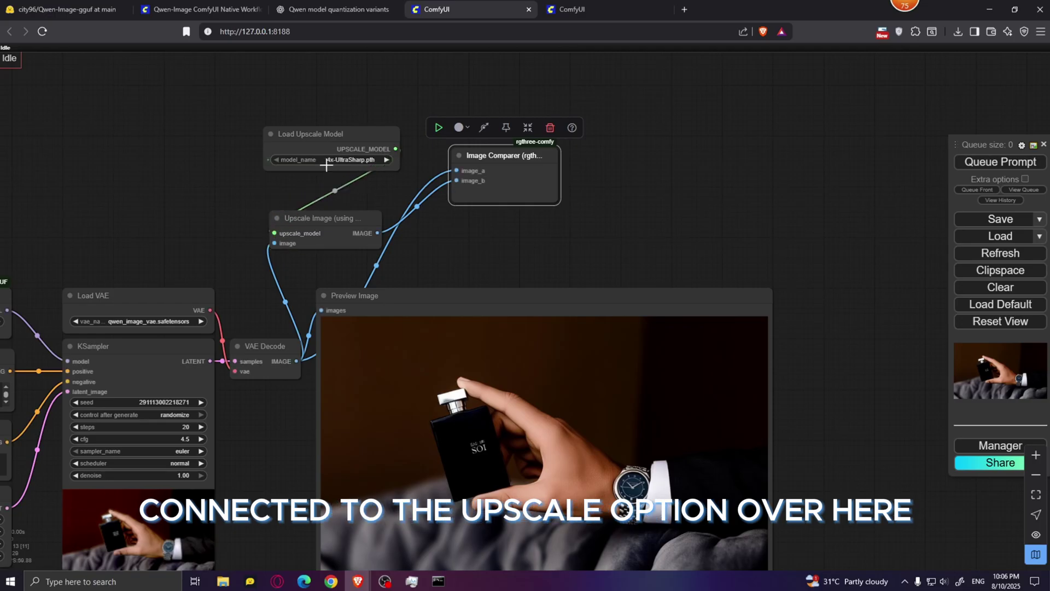
{"action": "left_click", "coordinate": [350, 161]}
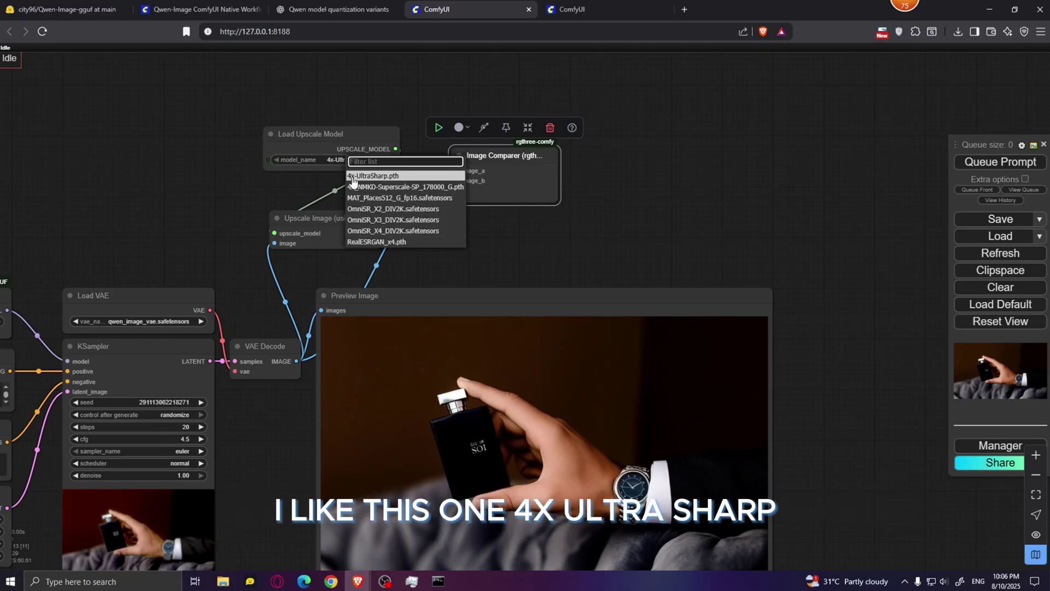
{"action": "left_click", "coordinate": [388, 176]}
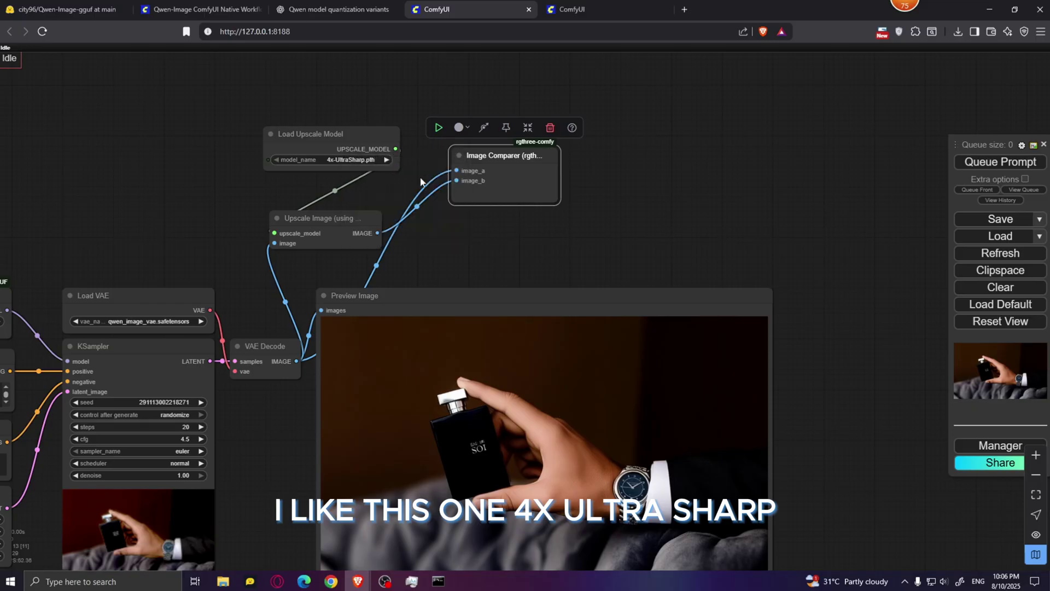
Move the Image Comparer node beside the Preview Image node and enlarge it for viewing the compared images
{"action": "left_click_drag", "start_coordinate": [503, 156], "coordinate": [779, 306]}
{"action": "left_click_drag", "start_coordinate": [809, 437], "coordinate": [386, 283]}
{"action": "left_click_drag", "start_coordinate": [405, 193], "coordinate": [708, 438]}
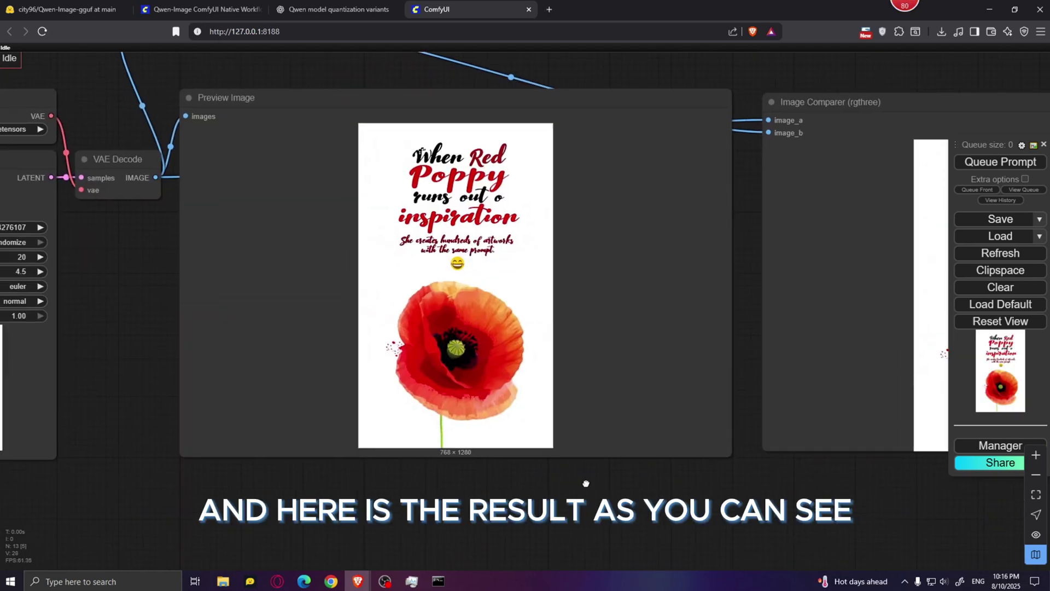
Examine the generated red poppy artwork in the Preview Image node for text mistakes and fine detail
{"action": "scroll", "coordinate": [391, 344], "scroll_direction": "up", "scroll_amount": 5}
{"action": "scroll", "coordinate": [569, 112], "scroll_direction": "up", "scroll_amount": 2}
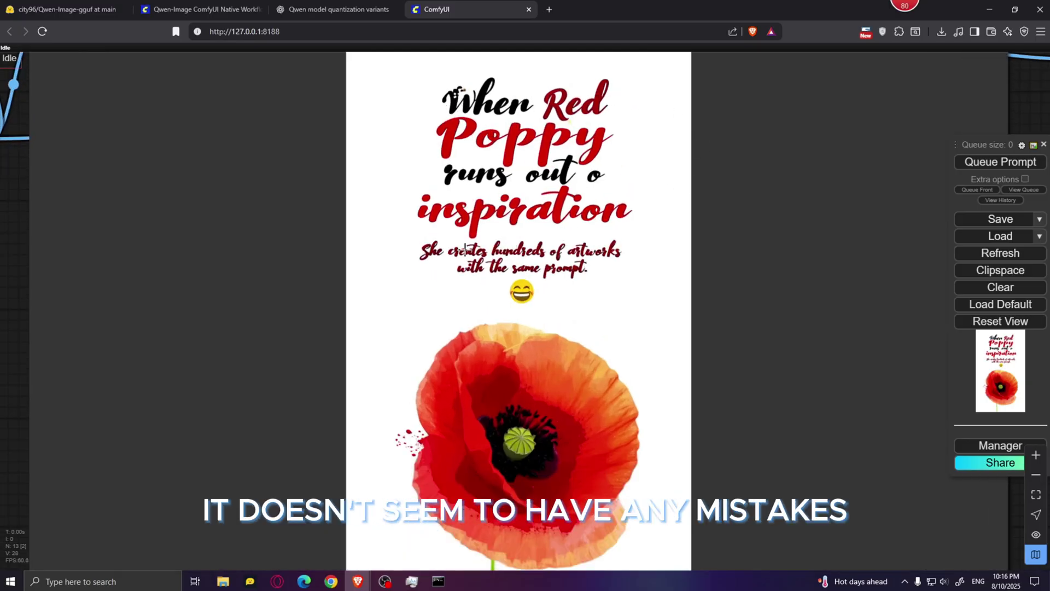
{"action": "scroll", "coordinate": [617, 213], "scroll_direction": "down", "scroll_amount": 3}
{"action": "scroll", "coordinate": [617, 213], "scroll_direction": "down", "scroll_amount": 6}
{"action": "scroll", "coordinate": [431, 257], "scroll_direction": "up", "scroll_amount": 20}
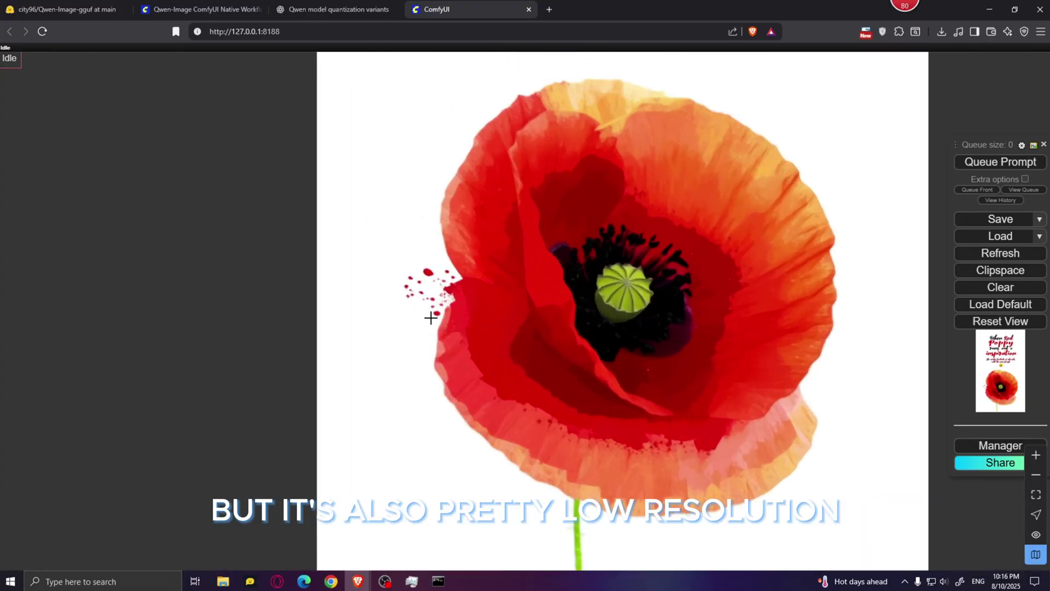
{"action": "scroll", "coordinate": [432, 252], "scroll_direction": "down", "scroll_amount": 12}
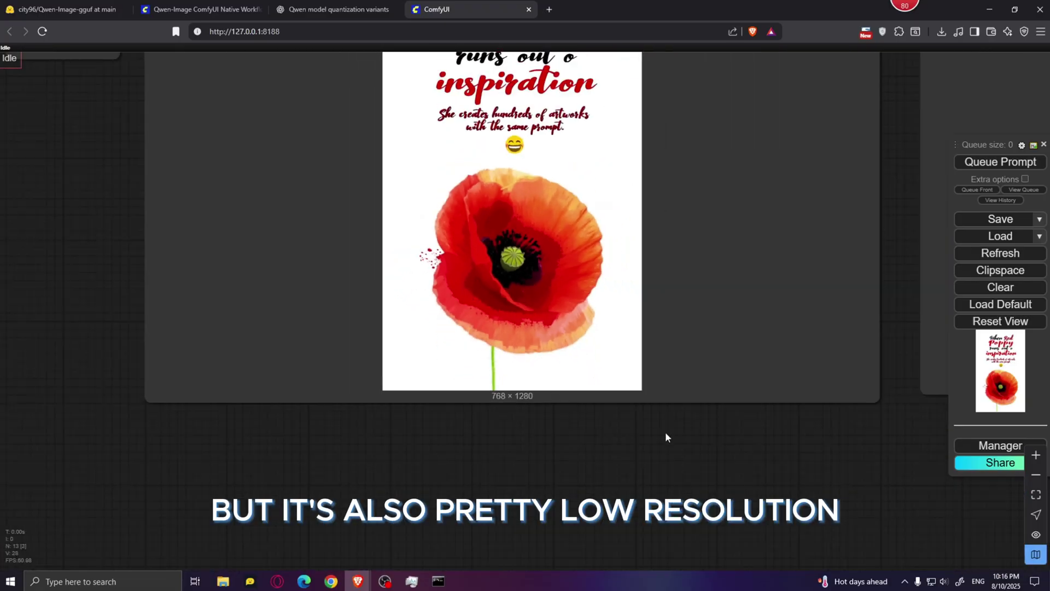
Compare the original and upscaled poppy artwork for sharpness in the Image Comparer node
{"action": "scroll", "coordinate": [334, 417], "scroll_direction": "up", "scroll_amount": 3}
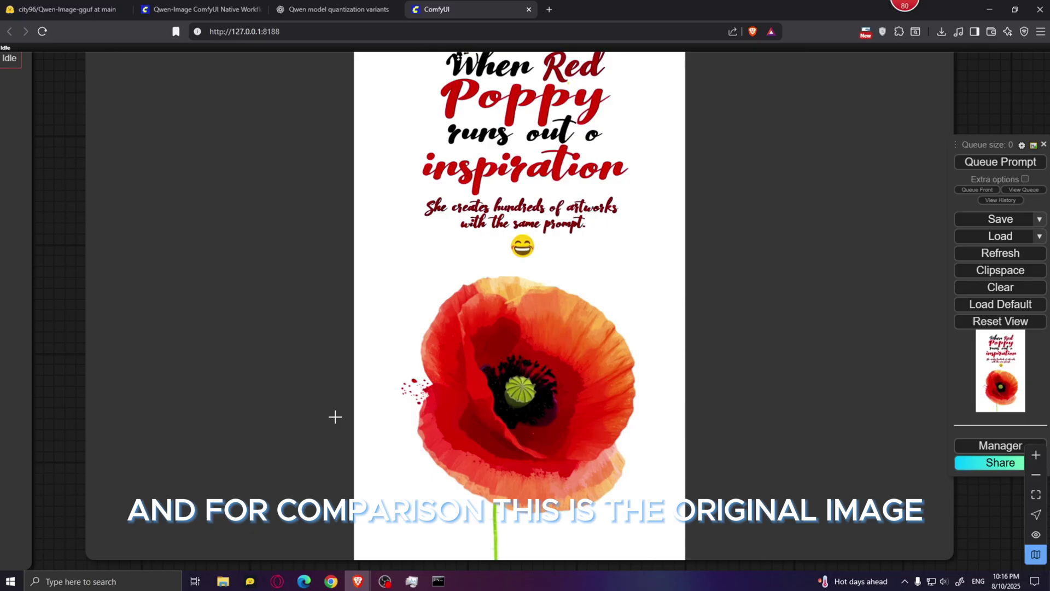
{"action": "scroll", "coordinate": [357, 404], "scroll_direction": "up", "scroll_amount": 3}
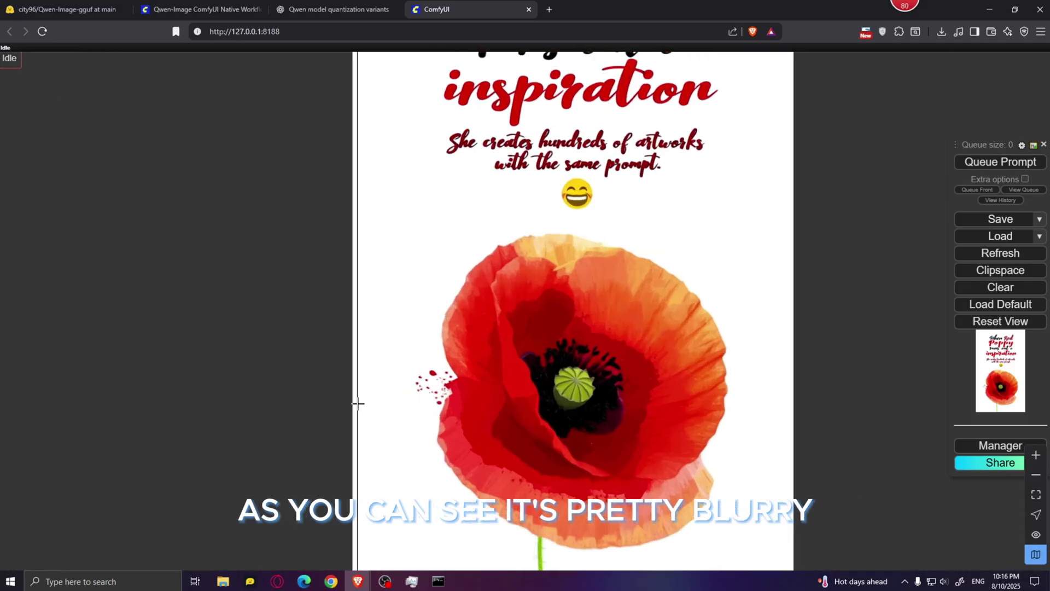
{"action": "scroll", "coordinate": [357, 404], "scroll_direction": "up", "scroll_amount": 5}
{"action": "scroll", "coordinate": [357, 404], "scroll_direction": "down", "scroll_amount": 9}
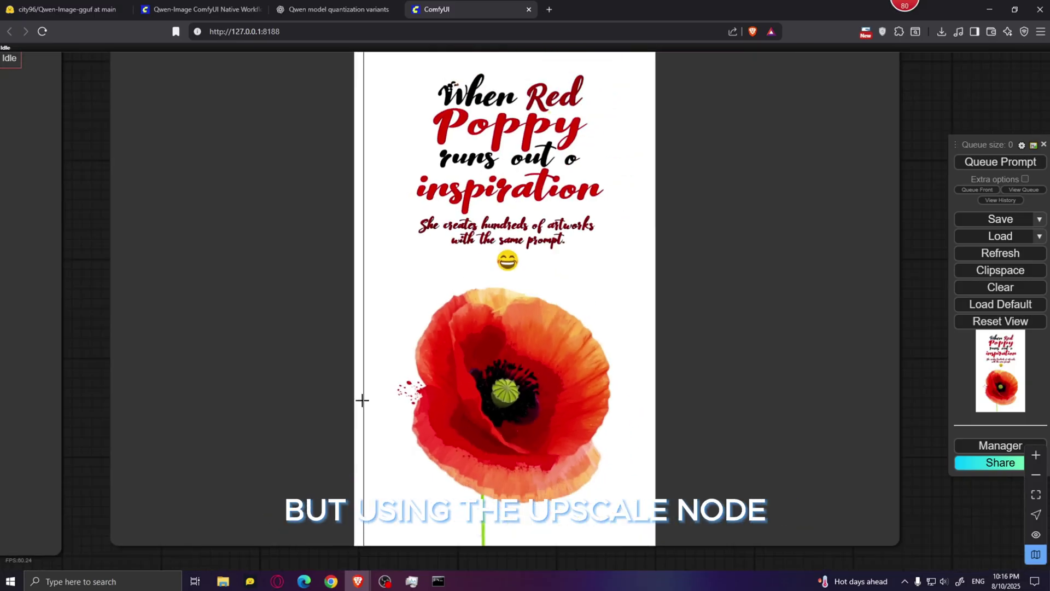
{"action": "scroll", "coordinate": [628, 385], "scroll_direction": "up", "scroll_amount": 4}
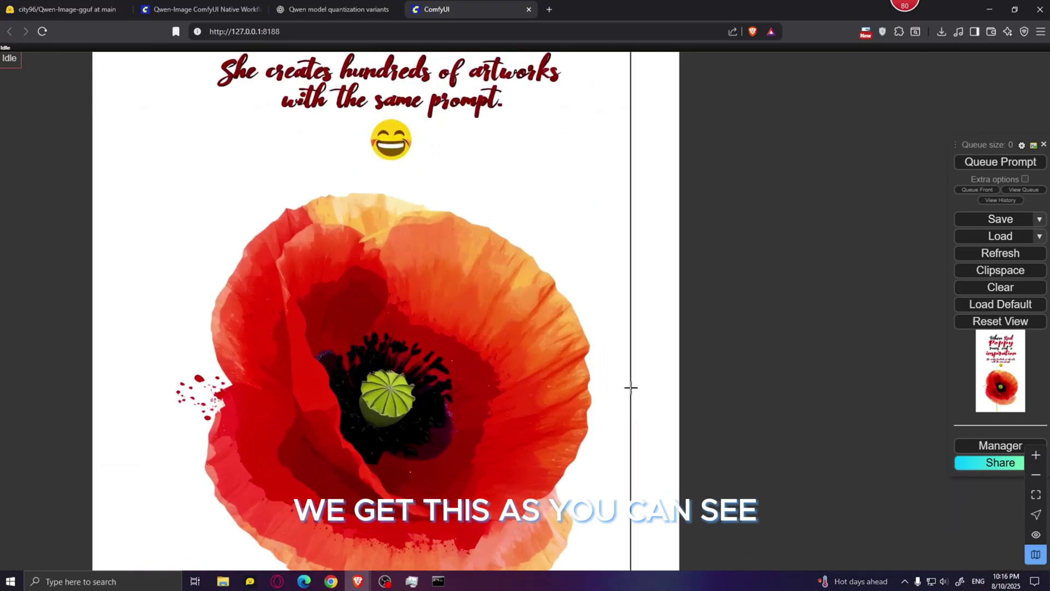
{"action": "scroll", "coordinate": [631, 387], "scroll_direction": "up", "scroll_amount": 3}
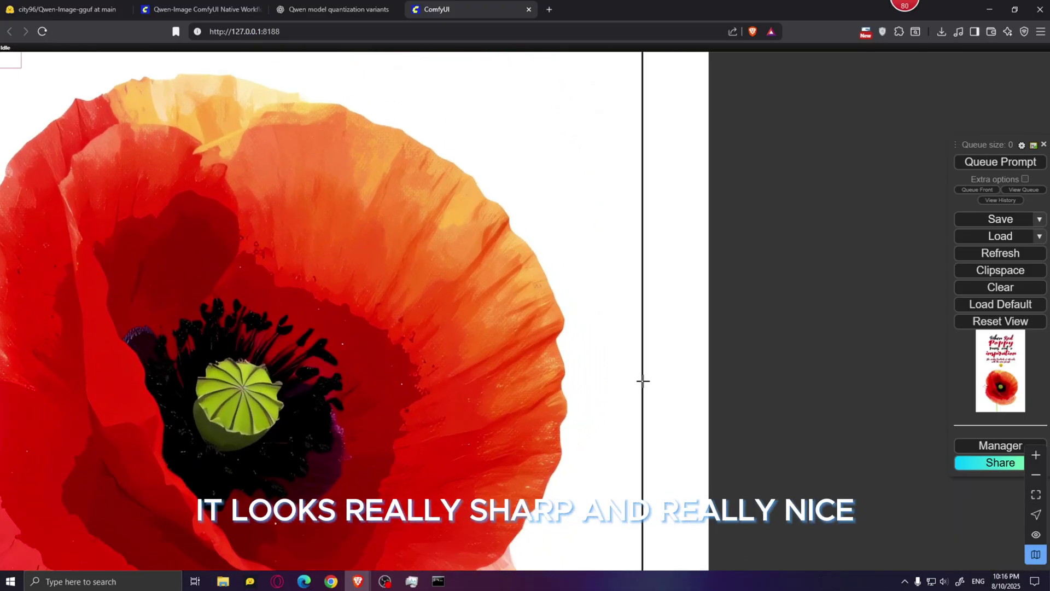
{"action": "scroll", "coordinate": [643, 381], "scroll_direction": "down", "scroll_amount": 3}
{"action": "scroll", "coordinate": [643, 381], "scroll_direction": "down", "scroll_amount": 4}
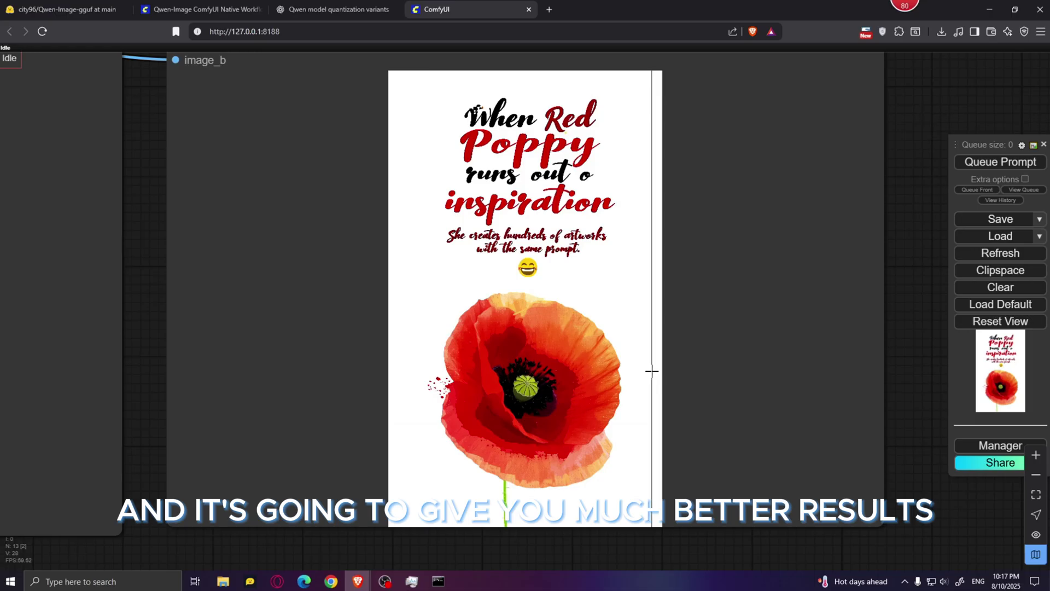
{"action": "scroll", "coordinate": [650, 374], "scroll_direction": "up", "scroll_amount": 6}
{"action": "scroll", "coordinate": [636, 374], "scroll_direction": "down", "scroll_amount": 5}
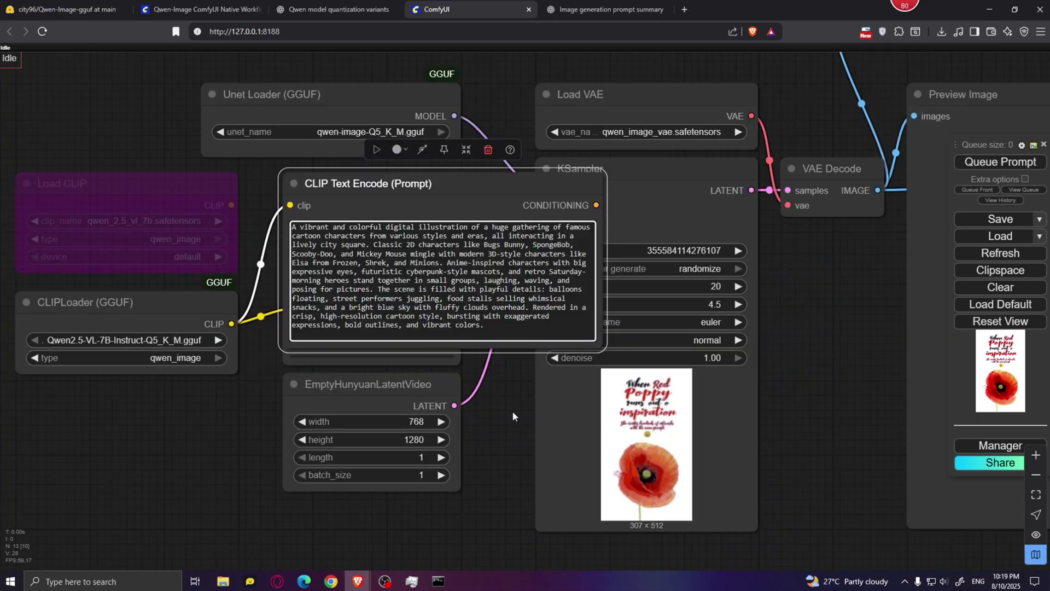
Enlarge the positive prompt node and review the text describing the gathering of famous cartoon characters in a city square
{"action": "scroll", "coordinate": [509, 407], "scroll_direction": "up", "scroll_amount": 1}
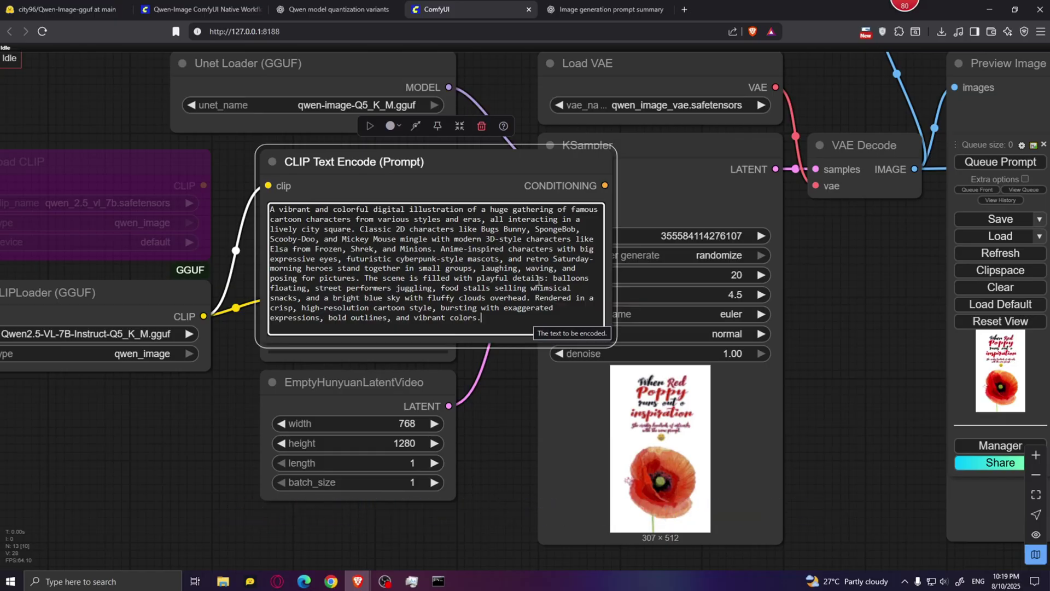
{"action": "left_click_drag", "start_coordinate": [615, 346], "coordinate": [635, 359]}
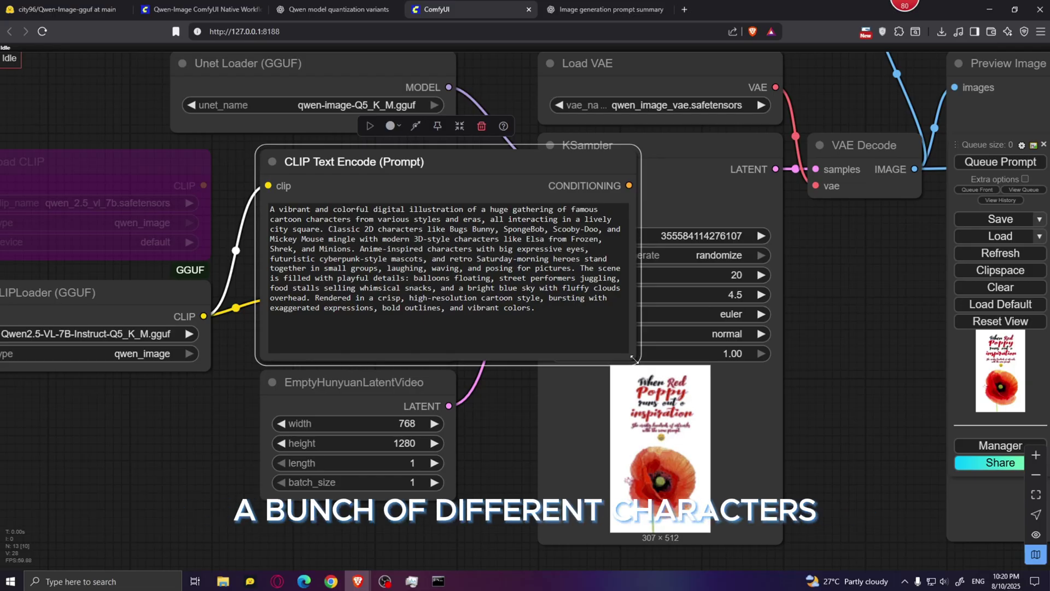
{"action": "triple_click", "coordinate": [575, 324]}
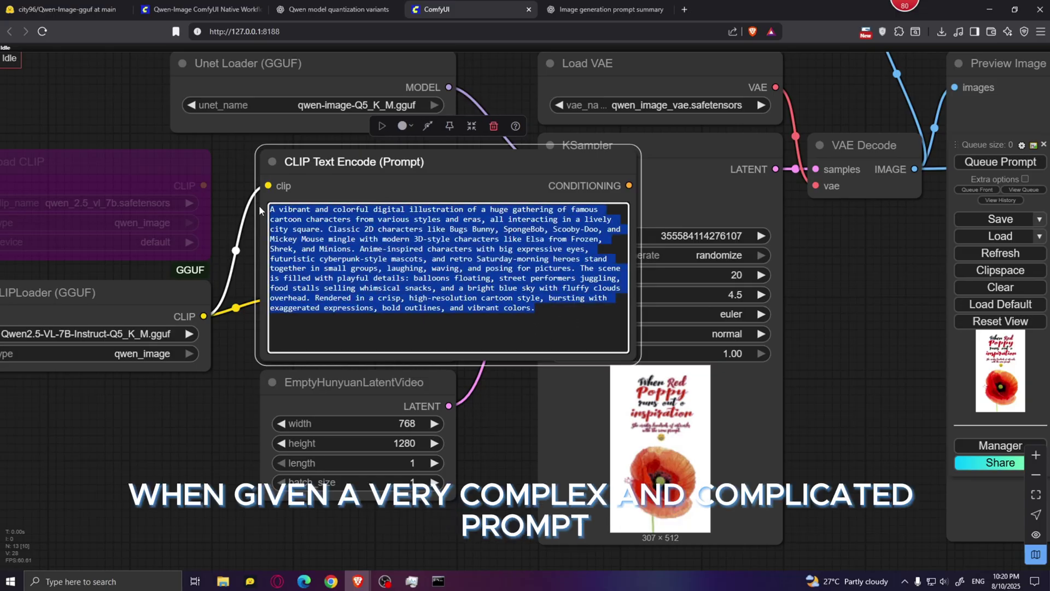
{"action": "mouse_move", "coordinate": [547, 320]}
{"action": "left_mouse_down"}
{"action": "mouse_move", "coordinate": [284, 278]}
{"action": "mouse_move", "coordinate": [538, 318]}
{"action": "left_mouse_up"}
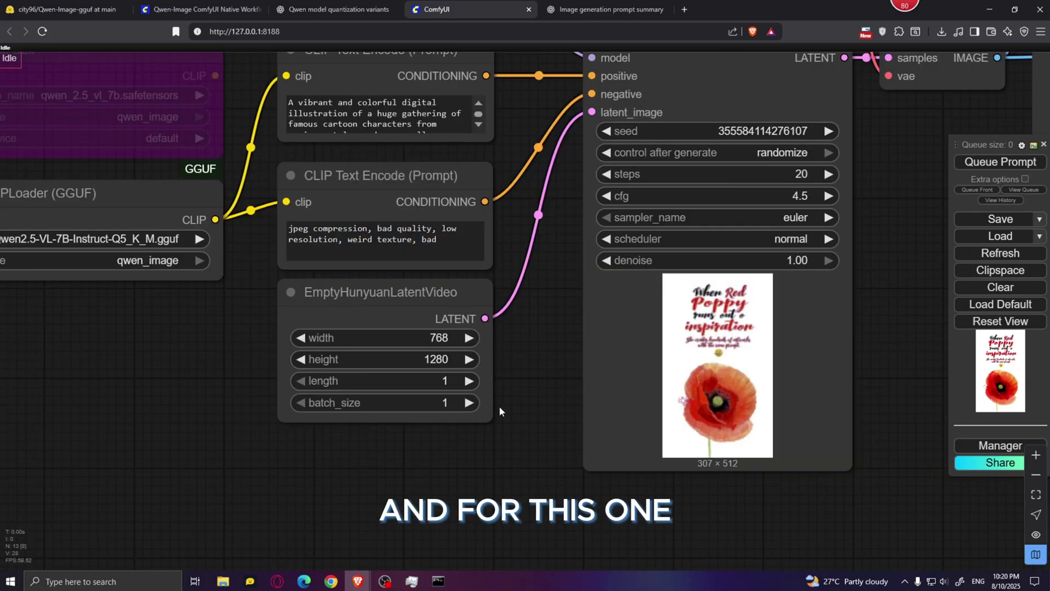
Open the EmptyHunyuanLatentVideo width value for editing
{"action": "scroll", "coordinate": [474, 351], "scroll_direction": "up", "scroll_amount": 1}
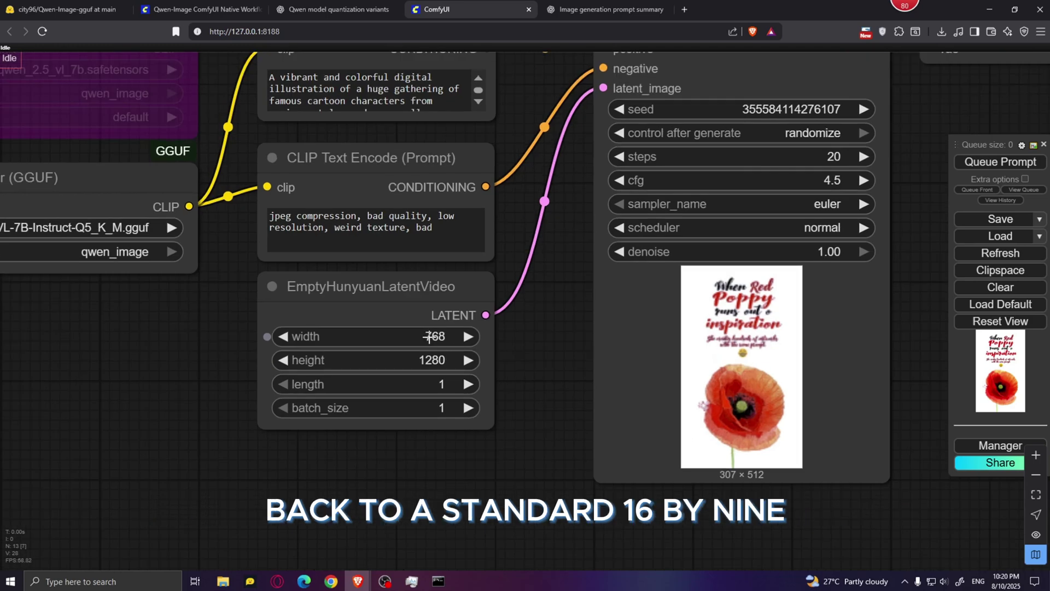
{"action": "left_click", "coordinate": [428, 337]}
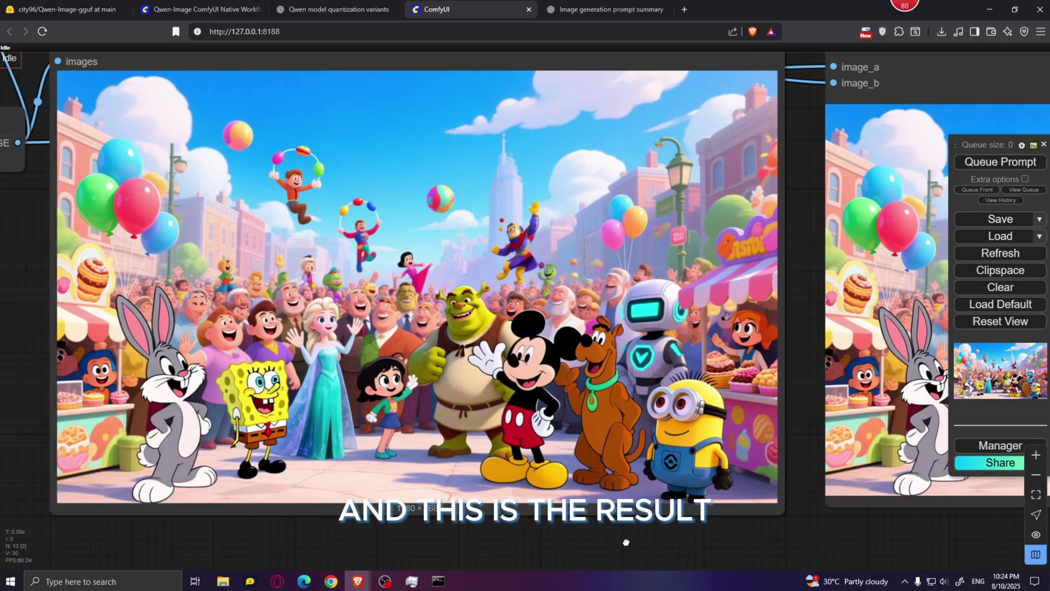
Examine the generated cartoon crowd image and compare its original and upscaled versions in the Image Comparer
{"action": "left_click_drag", "start_coordinate": [626, 541], "coordinate": [641, 546]}
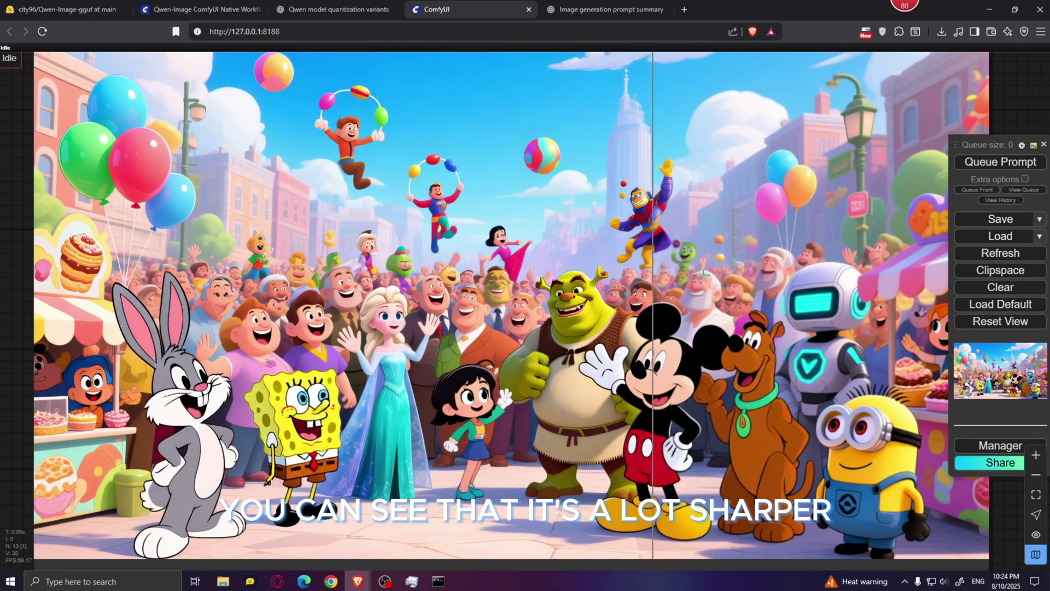
{"action": "scroll", "coordinate": [706, 276], "scroll_direction": "up", "scroll_amount": 2}
{"action": "scroll", "coordinate": [678, 278], "scroll_direction": "up", "scroll_amount": 2}
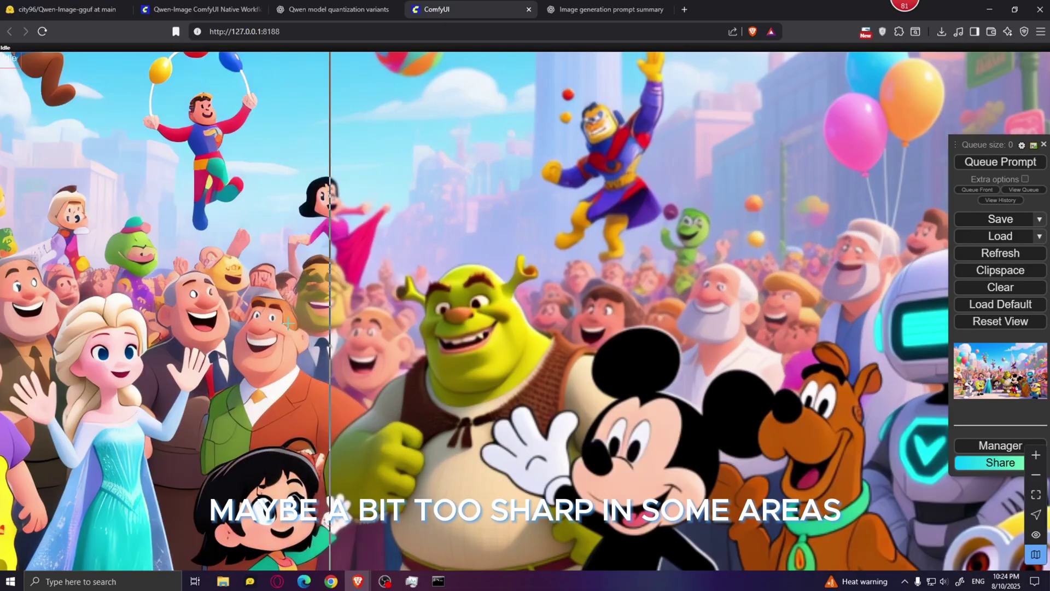
{"action": "scroll", "coordinate": [513, 323], "scroll_direction": "down", "scroll_amount": 5}
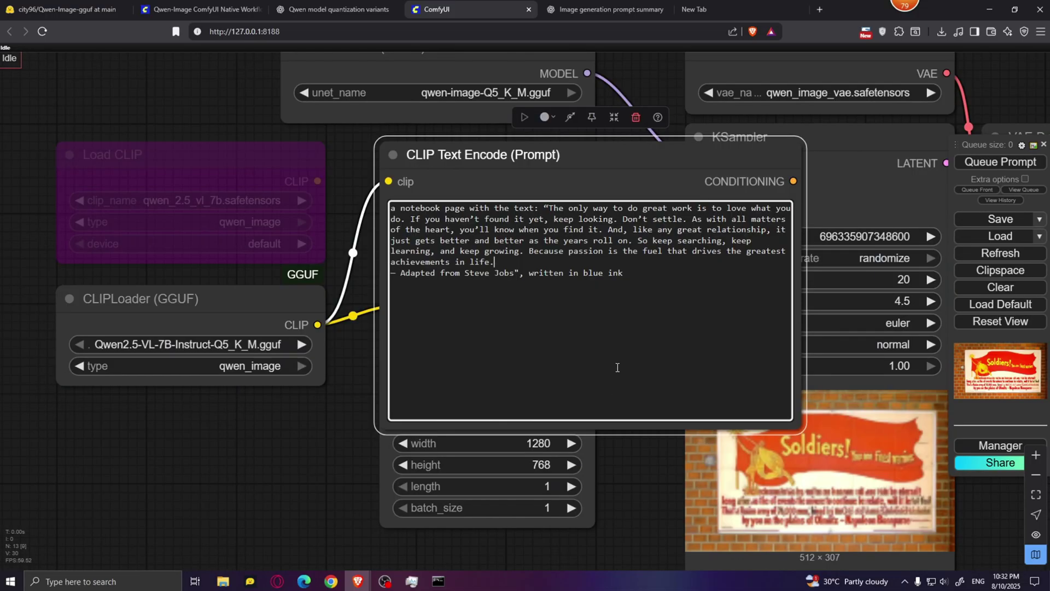
Review the notebook page prompt with the Steve Jobs quote in blue ink, and examine the handwritten text in its generated image
{"action": "scroll", "coordinate": [629, 355], "scroll_direction": "up", "scroll_amount": 2}
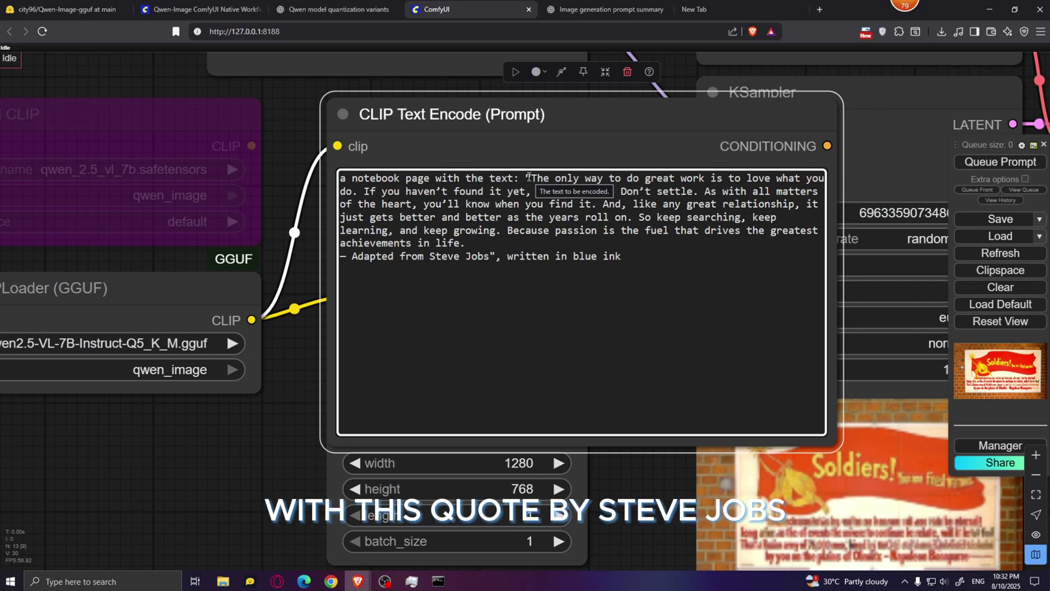
{"action": "left_click_drag", "start_coordinate": [530, 178], "coordinate": [500, 204]}
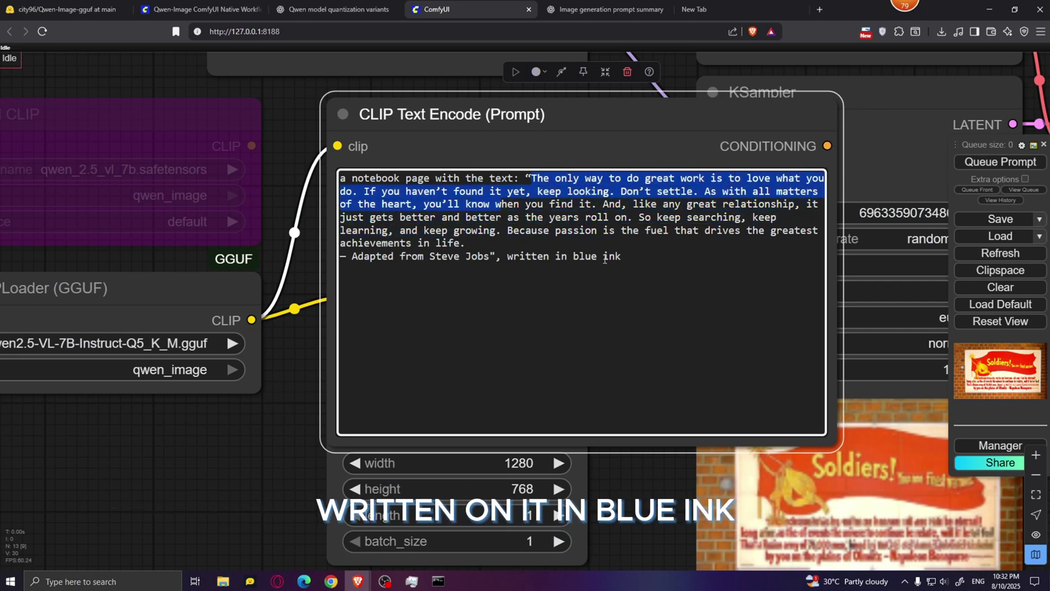
{"action": "left_click", "coordinate": [644, 256]}
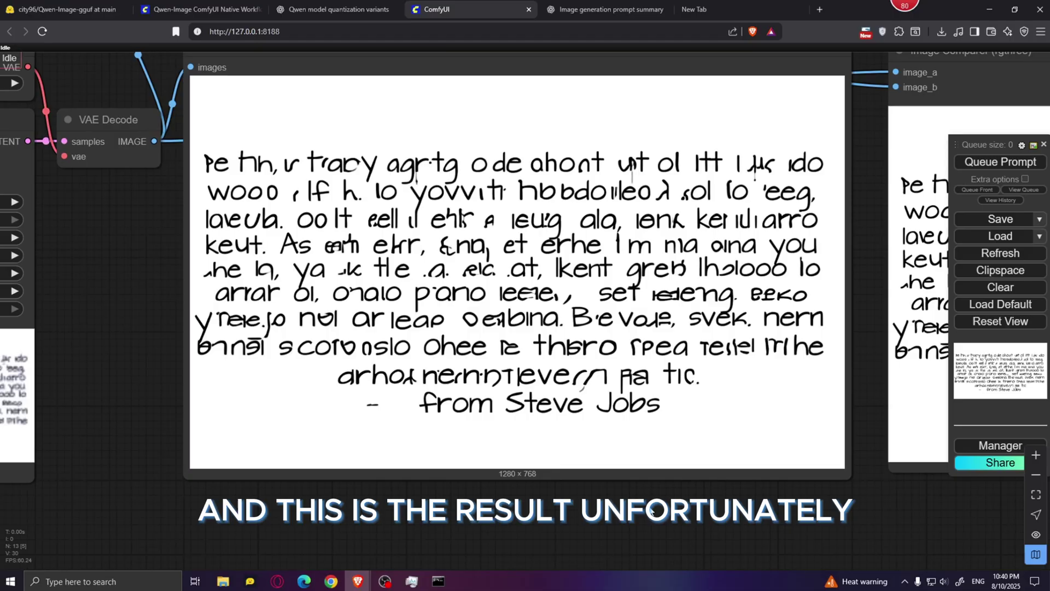
{"action": "left_click_drag", "start_coordinate": [650, 512], "coordinate": [619, 531]}
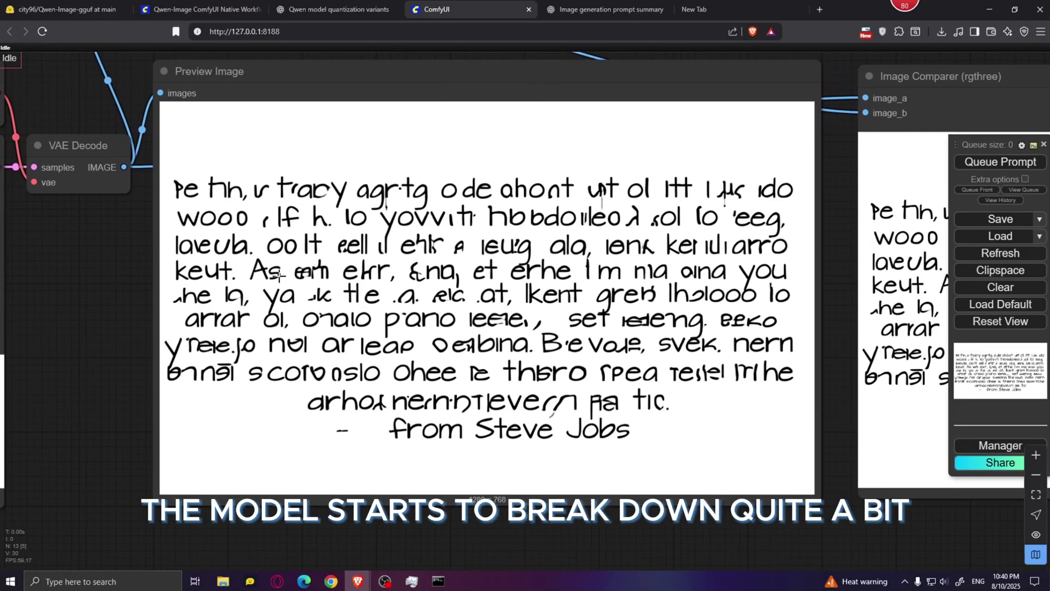
{"action": "left_click_drag", "start_coordinate": [326, 152], "coordinate": [335, 142]}
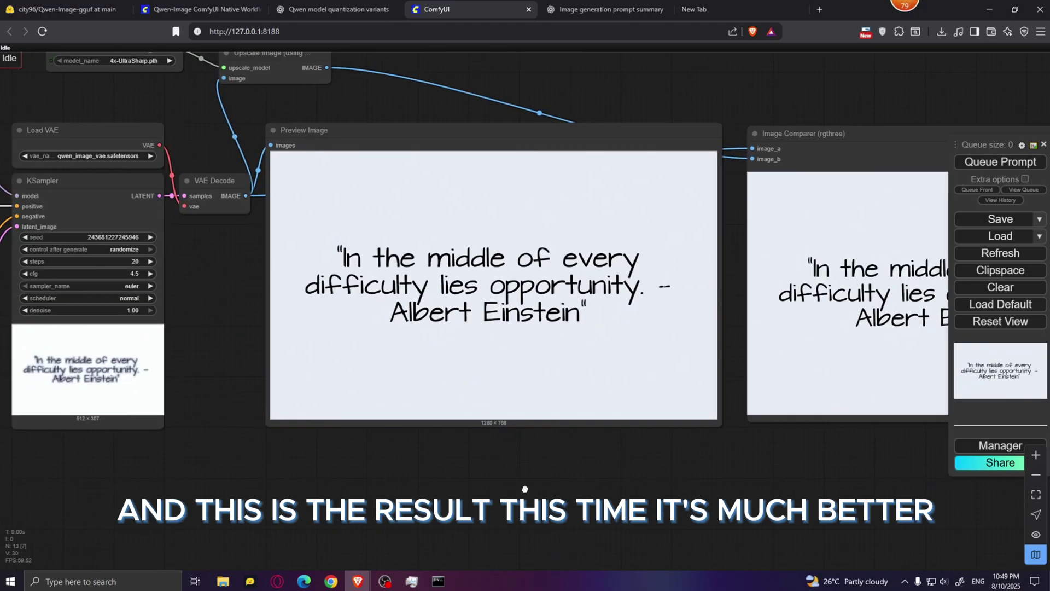
Examine the generated Albert Einstein quote image and check its ink color against "written in blue ink" in the positive prompt
{"action": "scroll", "coordinate": [524, 487], "scroll_direction": "up", "scroll_amount": 4}
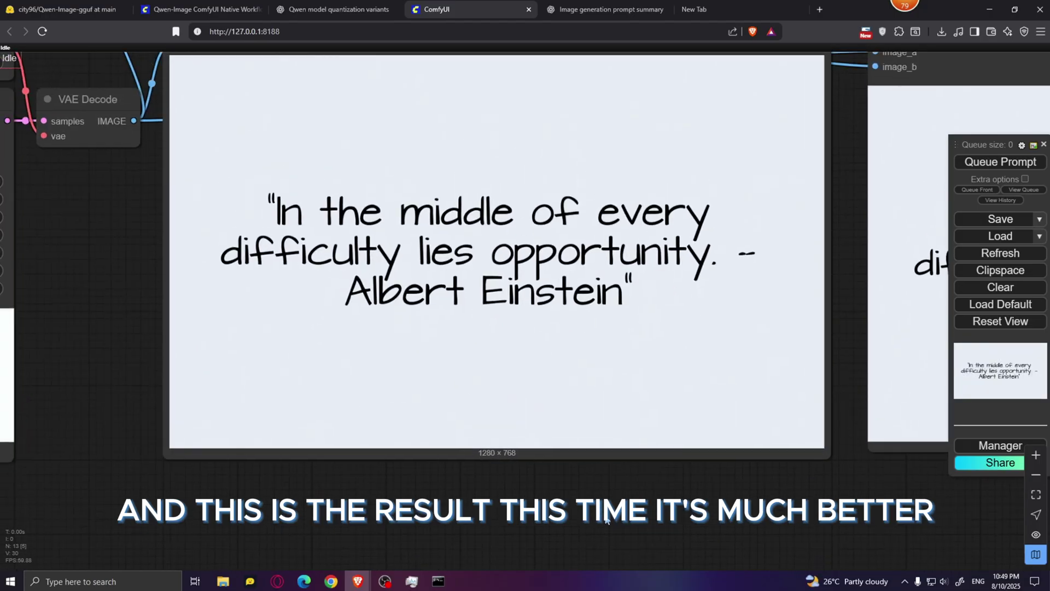
{"action": "scroll", "coordinate": [369, 310], "scroll_direction": "down", "scroll_amount": 2}
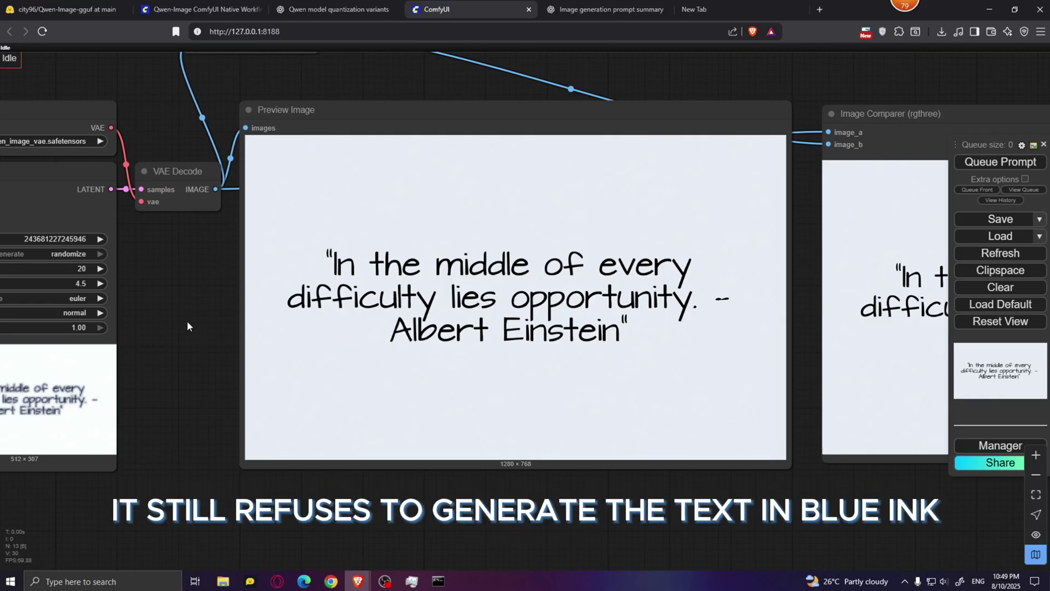
{"action": "scroll", "coordinate": [187, 327], "scroll_direction": "down", "scroll_amount": 3}
{"action": "scroll", "coordinate": [406, 335], "scroll_direction": "up", "scroll_amount": 5}
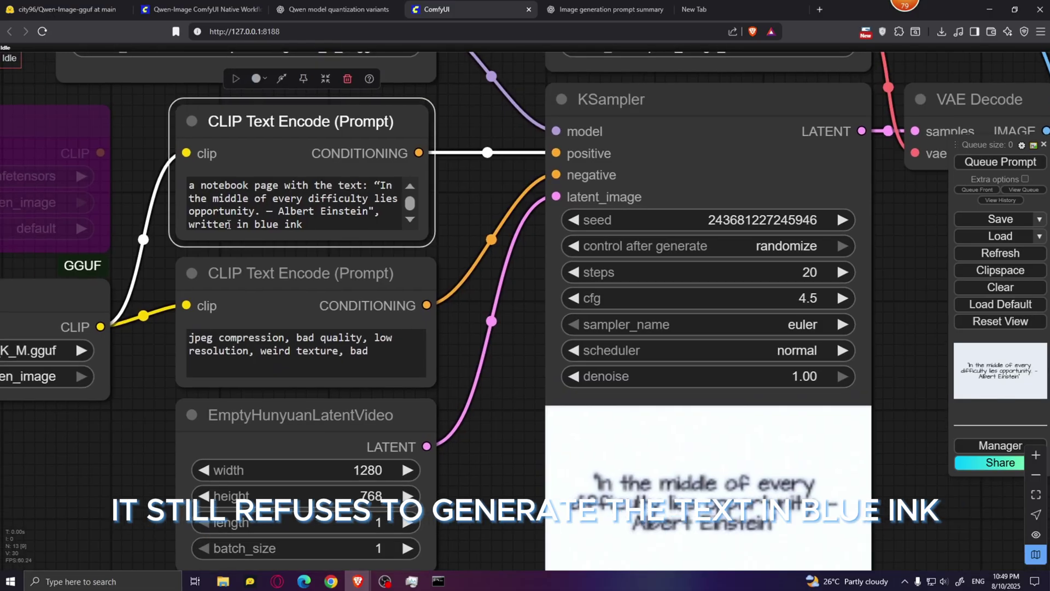
{"action": "left_click_drag", "start_coordinate": [254, 223], "coordinate": [298, 219]}
{"action": "left_click", "coordinate": [510, 343]}
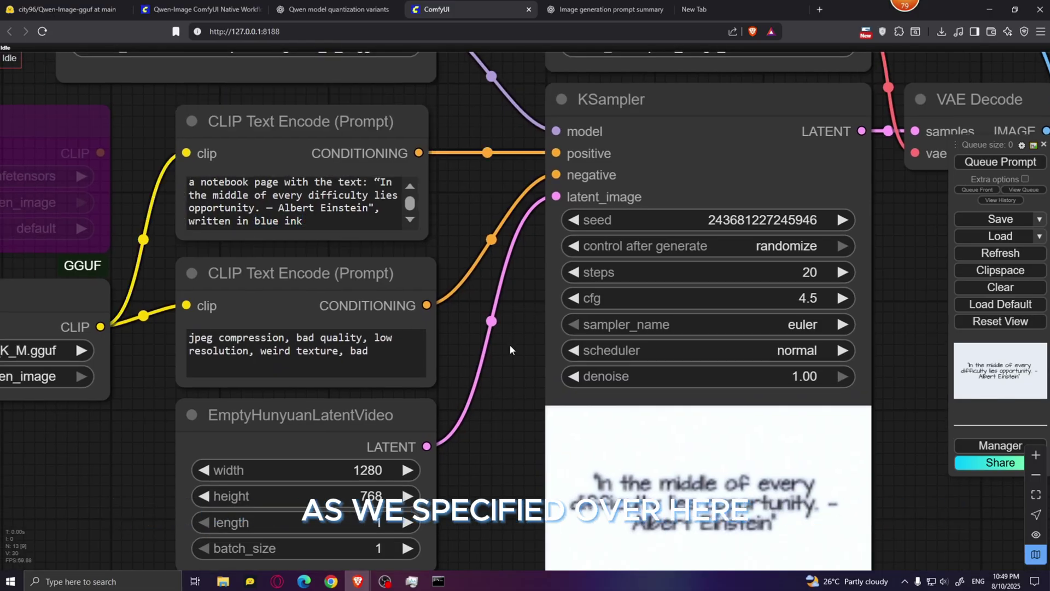
Review the cartoon-style 4-panel comic book page prompt in the positive CLIP Text Encode node and queue its generation
{"action": "scroll", "coordinate": [510, 343], "scroll_direction": "down", "scroll_amount": 5}
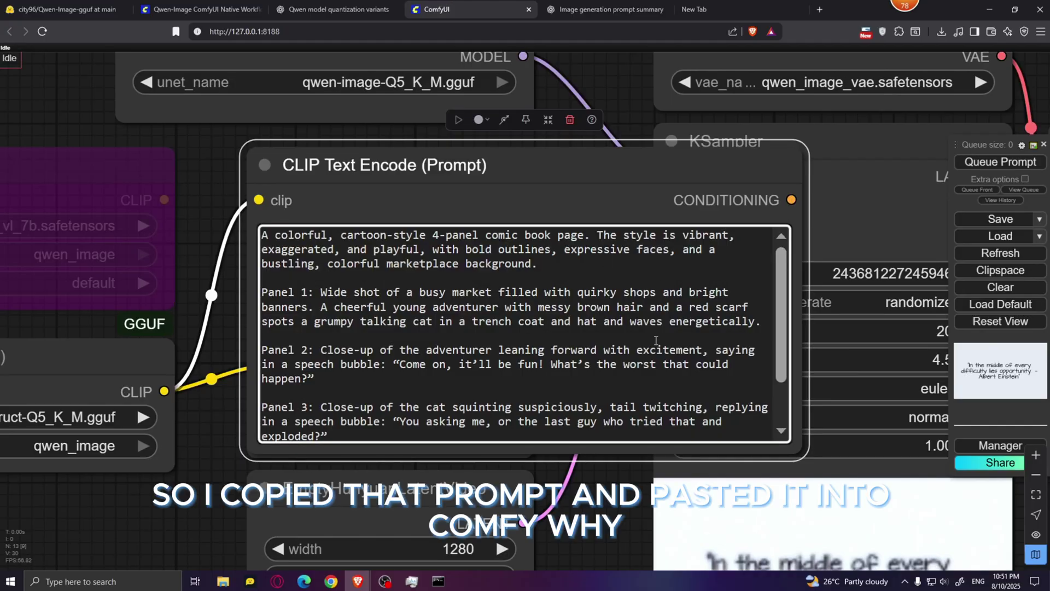
{"action": "scroll", "coordinate": [650, 354], "scroll_direction": "up", "scroll_amount": 4}
{"action": "scroll", "coordinate": [650, 355], "scroll_direction": "down", "scroll_amount": 3}
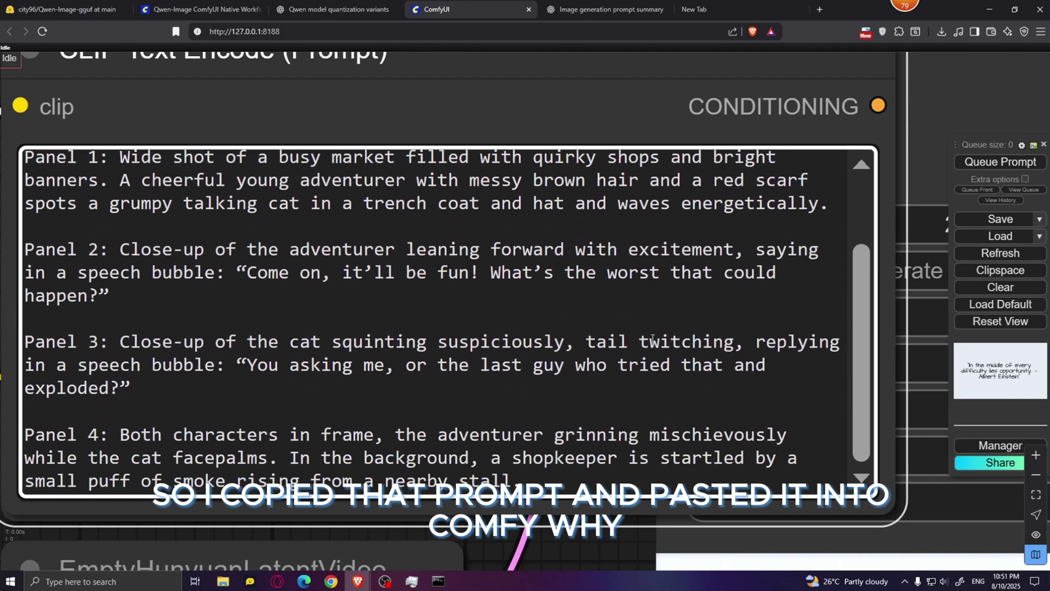
{"action": "key", "text": "ctrl+minus"}
{"action": "key", "text": "ctrl+minus"}
{"action": "key", "text": "ctrl+minus"}
{"action": "scroll", "coordinate": [925, 273], "scroll_direction": "up", "scroll_amount": 3}
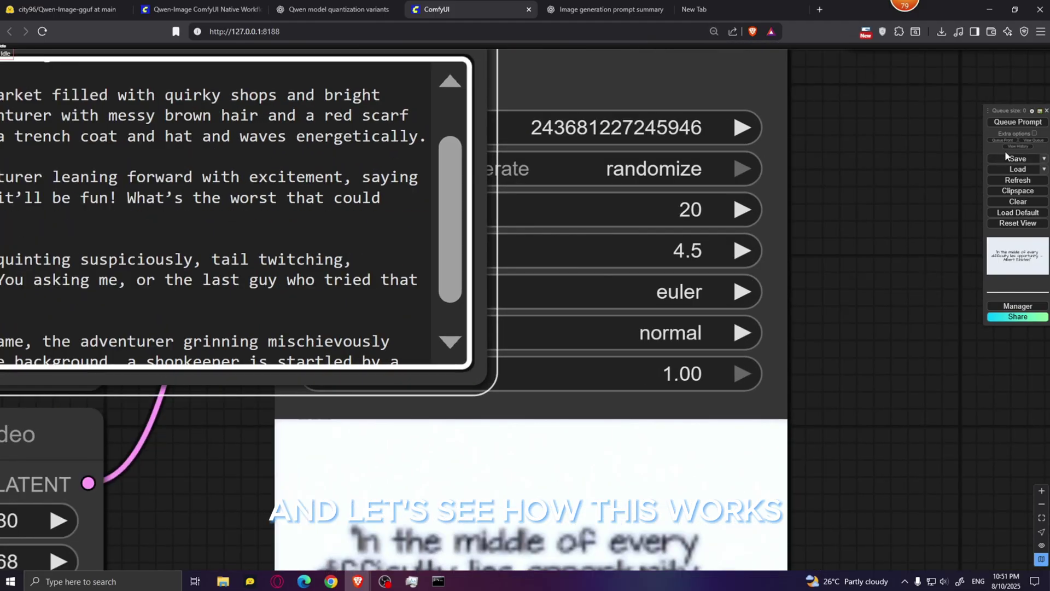
{"action": "left_click", "coordinate": [1009, 122]}
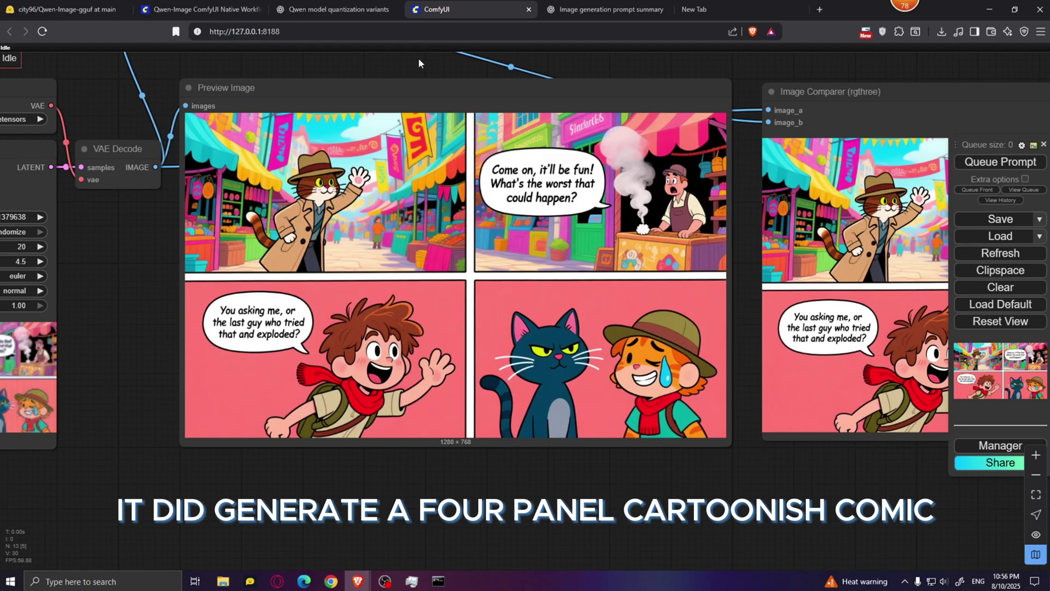
Replace the comic prompt with the antique gold pocket watch description including the "Tempus Fugit" inscription, and examine the image generated with the Q5 model
{"action": "scroll", "coordinate": [600, 180], "scroll_direction": "up", "scroll_amount": 2}
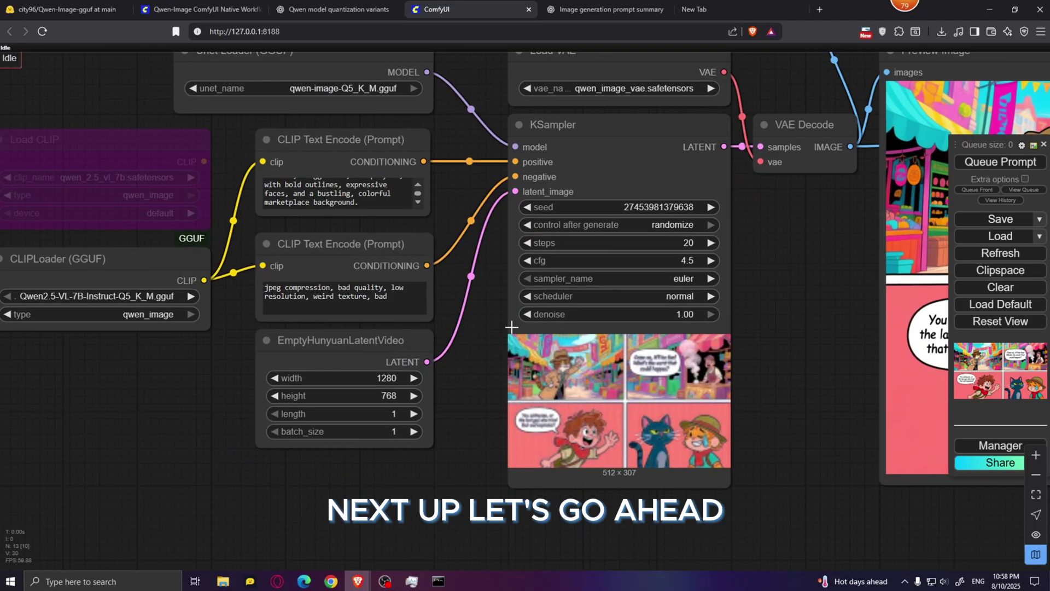
{"action": "left_click_drag", "start_coordinate": [511, 327], "coordinate": [501, 390]}
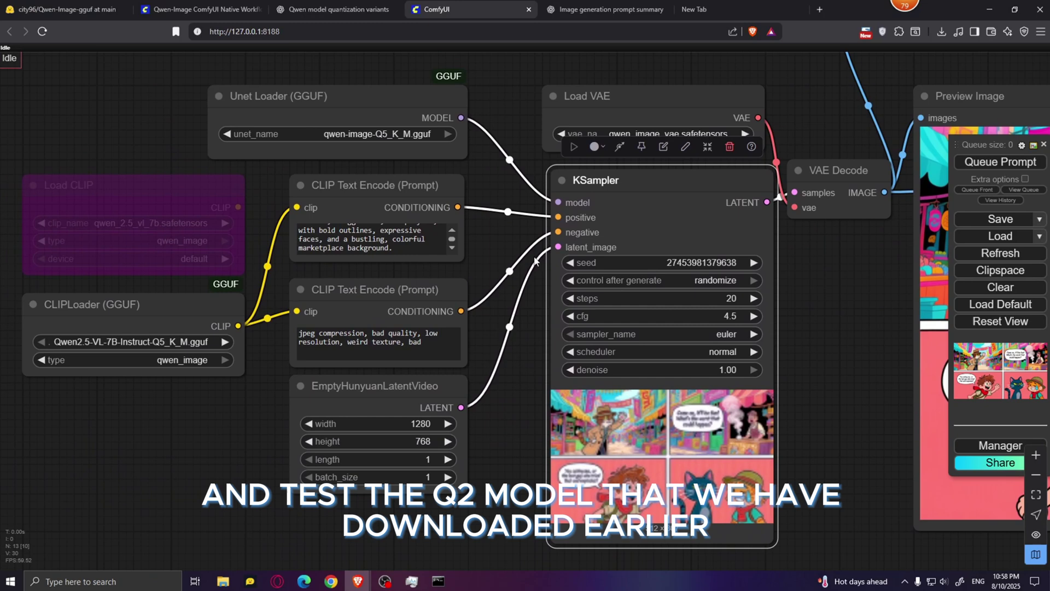
{"action": "left_click", "coordinate": [456, 164]}
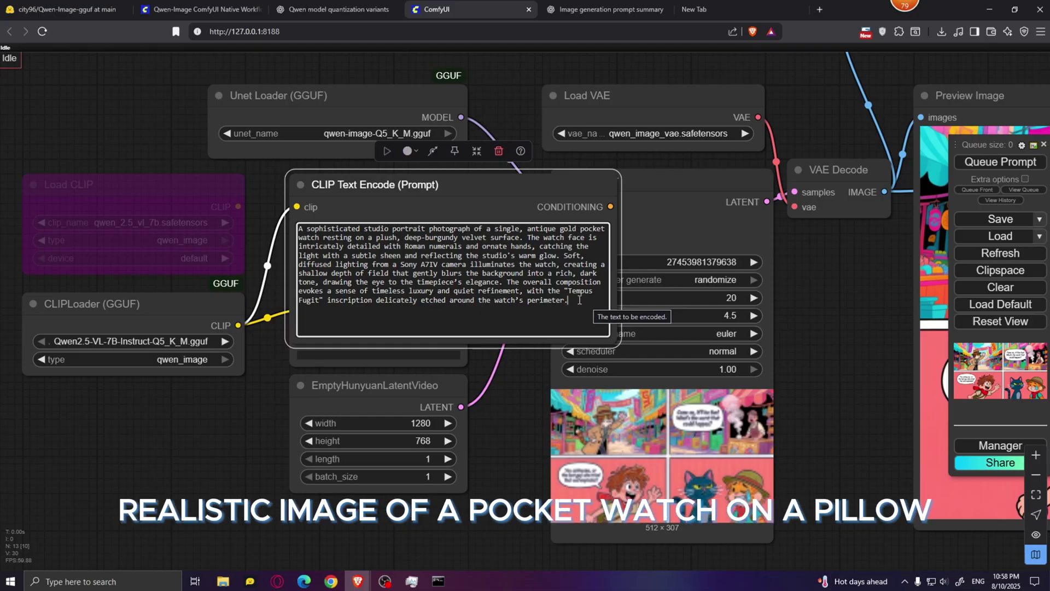
{"action": "left_click", "coordinate": [543, 356]}
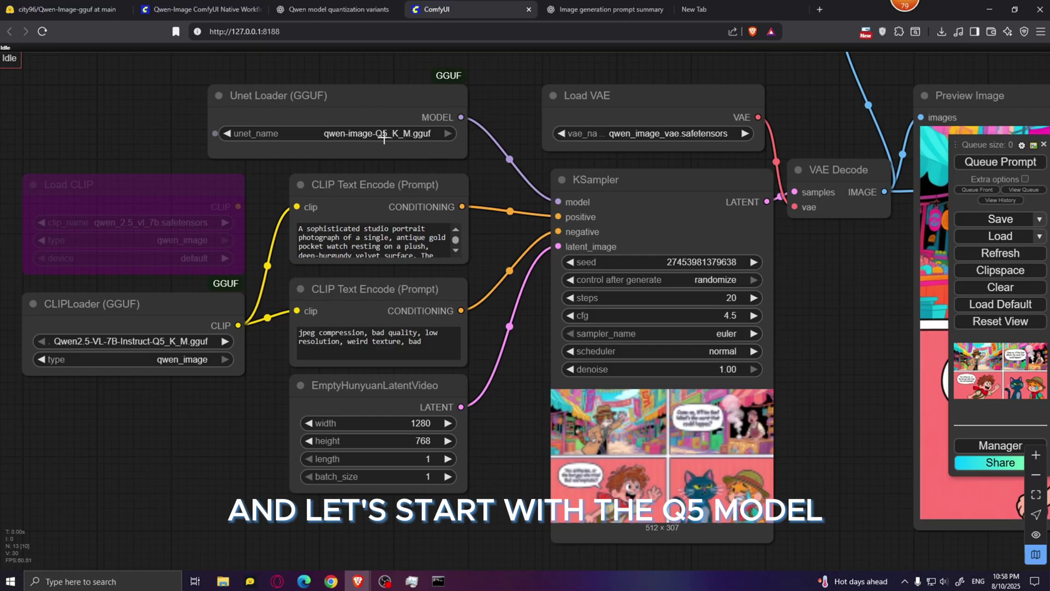
{"action": "scroll", "coordinate": [766, 273], "scroll_direction": "down", "scroll_amount": 2}
{"action": "left_click_drag", "start_coordinate": [762, 334], "coordinate": [589, 328]}
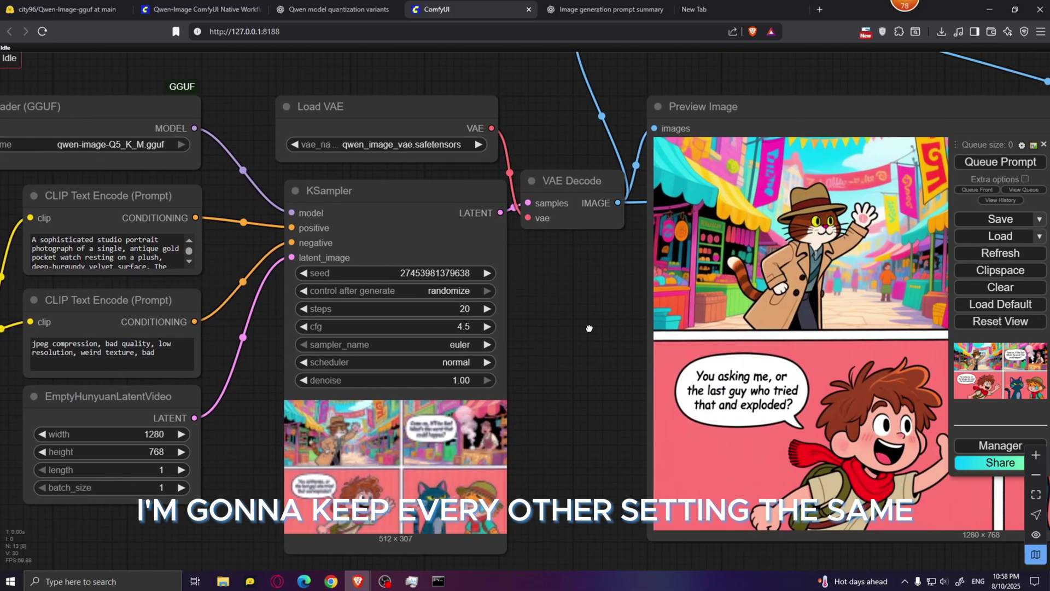
{"action": "scroll", "coordinate": [552, 319], "scroll_direction": "down", "scroll_amount": 3}
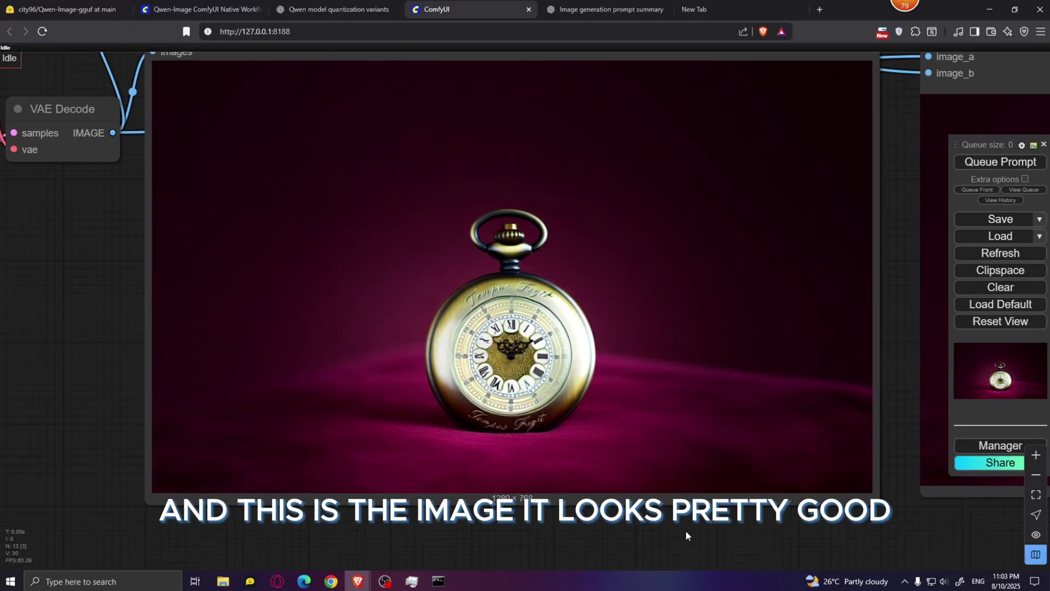
{"action": "scroll", "coordinate": [574, 318], "scroll_direction": "up", "scroll_amount": 3}
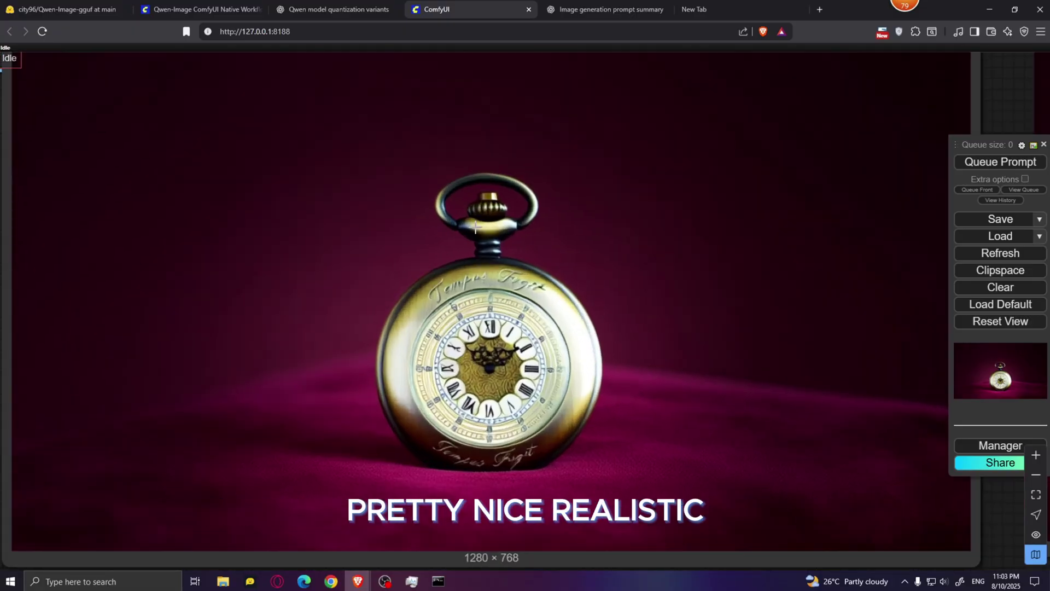
Set the Unet Loader model to qwen-image-Q2_K.gguf and examine the pocket watch image it generates
{"action": "scroll", "coordinate": [564, 252], "scroll_direction": "down", "scroll_amount": 3}
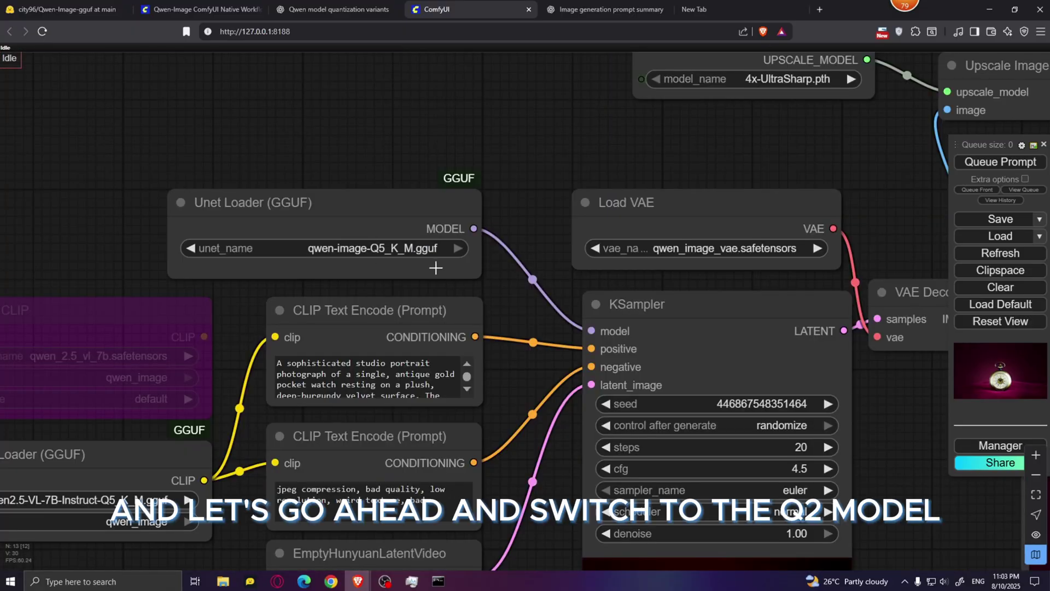
{"action": "left_click", "coordinate": [419, 250]}
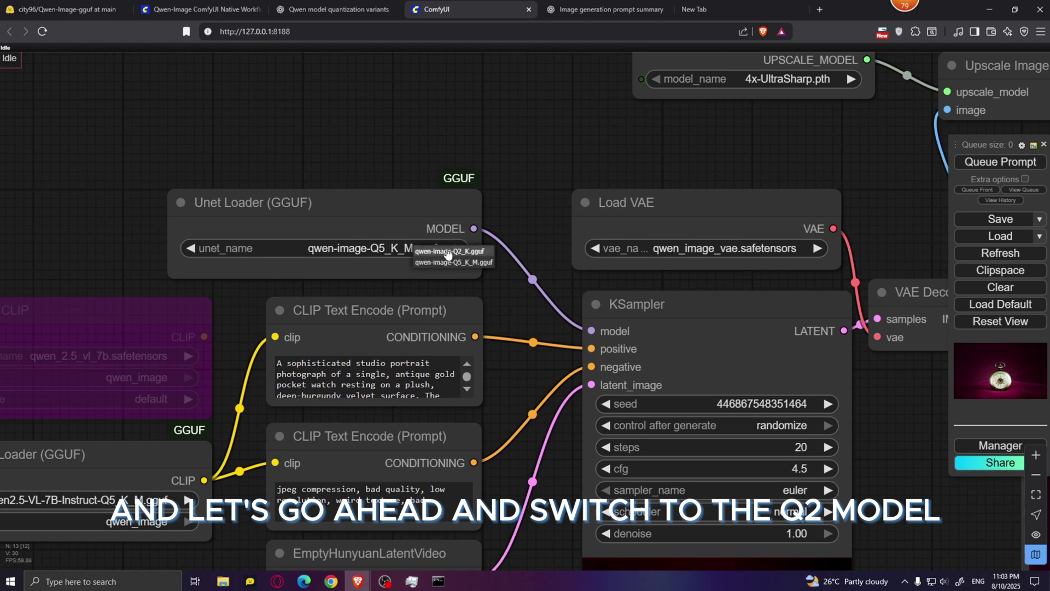
{"action": "left_click", "coordinate": [447, 251]}
{"action": "left_click_drag", "start_coordinate": [612, 549], "coordinate": [375, 396]}
{"action": "scroll", "coordinate": [676, 323], "scroll_direction": "down", "scroll_amount": 2}
{"action": "left_click_drag", "start_coordinate": [675, 322], "coordinate": [419, 312]}
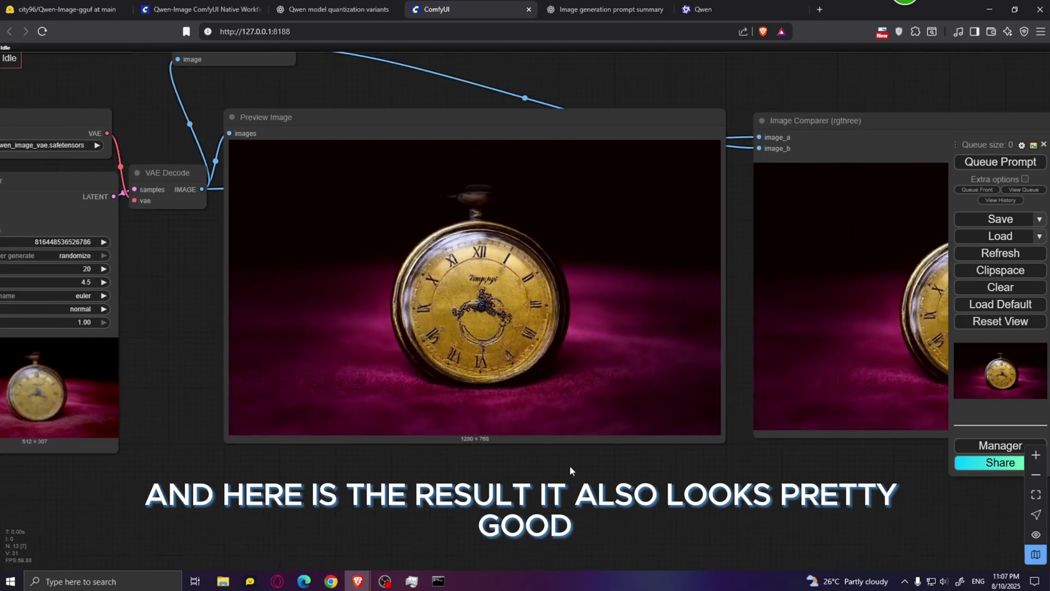
{"action": "scroll", "coordinate": [552, 414], "scroll_direction": "up", "scroll_amount": 3}
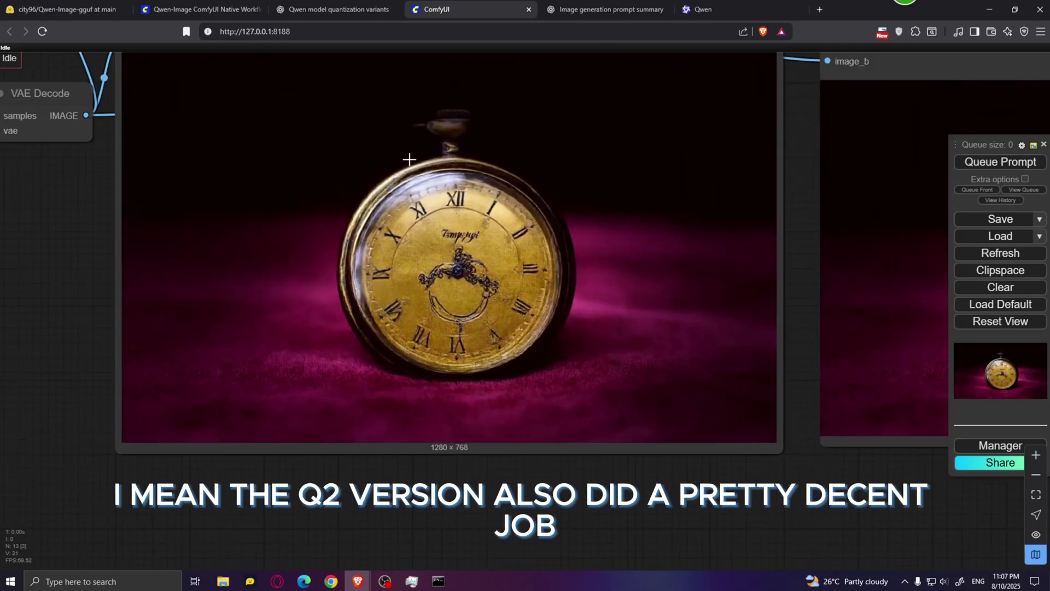
{"action": "scroll", "coordinate": [407, 347], "scroll_direction": "down", "scroll_amount": 4}
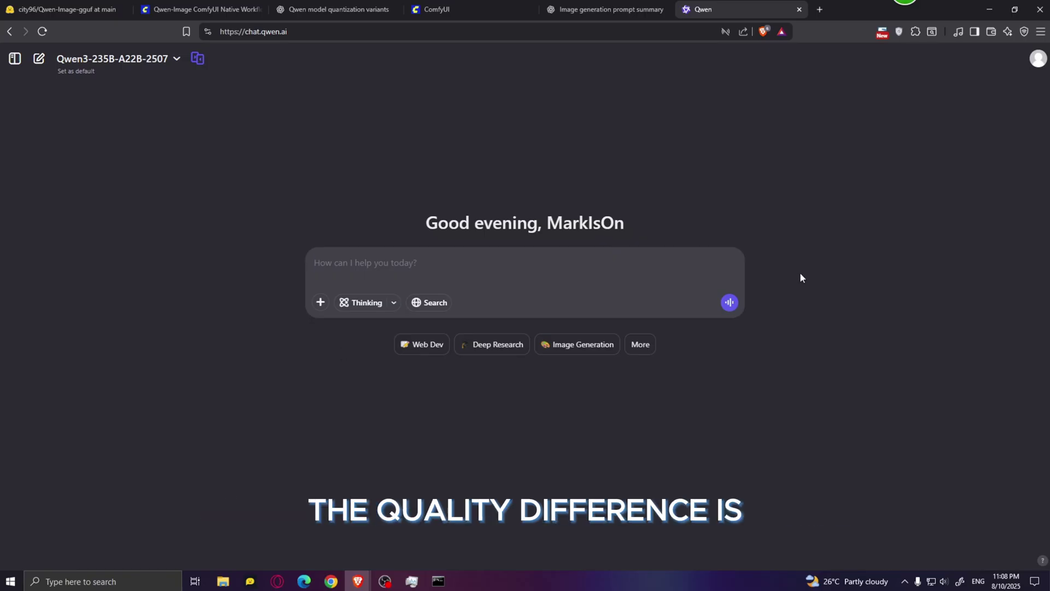
In Qwen Chat, submit the antique gold pocket watch prompt as an Image Generation request with a 16:9 aspect ratio
{"action": "type", "text": "A sophisticated studio portrait photograph of a single, antique gold pocket watch resting on a plush, deep-burgundy velvet surface. The watch face is intricately detailed with Roman numerals and ornate hands, catching the light with a subtle sheen and reflecting the studio’s warm glow. Soft, diffused lighting from a Sony A7IV camera illuminates the watch, creating a shallow depth of field that gently blurs the background into a rich, dark tone, drawing the eye to the timepiece’s elegance. The overall composition evokes a sense of timeless luxury and quiet refinement, with the \"Tempus Fugit\" inscription delicately etched around the watch’s perimeter."}
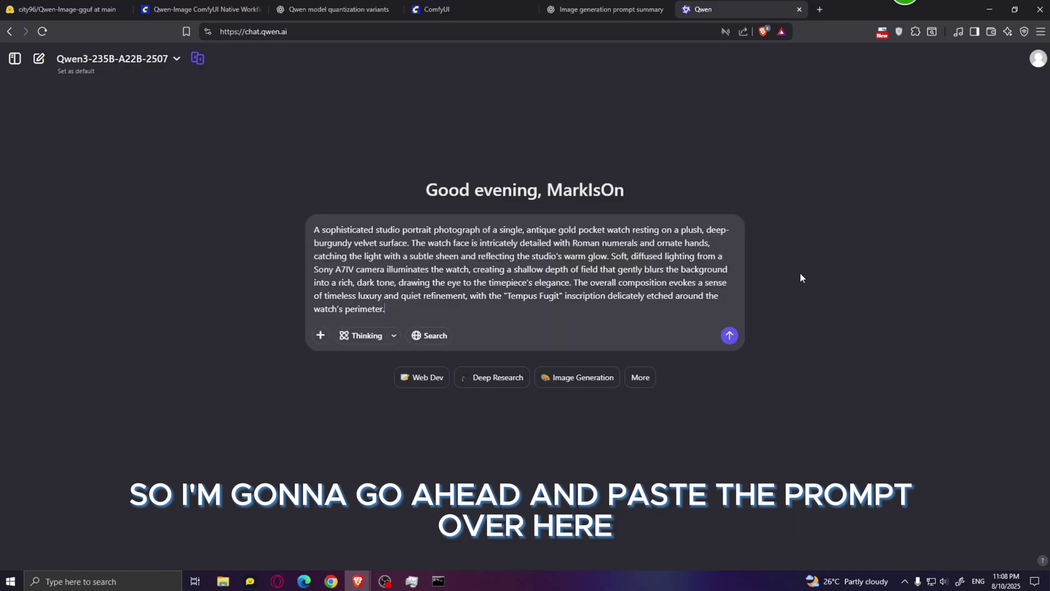
{"action": "left_click", "coordinate": [569, 388]}
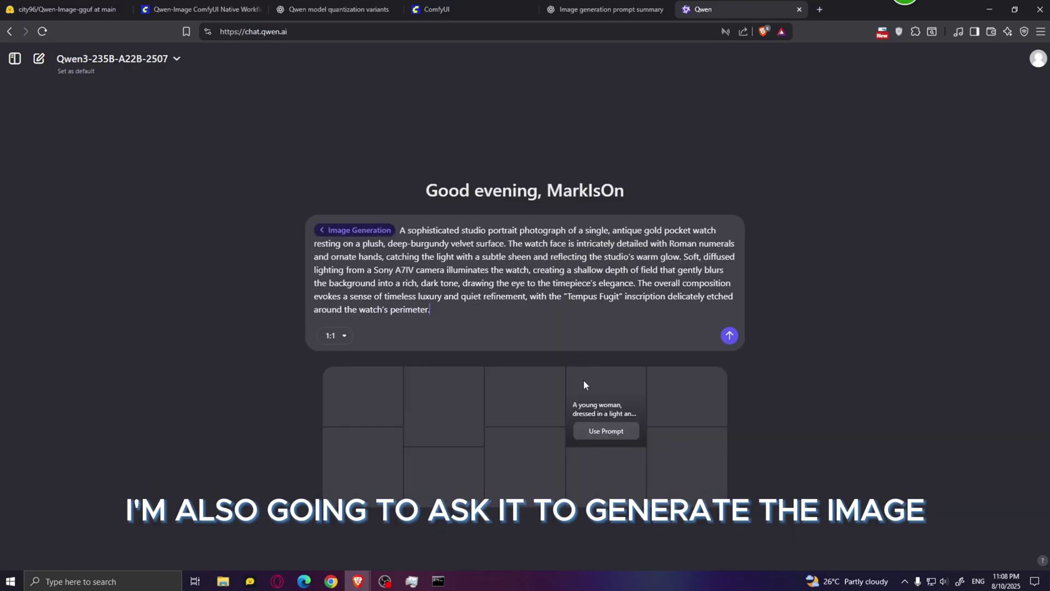
{"action": "left_click", "coordinate": [334, 335]}
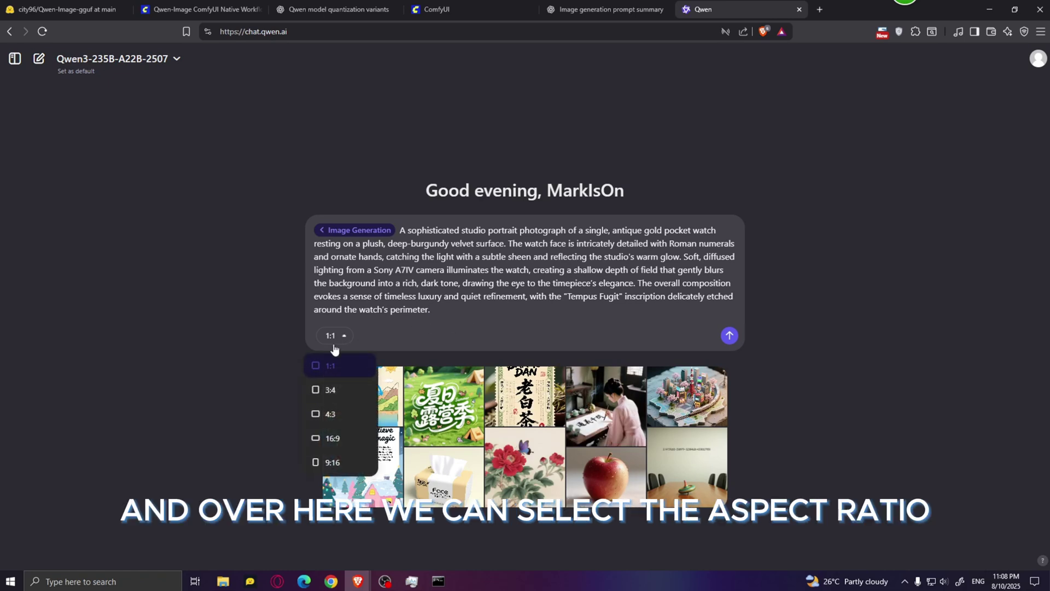
{"action": "left_click", "coordinate": [342, 441]}
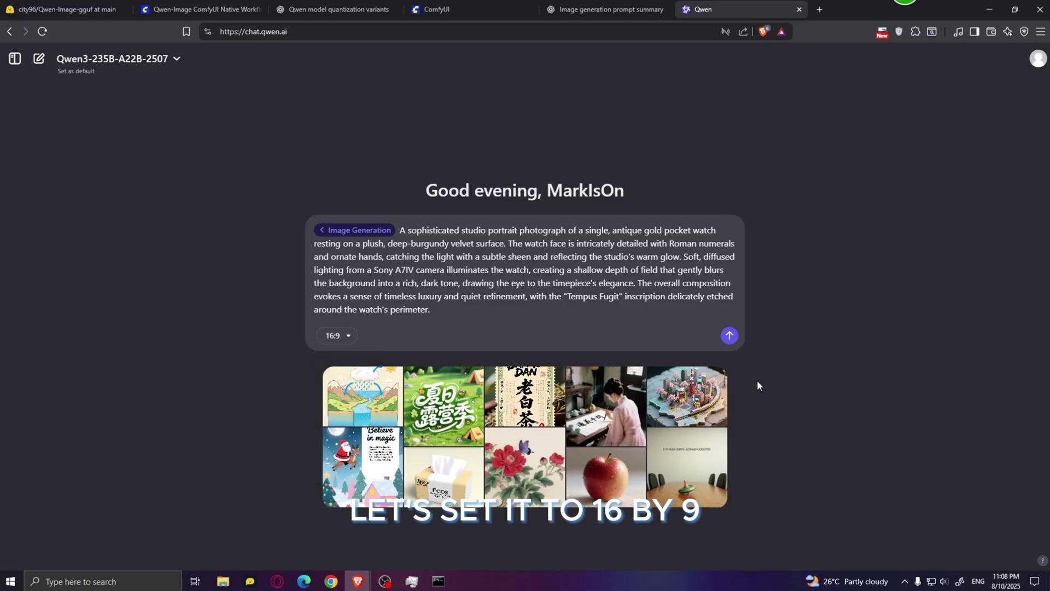
{"action": "left_click", "coordinate": [729, 336]}
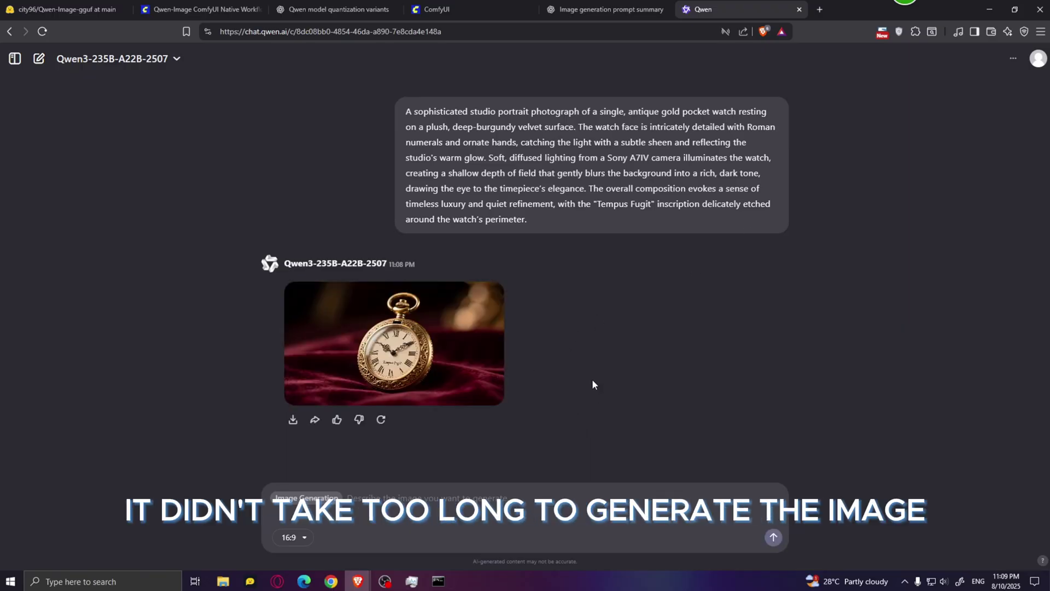
Enlarge the pocket watch image generated by Qwen Chat and compare it with the Q2 result in ComfyUI
{"action": "left_click", "coordinate": [440, 350]}
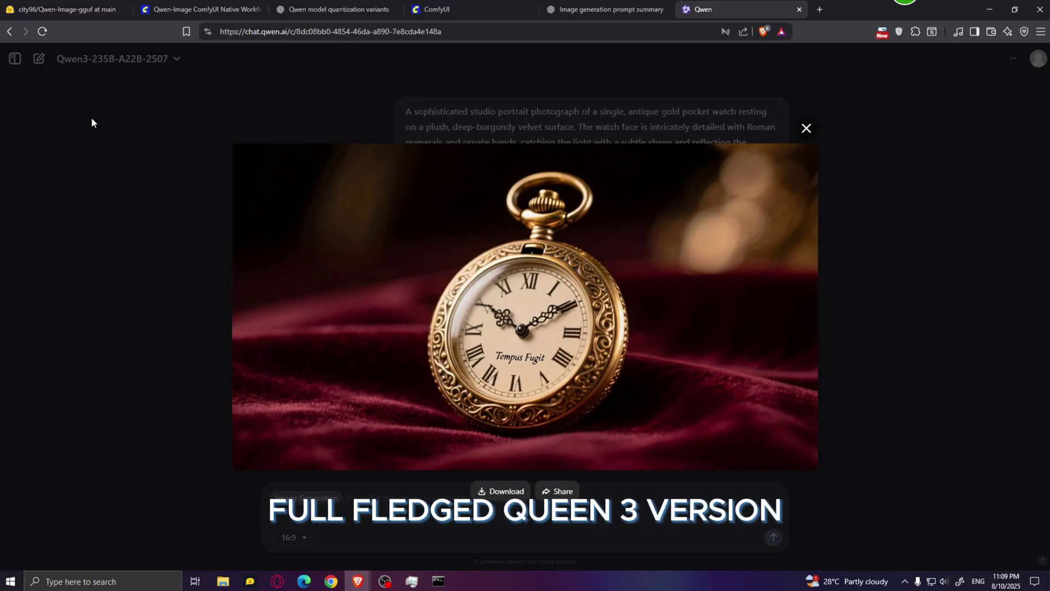
{"action": "key", "text": "ctrl+4"}
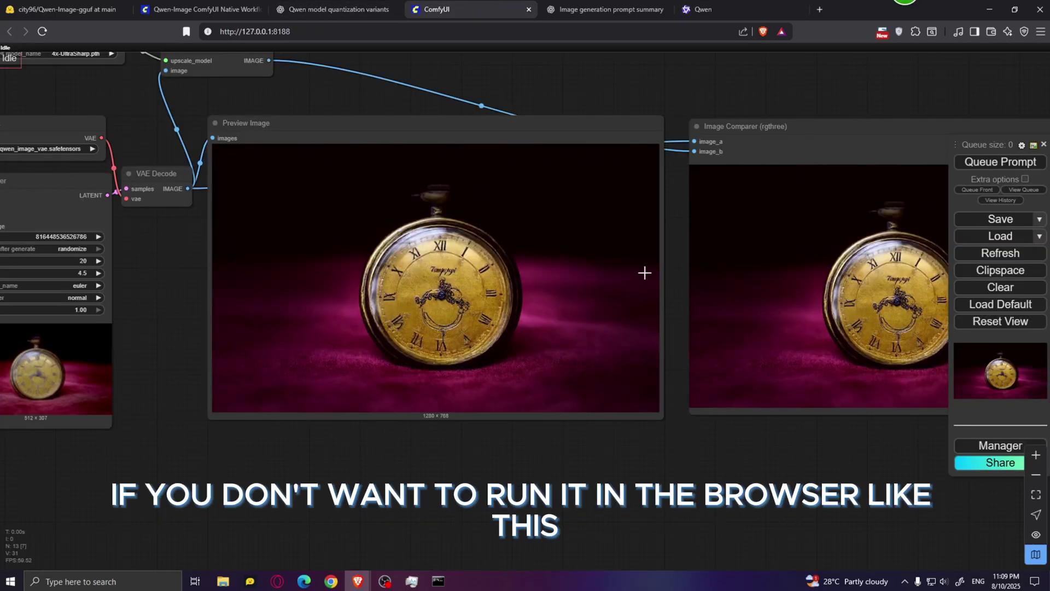
{"action": "left_click", "coordinate": [704, 12]}
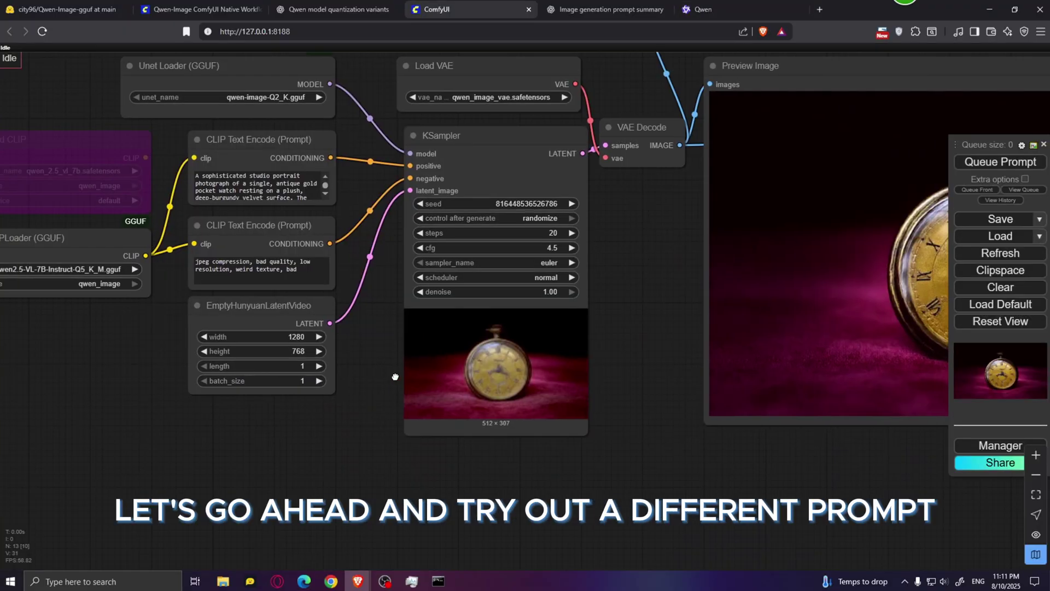
Replace the positive prompt with a photograph description of a charming Parisian street scene during the Christmas season with a rosy-cheeked young woman
{"action": "scroll", "coordinate": [395, 376], "scroll_direction": "up", "scroll_amount": 3}
{"action": "left_click_drag", "start_coordinate": [430, 253], "coordinate": [645, 409]}
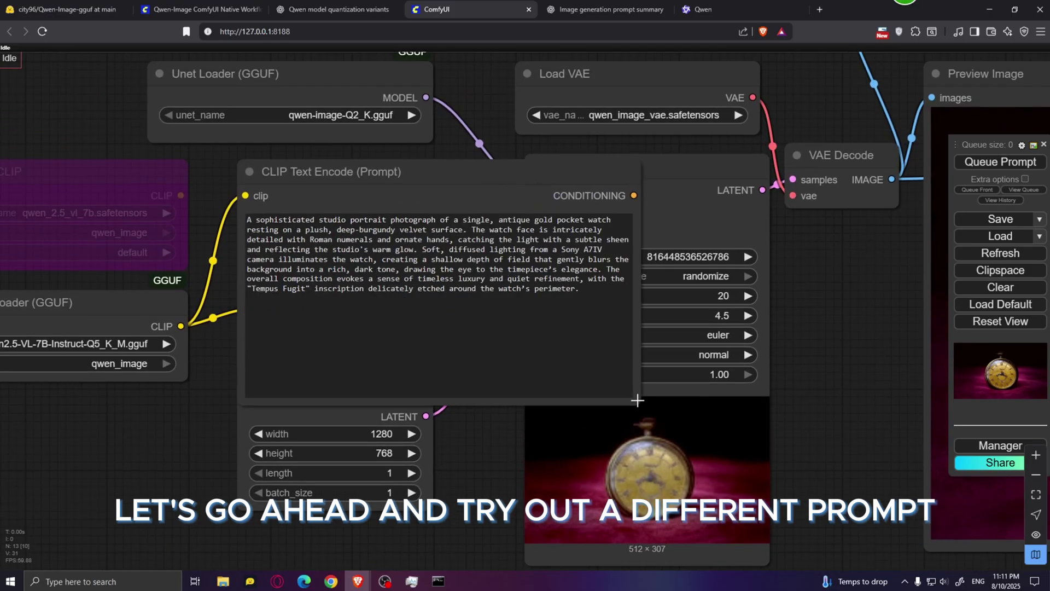
{"action": "left_click", "coordinate": [554, 330]}
{"action": "key", "text": "ctrl+a"}
{"action": "type", "text": "A photograph capturing a charming Parisian street scene during the Christmas season. A young woman with rosy cheeks and a warm scarf is excitedly peering into a window display showcasing handcrafted ornaments and \"Marché de Noël\" signage. The cobblestone street is lined with twinkling string lights and colorful vendor stalls brimming with holiday treats and gifts, all bathed in the soft glow of dusk. A vintage lamppost casts a gentle circle of light on the snow-dusted pavement, creating a magical and festive atmosphere."}
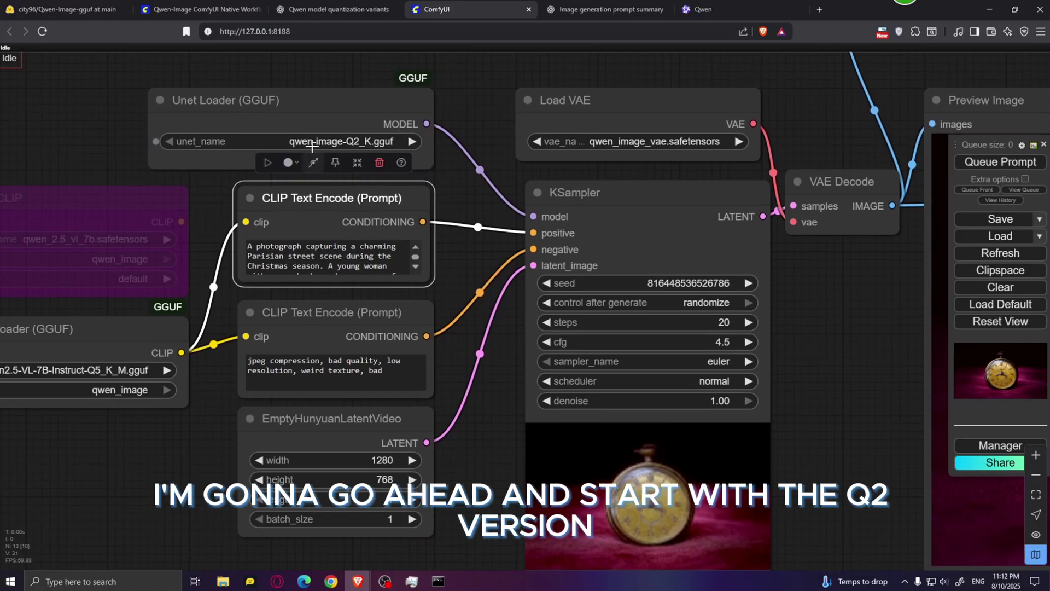
{"action": "left_click", "coordinate": [514, 125]}
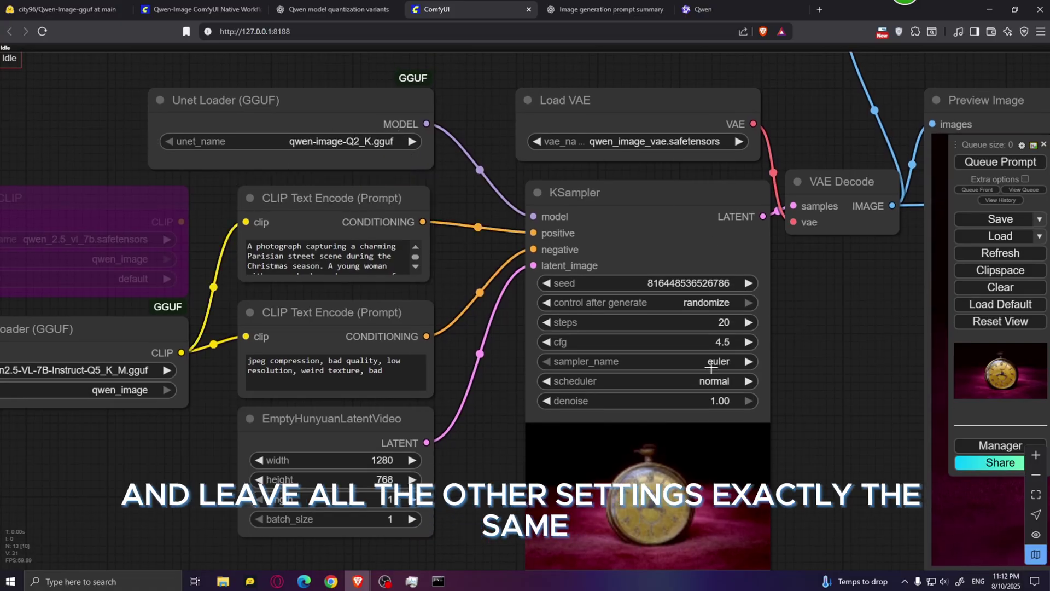
Examine the Parisian Christmas street image generated with the Q2 model, looking closely at the woman's face and the shop sign
{"action": "scroll", "coordinate": [825, 388], "scroll_direction": "down", "scroll_amount": 3}
{"action": "left_click_drag", "start_coordinate": [826, 387], "coordinate": [453, 359]}
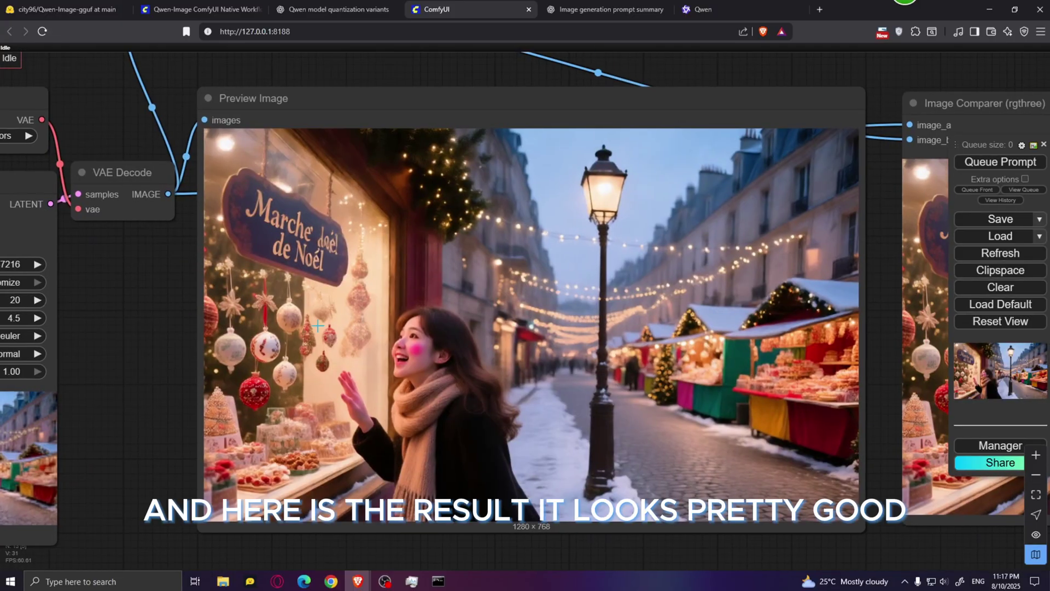
{"action": "scroll", "coordinate": [432, 364], "scroll_direction": "up", "scroll_amount": 5}
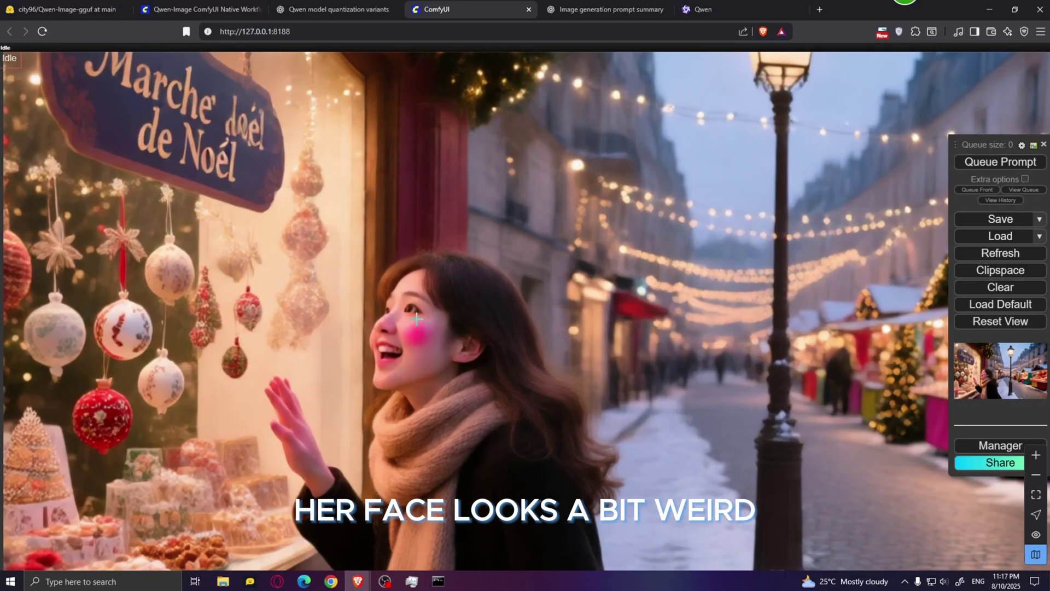
{"action": "scroll", "coordinate": [377, 361], "scroll_direction": "down", "scroll_amount": 5}
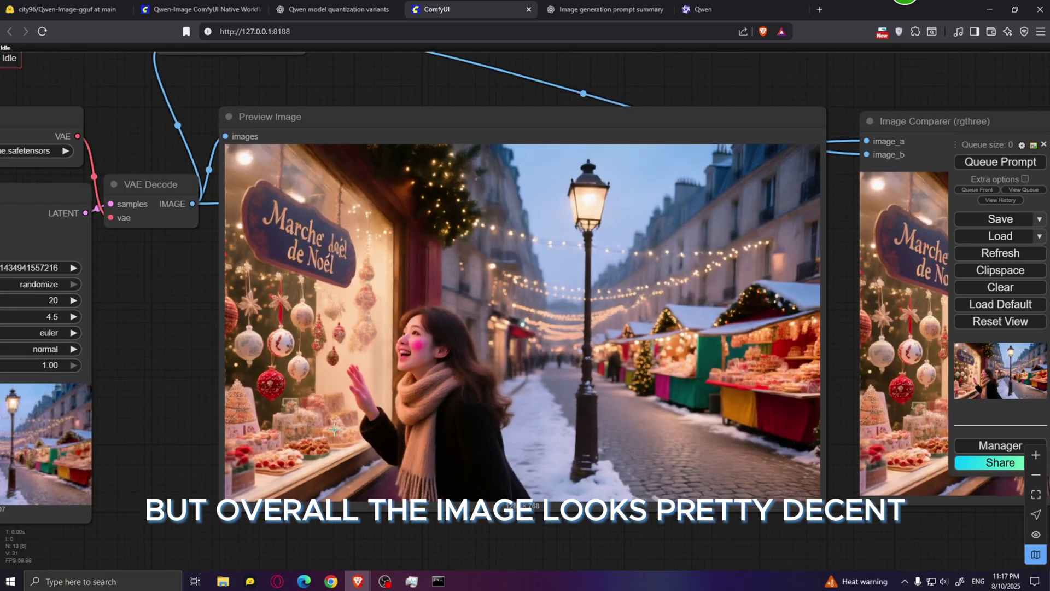
Set the Unet Loader model to qwen-image-Q5_K_M.gguf and examine the Parisian Christmas street image it generates
{"action": "scroll", "coordinate": [396, 353], "scroll_direction": "down", "scroll_amount": 2}
{"action": "left_click_drag", "start_coordinate": [243, 335], "coordinate": [254, 333]}
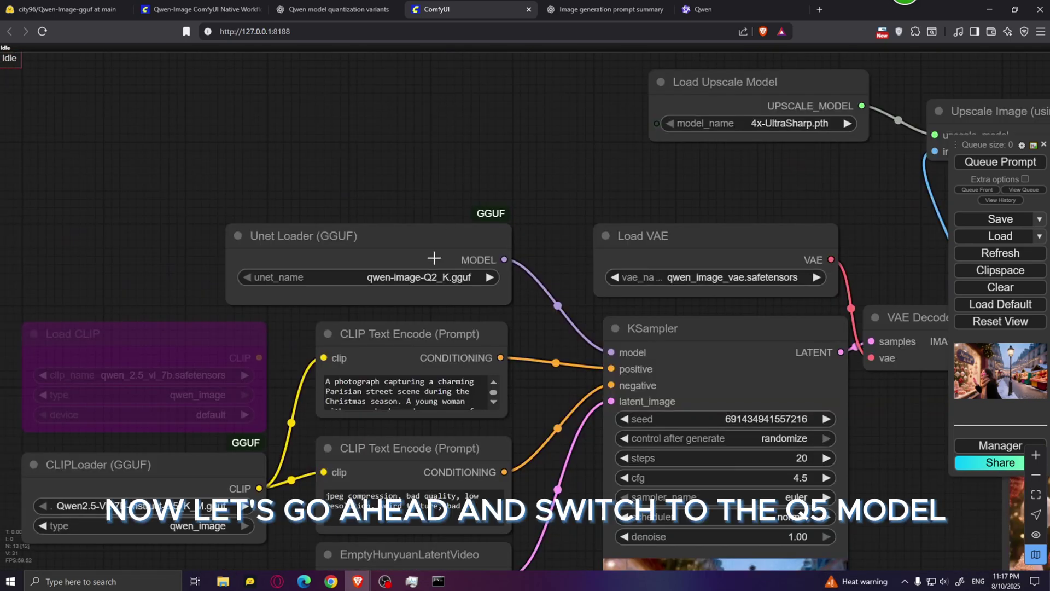
{"action": "left_click", "coordinate": [413, 278]}
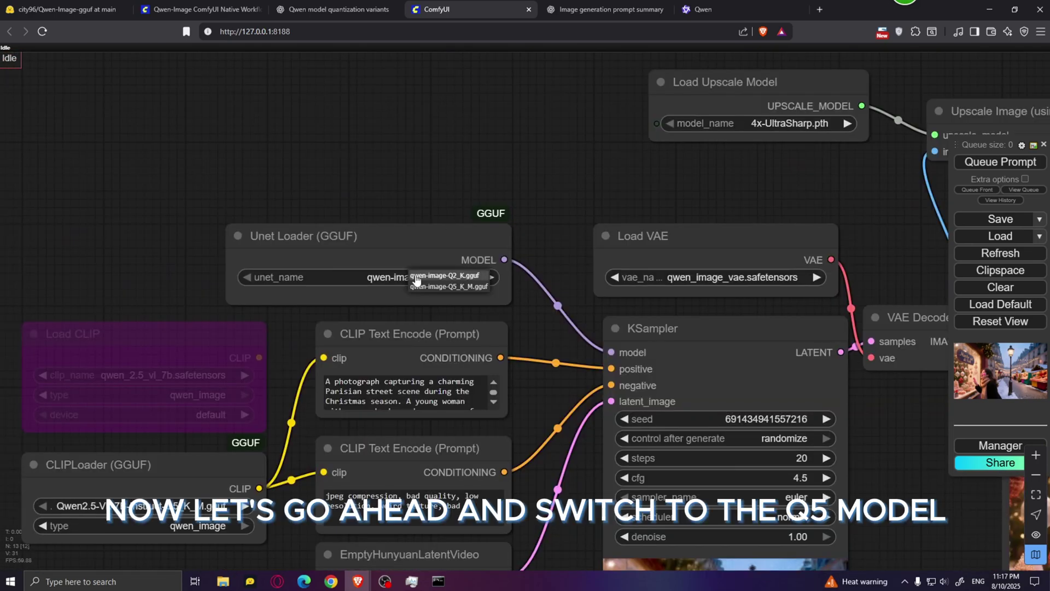
{"action": "left_click", "coordinate": [448, 288]}
{"action": "left_click_drag", "start_coordinate": [517, 247], "coordinate": [425, 110]}
{"action": "scroll", "coordinate": [780, 300], "scroll_direction": "down", "scroll_amount": 2}
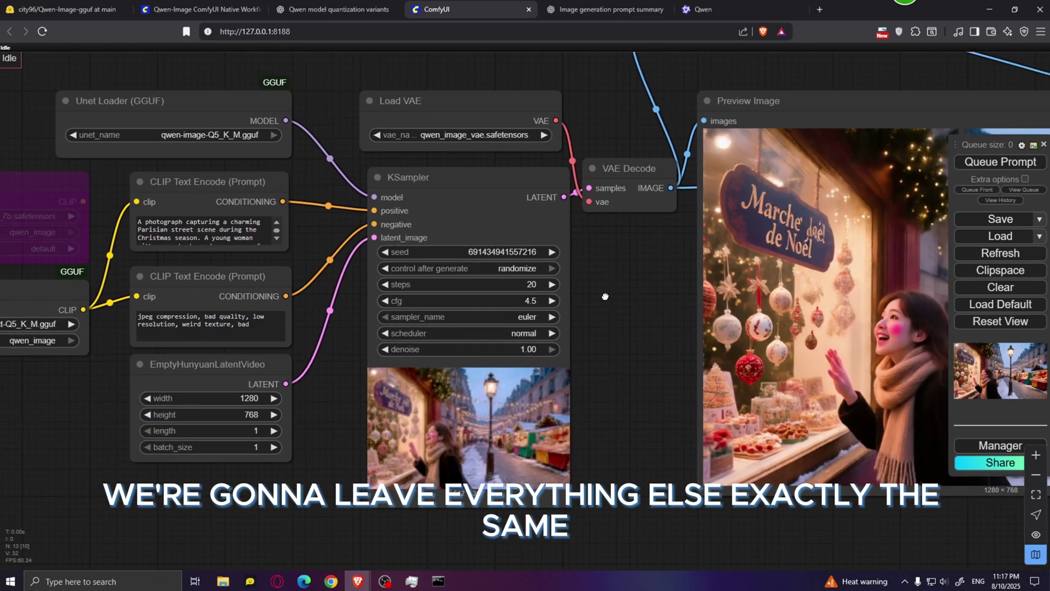
{"action": "left_click_drag", "start_coordinate": [639, 295], "coordinate": [458, 313]}
{"action": "scroll", "coordinate": [458, 313], "scroll_direction": "down", "scroll_amount": 3}
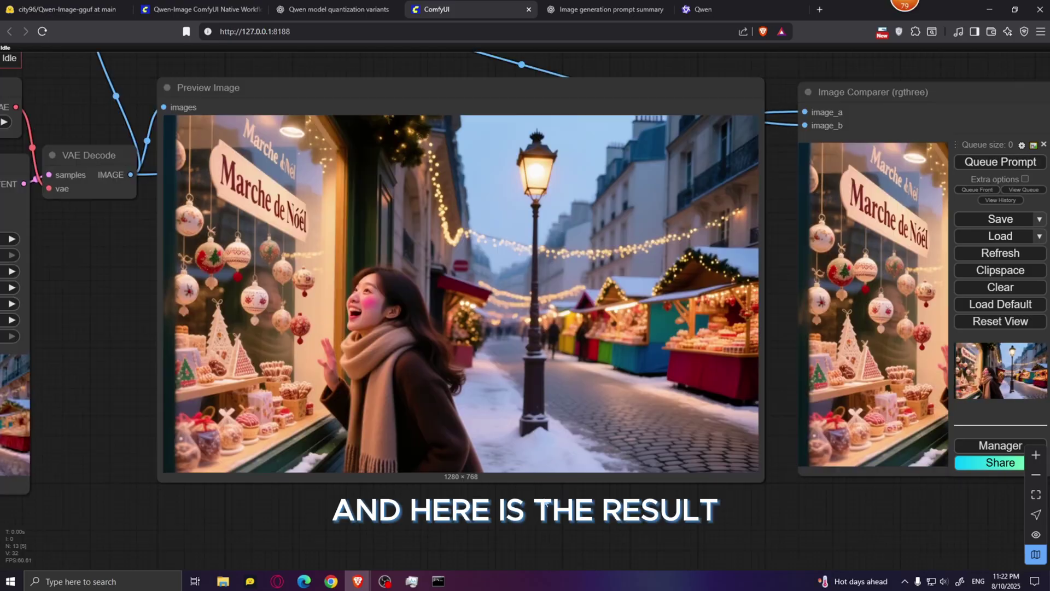
{"action": "scroll", "coordinate": [538, 517], "scroll_direction": "up", "scroll_amount": 3}
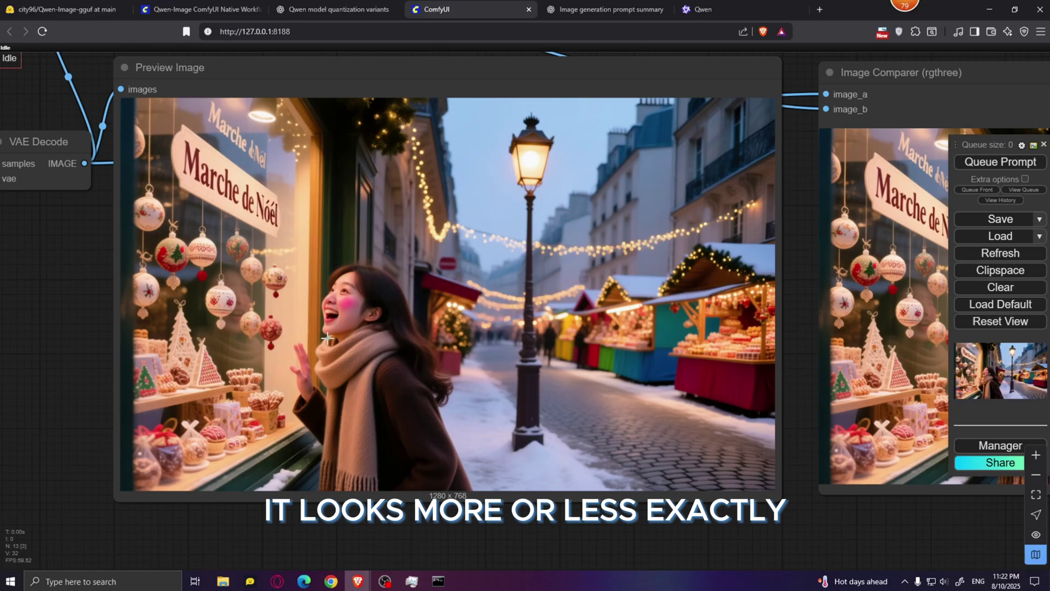
Switch to Qwen Chat and generate an image from the same prompt of a charming Parisian Christmas street scene with a rosy-cheeked young woman
{"action": "scroll", "coordinate": [381, 324], "scroll_direction": "down", "scroll_amount": 2}
{"action": "scroll", "coordinate": [381, 324], "scroll_direction": "up", "scroll_amount": 3}
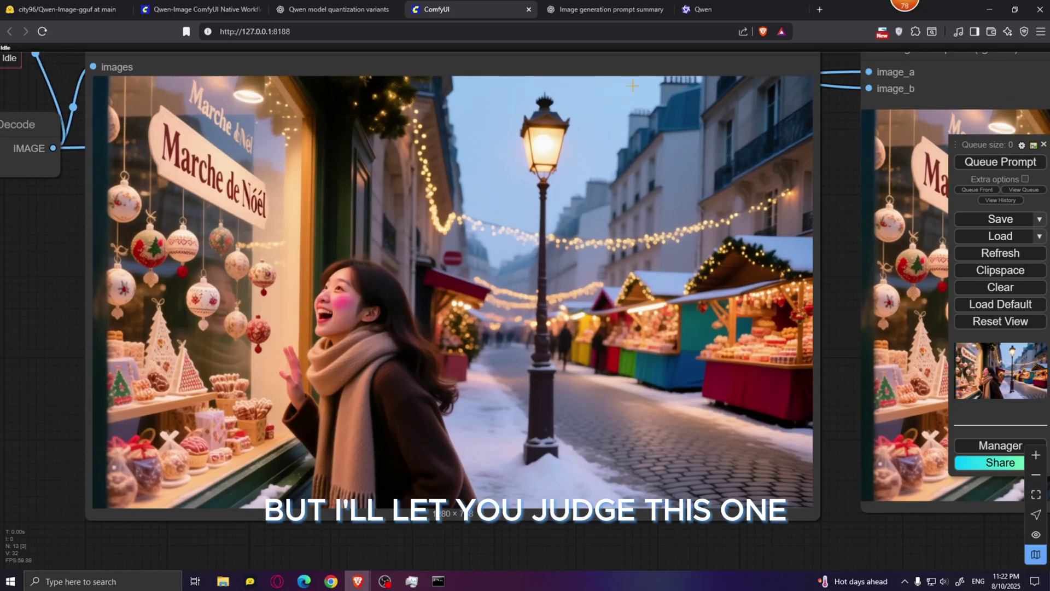
{"action": "left_click", "coordinate": [710, 9]}
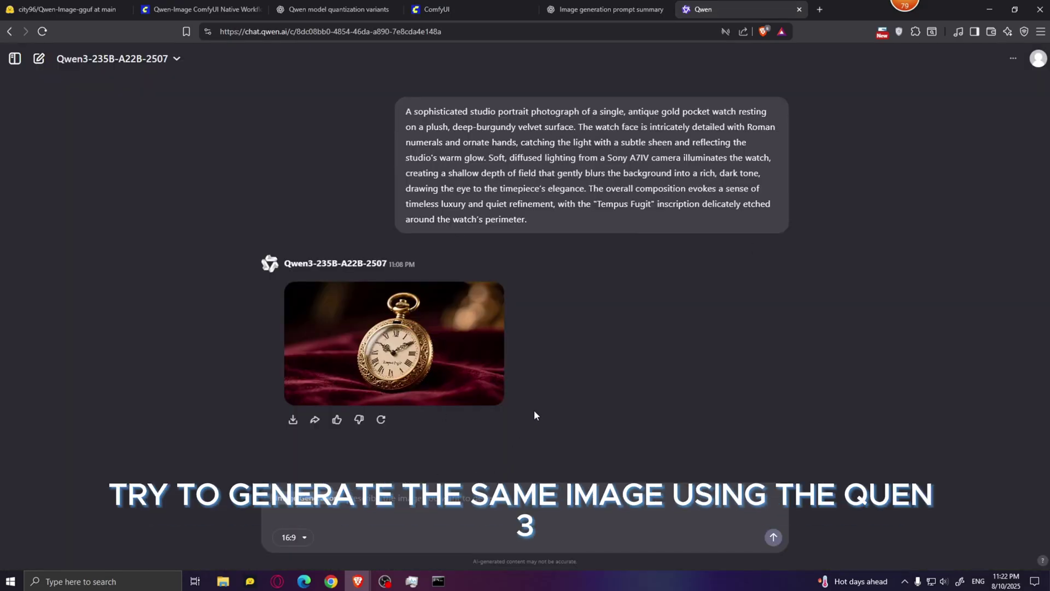
{"action": "type", "text": "A photograph capturing a charming Parisian street scene during the Christmas season. A young woman with rosy cheeks and a warm scarf is excitedly peering into a window display showcasing handcrafted ornaments and \"Marché de Noël\" signage. The cobblestone street is lined with twinkling string lights and colorful vendor stalls brimming with holiday treats and gifts, all bathed in the soft glow of dusk. A vintage lamppost casts a gentle circle of light on the snow-dusted pavement, creating a magical and festive atmosphere."}
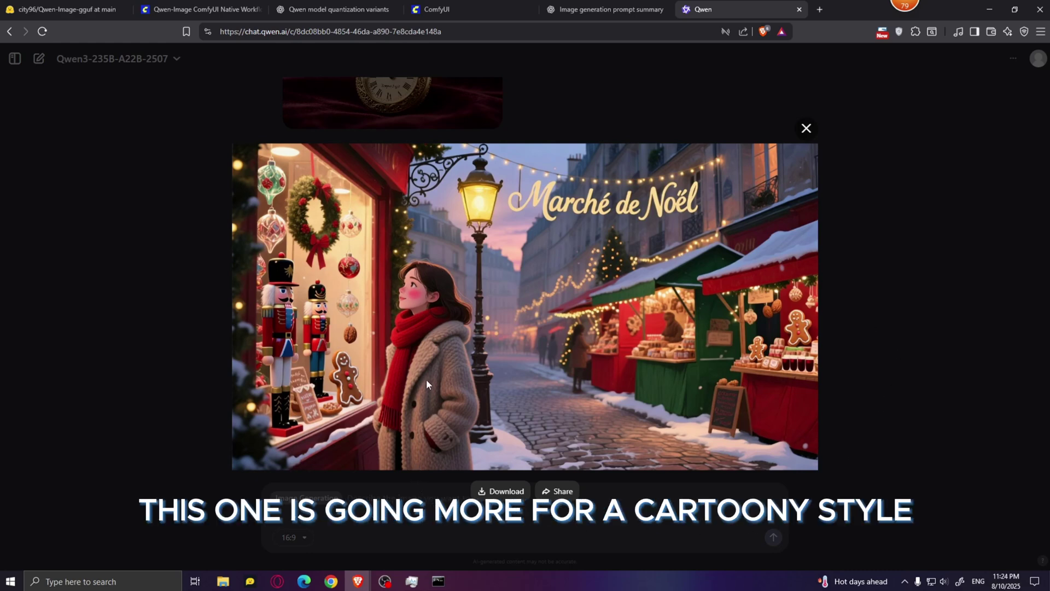
Return to ComfyUI and compare the Q5 Parisian Christmas street image with the Qwen Chat version for realism
{"action": "left_click", "coordinate": [435, 10]}
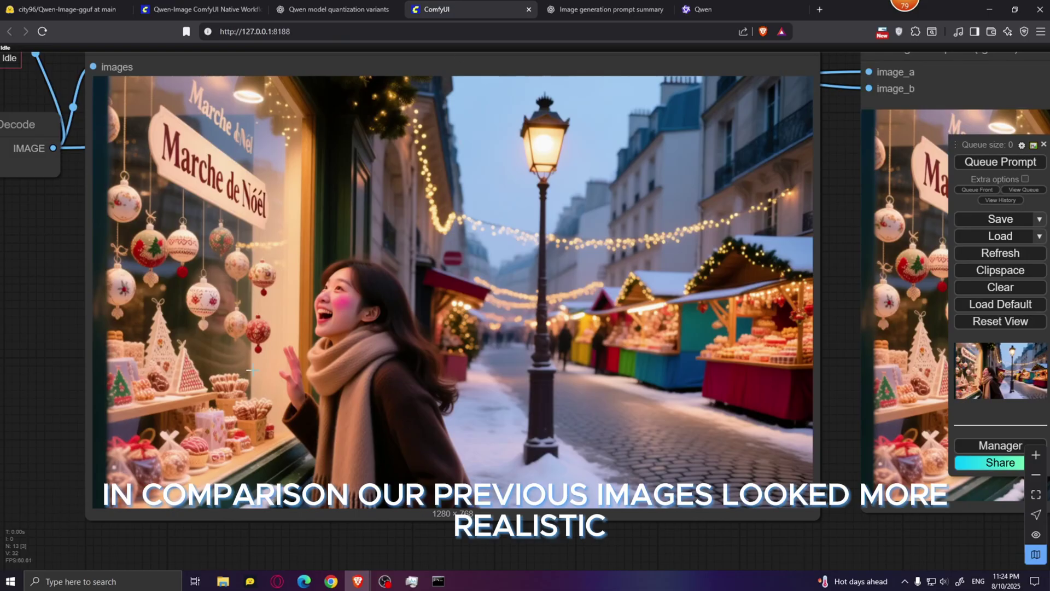
{"action": "left_click", "coordinate": [721, 4]}
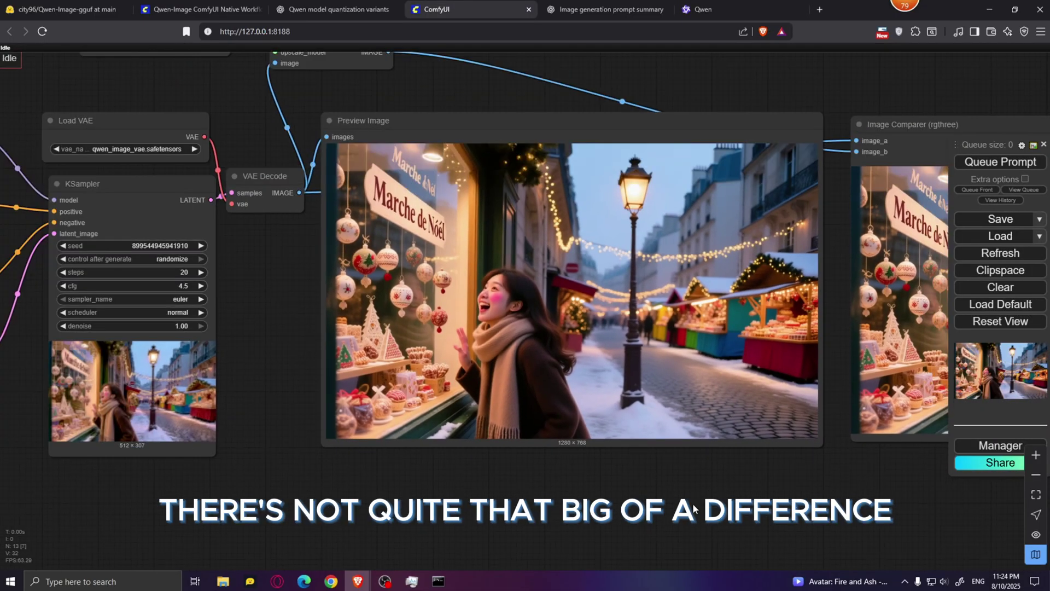
{"action": "left_click_drag", "start_coordinate": [694, 509], "coordinate": [703, 505]}
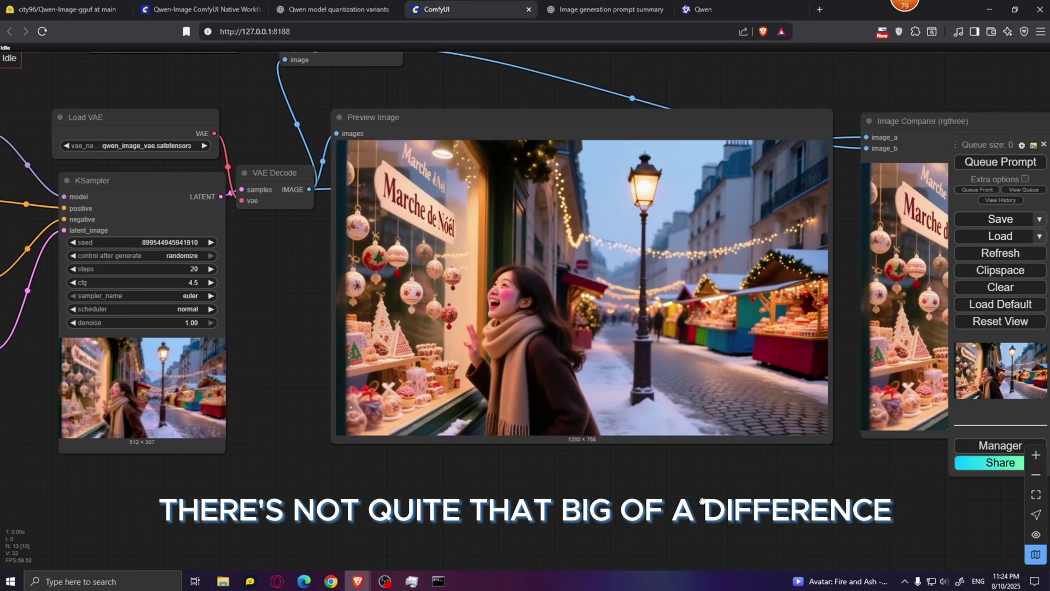